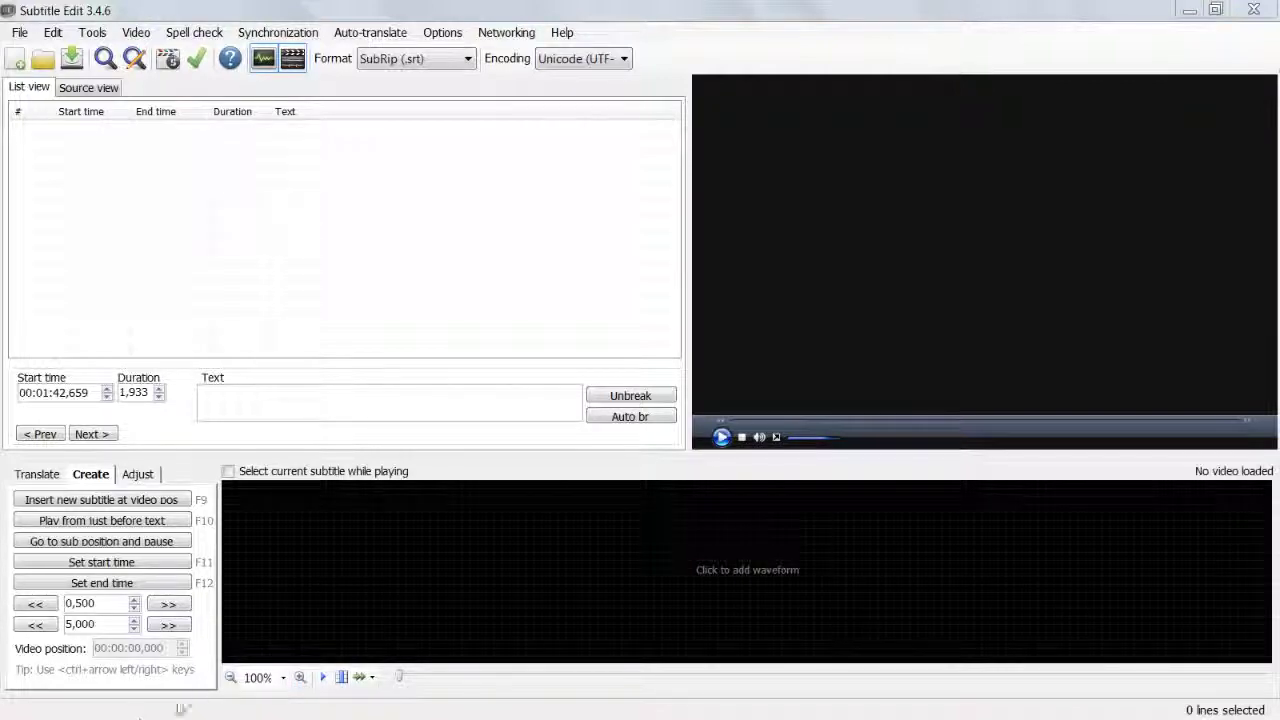
- Switch to Chrome and search Google for "subtitle edit" in a new tab
click(1189, 9)
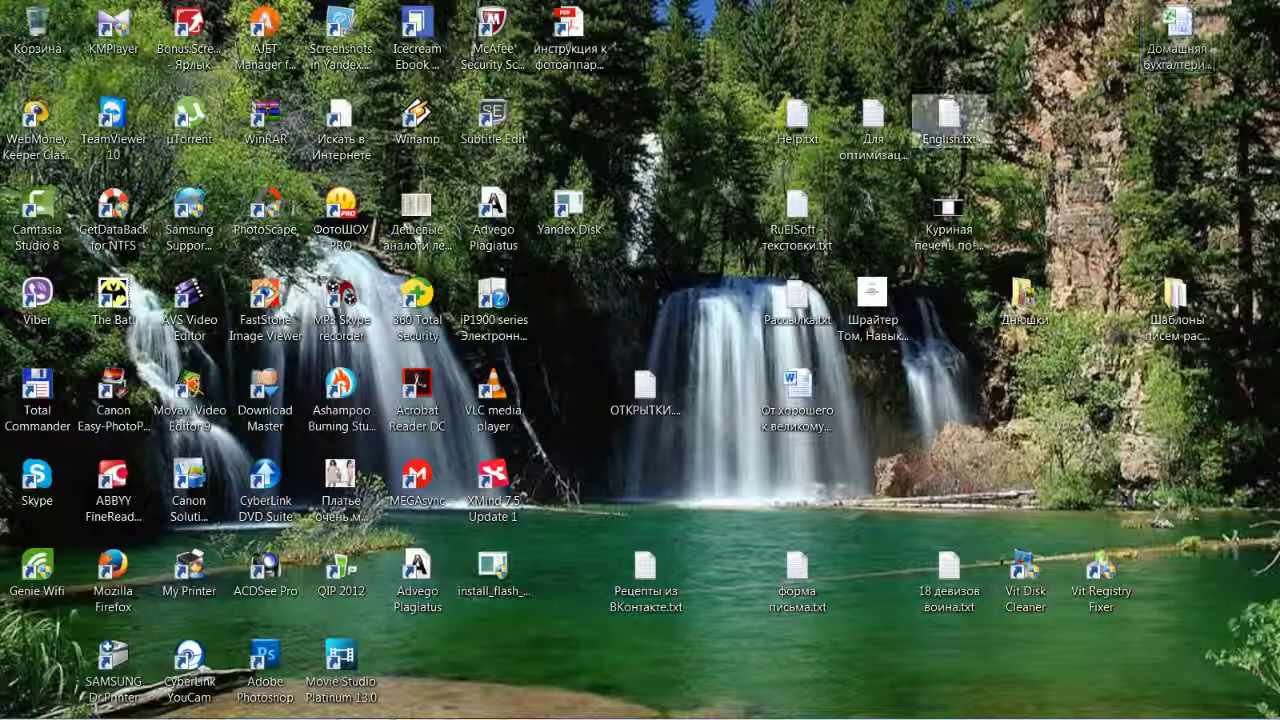
click(195, 700)
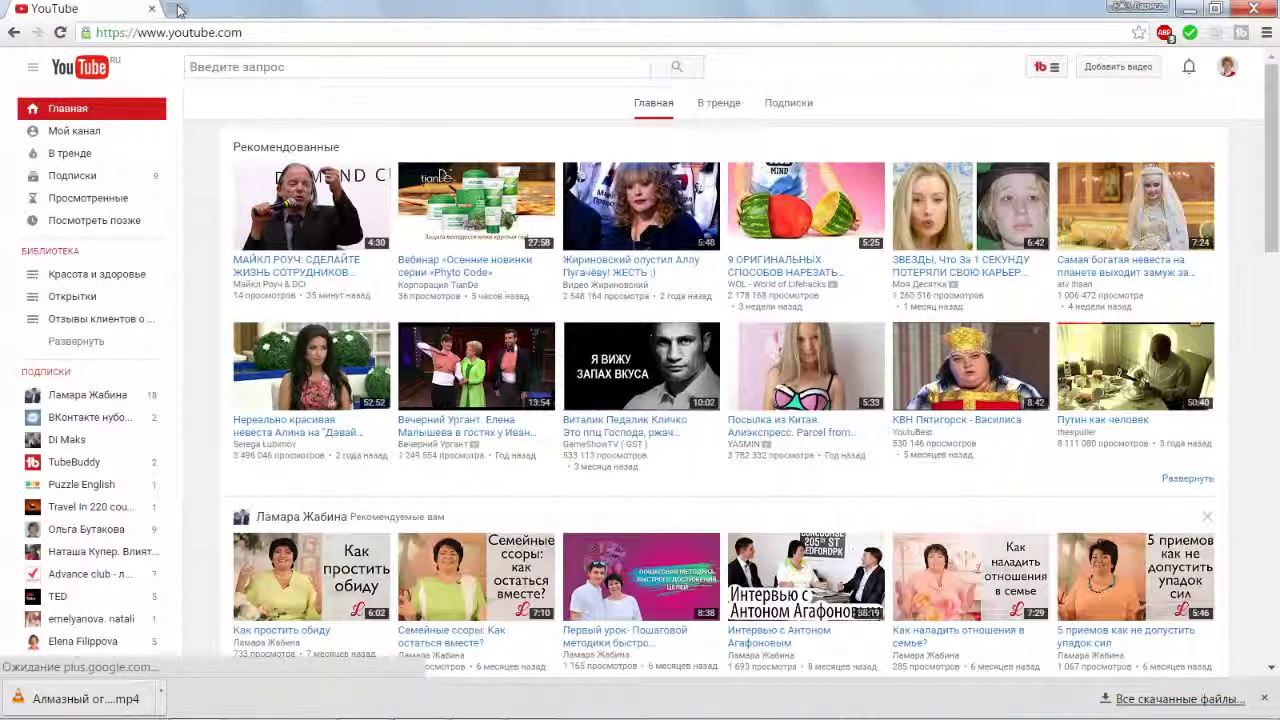
click(178, 9)
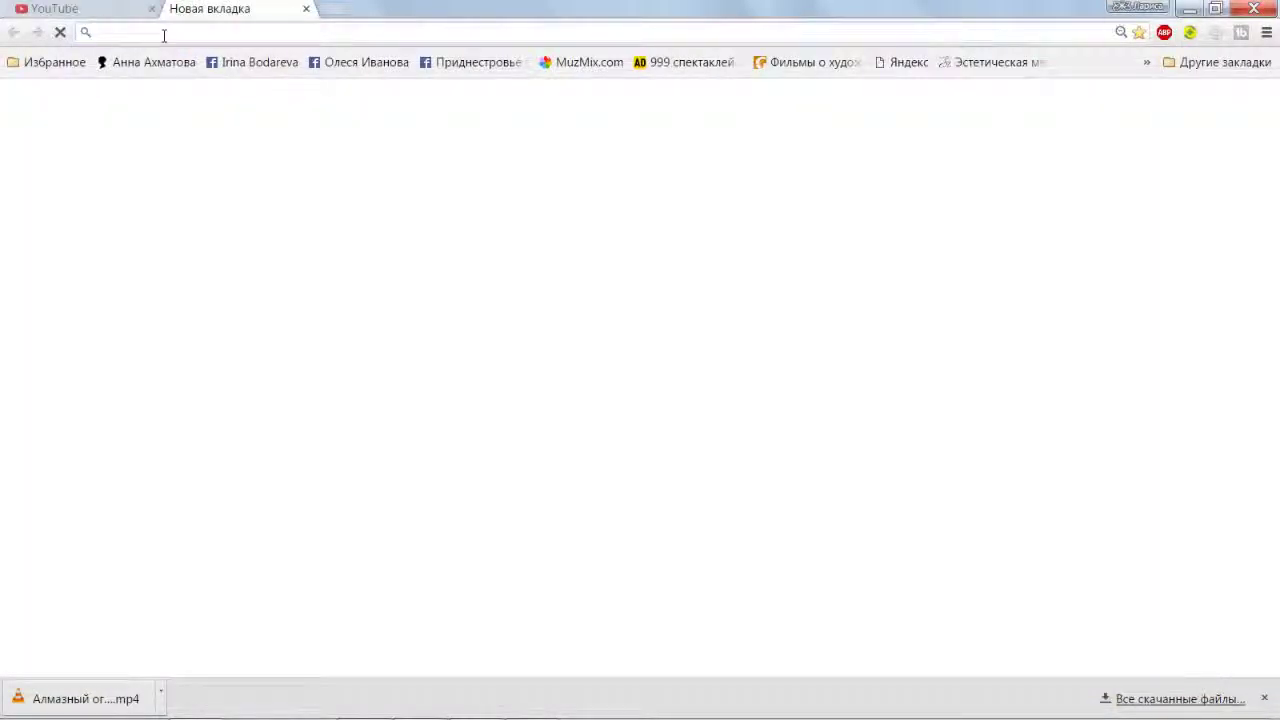
text(subtitle edit)
key(Return)
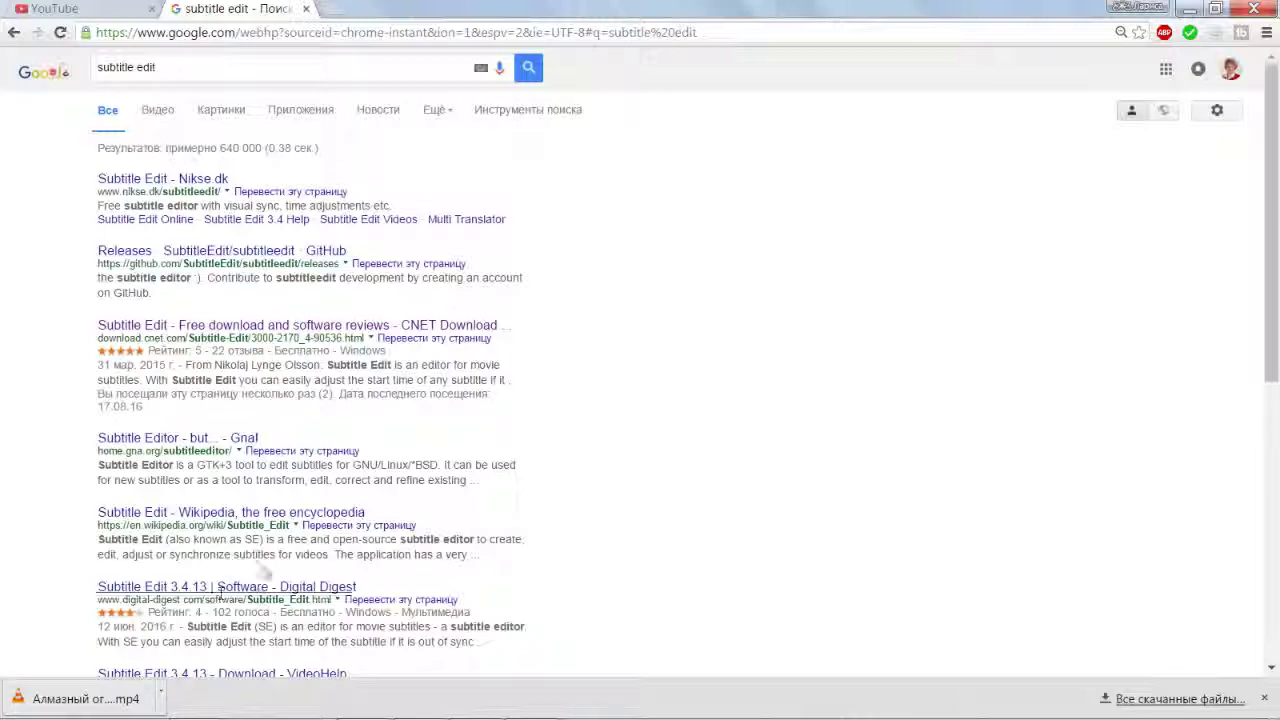
- Switch back to Subtitle Edit, load the video Алмазный огранщик.mp4 from the "для ютуба" folder, and generate its waveform
mouse_move(1264, 715)
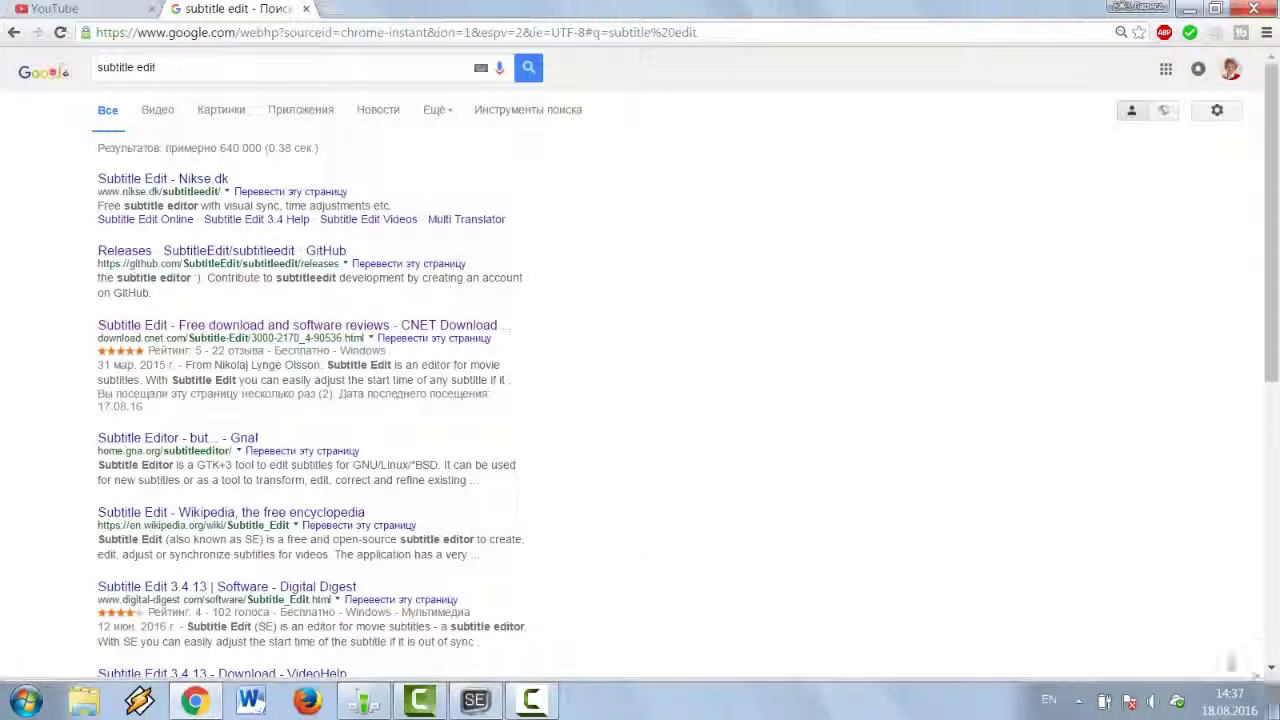
click(486, 700)
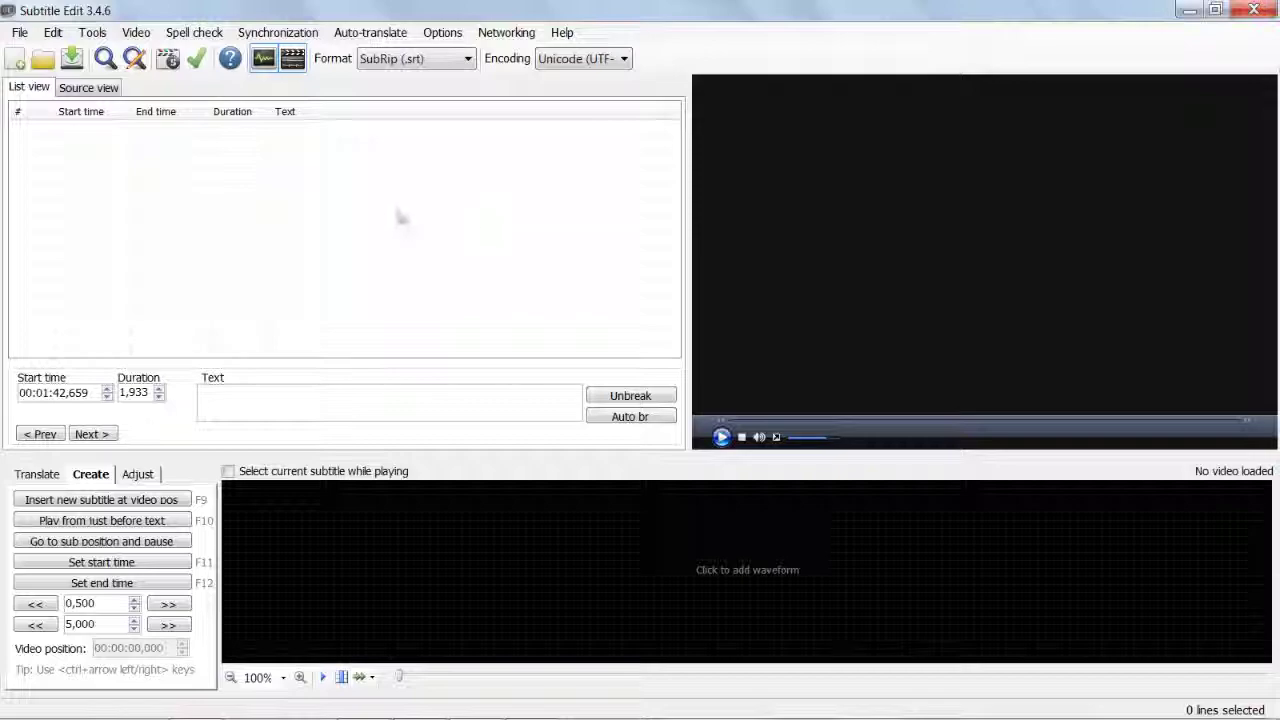
click(130, 37)
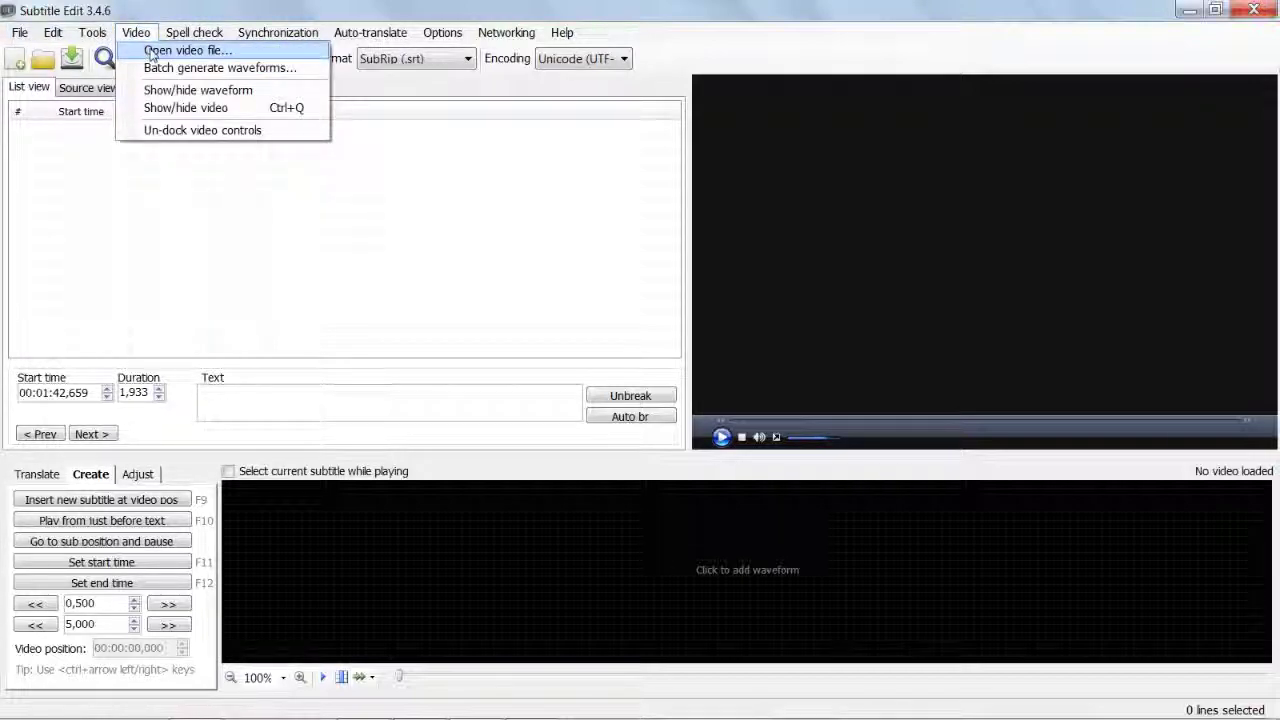
click(152, 52)
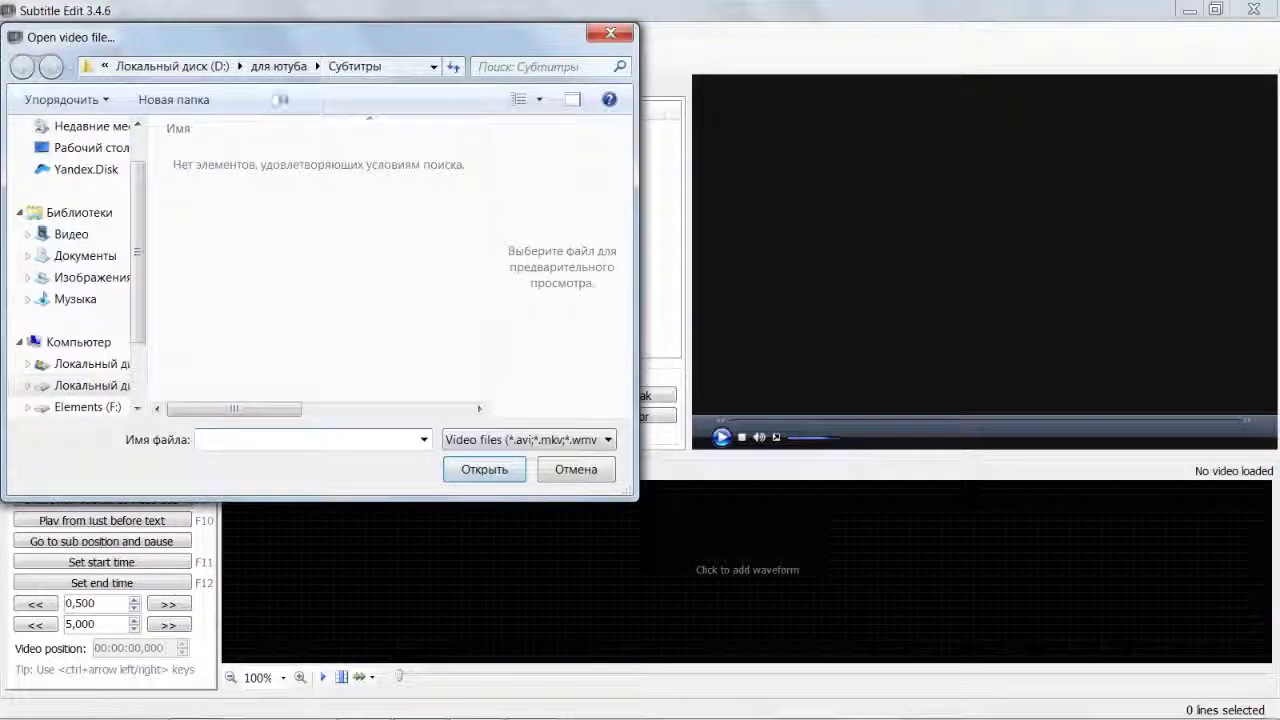
click(283, 68)
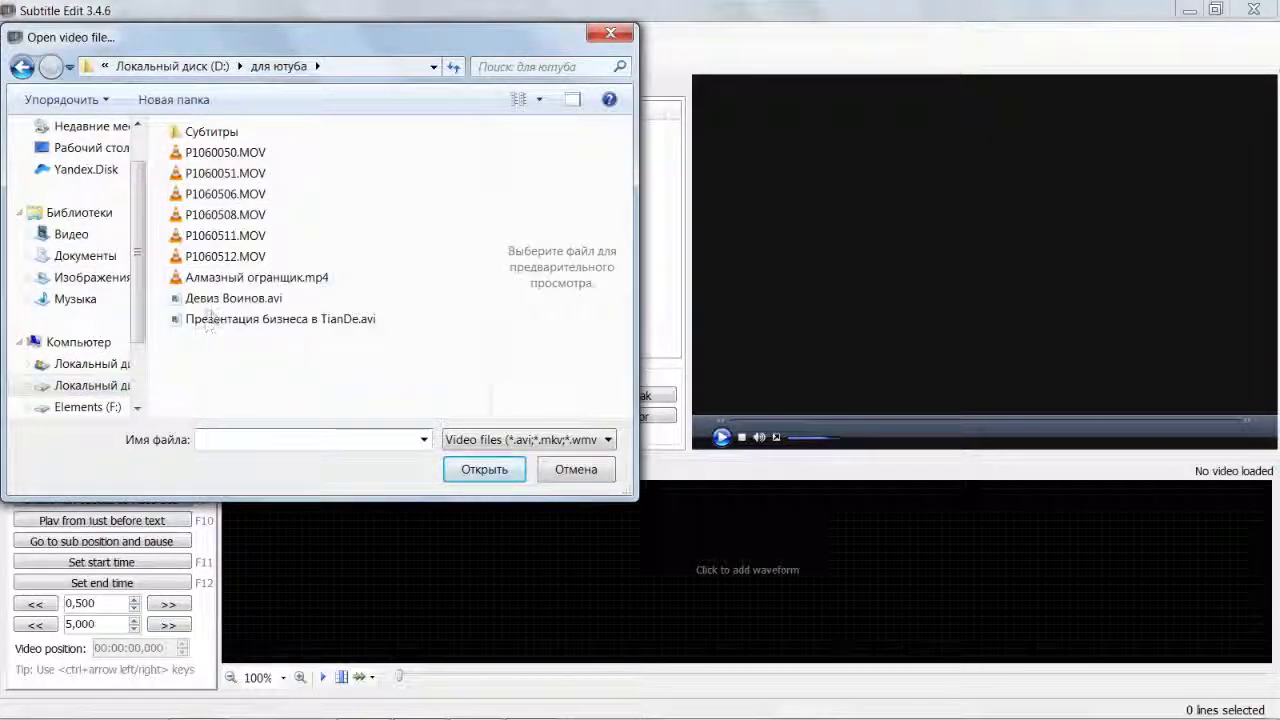
click(222, 279)
click(484, 469)
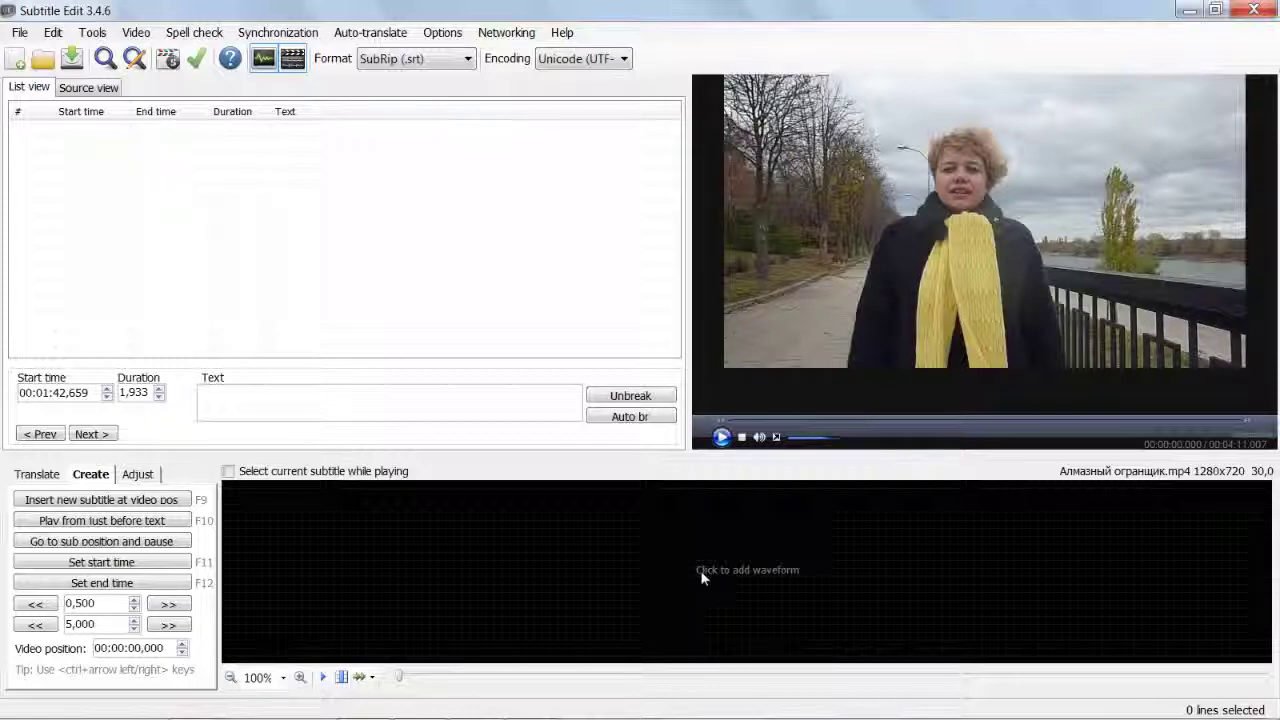
click(728, 570)
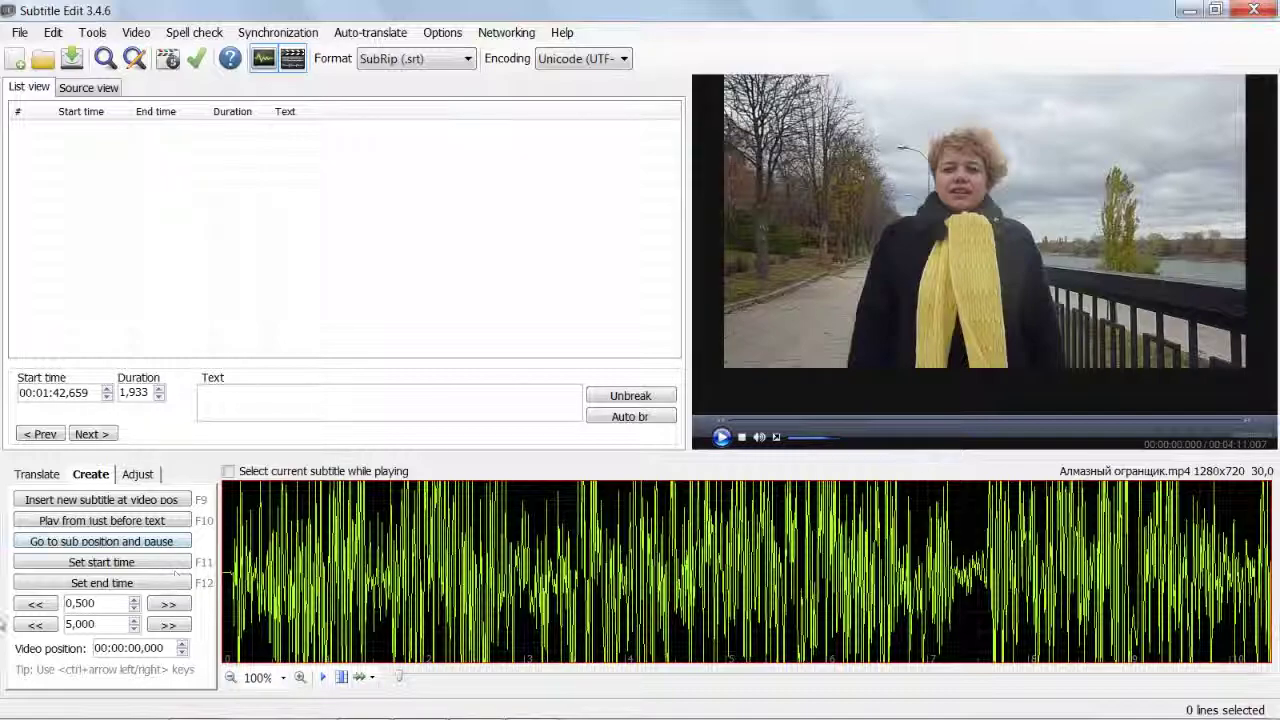
- Play the video to about 00:00:03,425 and insert a subtitle there with the text "Здравствуйте!"
click(720, 438)
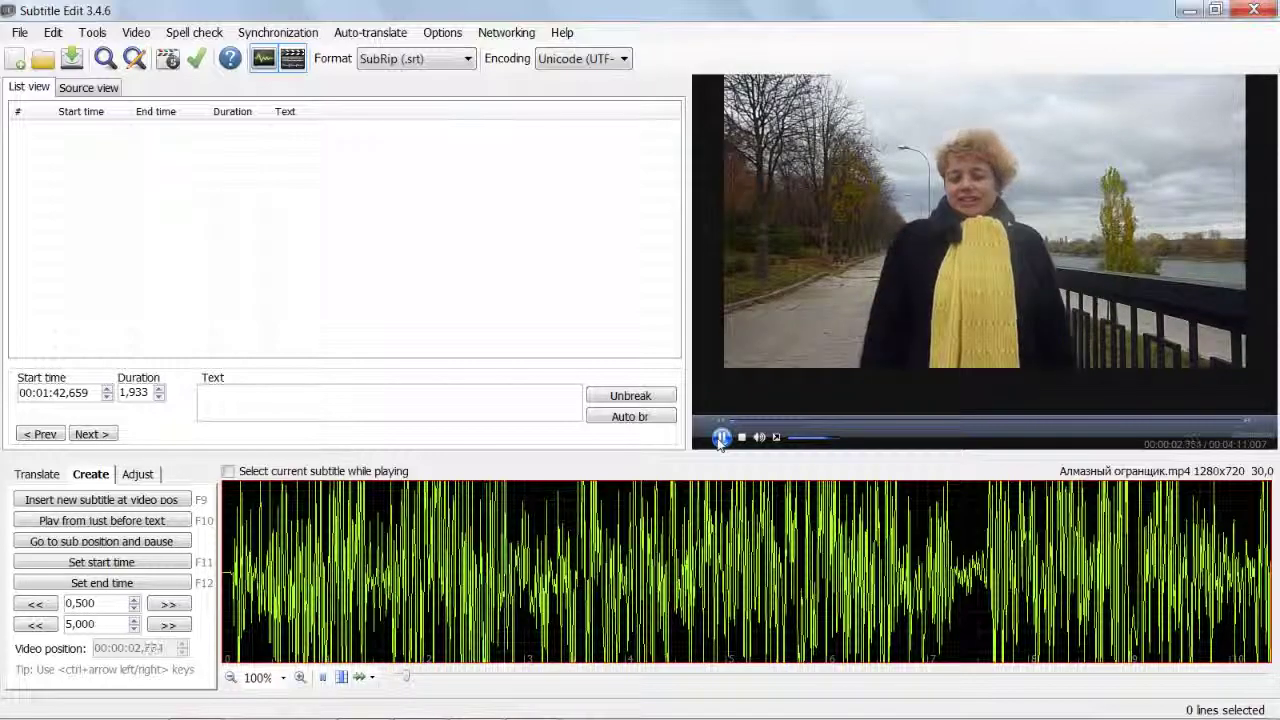
click(720, 438)
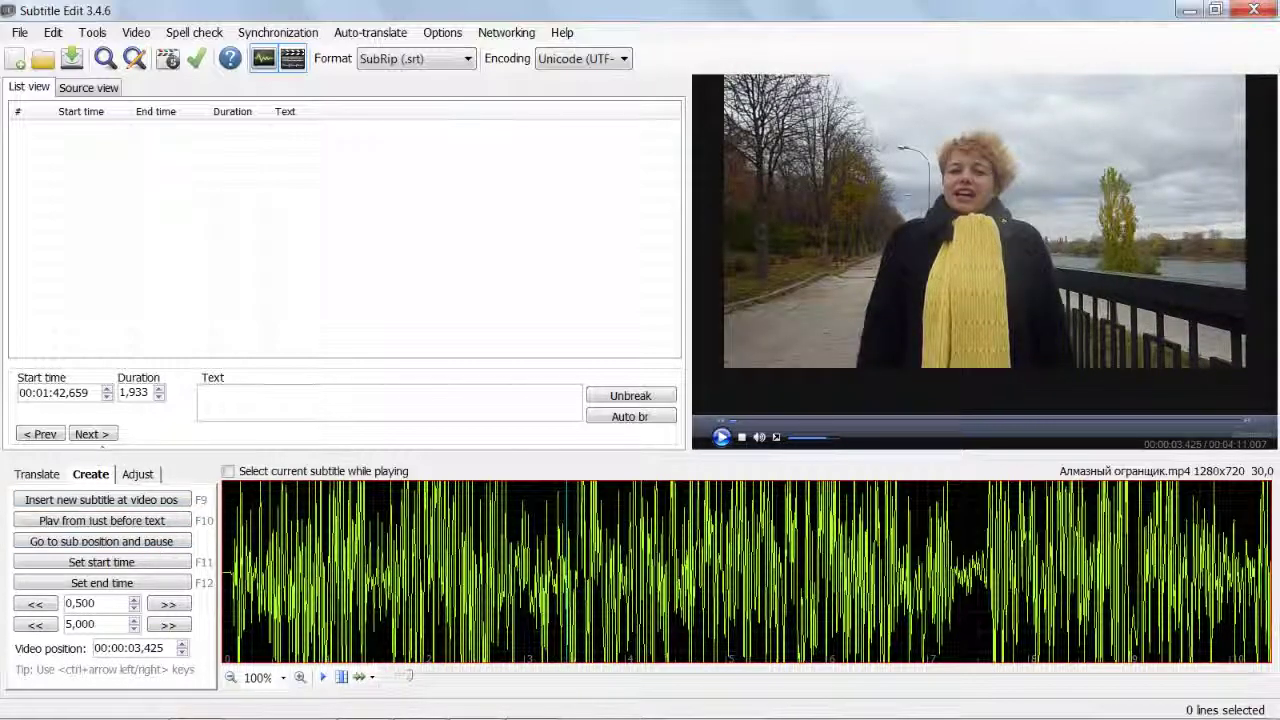
click(66, 500)
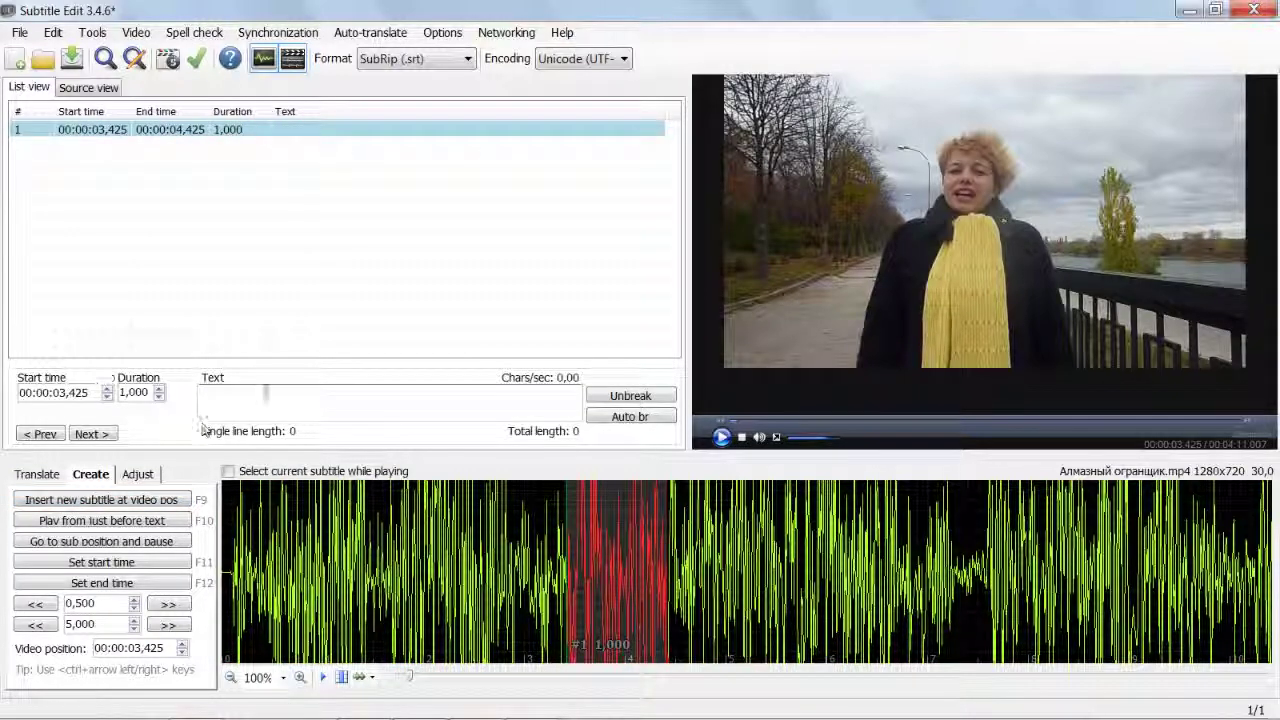
text(3)
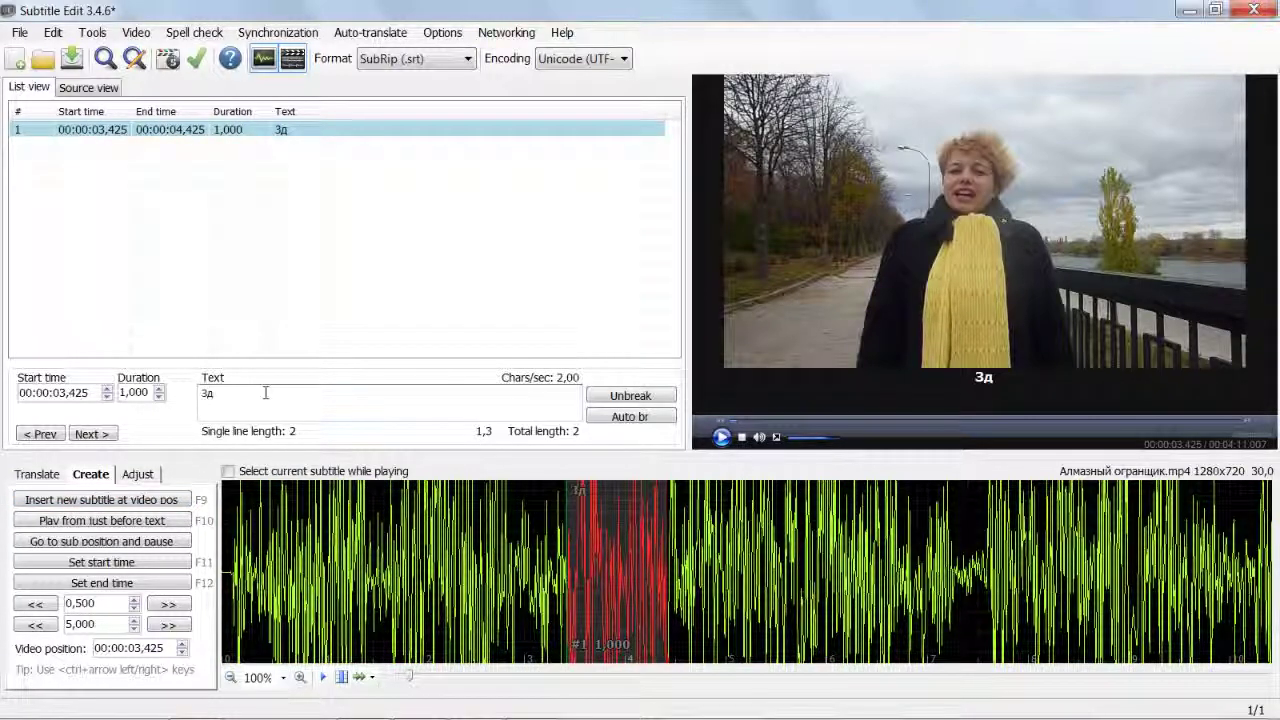
text(дравствуйте!)
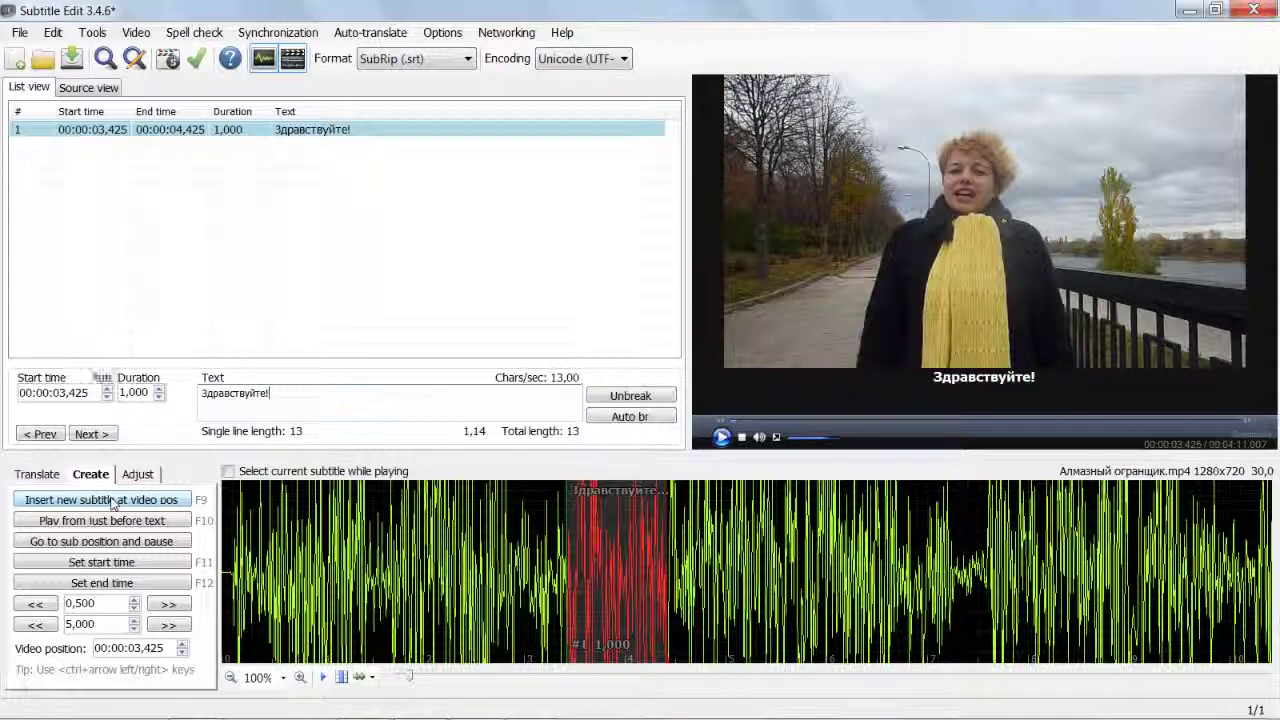
- Insert a second subtitle at the current video position reading "С Вами вновь" followed by the speaker's full name and an exclamation mark
click(113, 500)
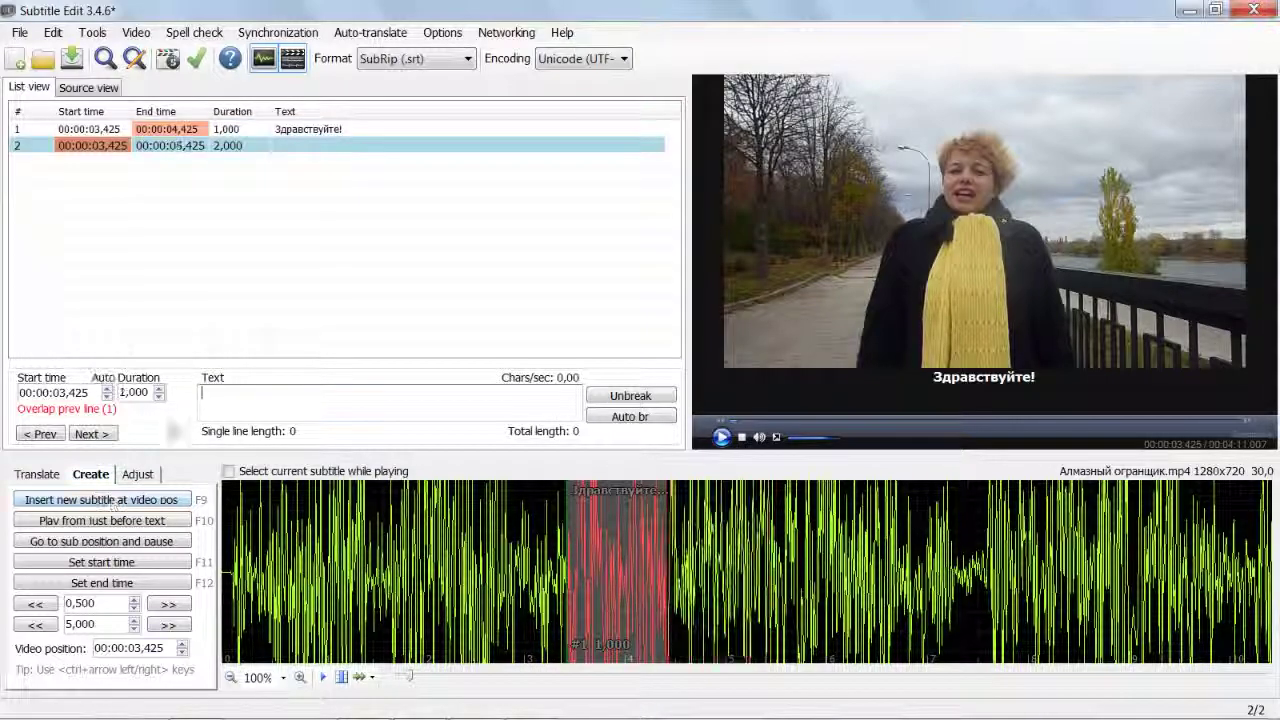
text(С Вами вновь Ларис)
text(а Л)
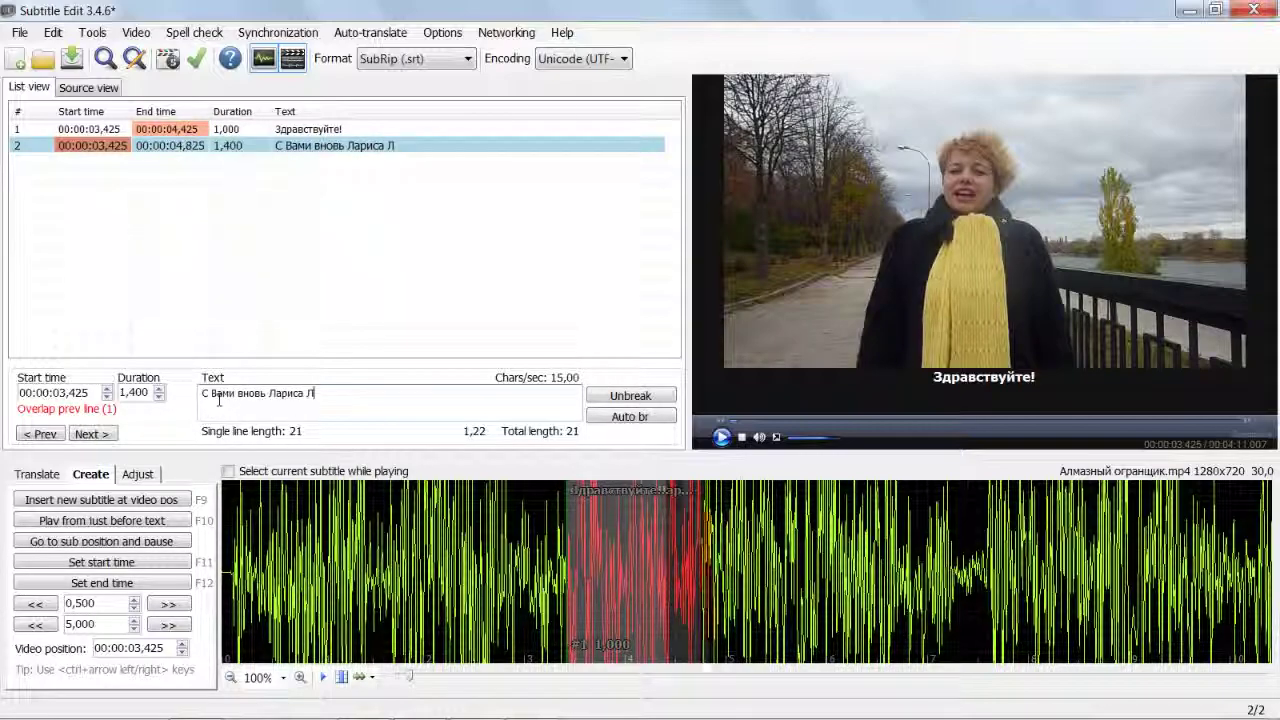
text(евинская!)
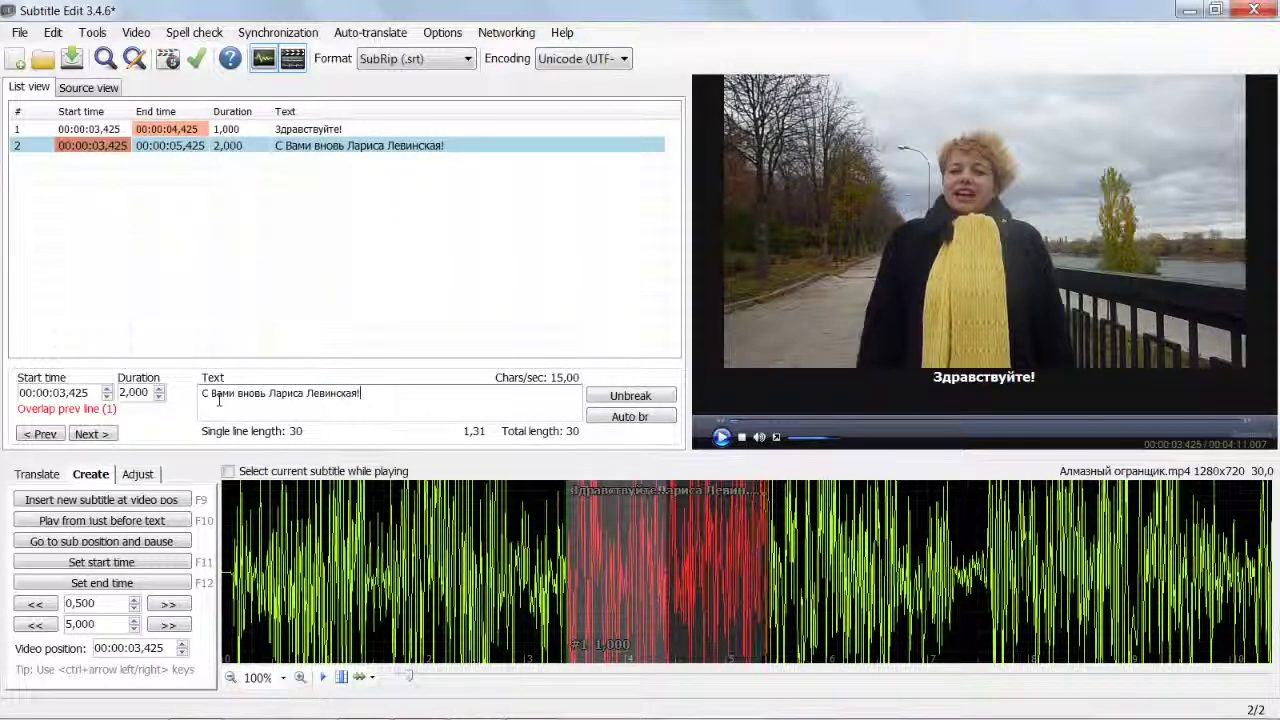
- Insert an empty third subtitle and move it along the waveform to start at about 00:00:05,450
click(80, 499)
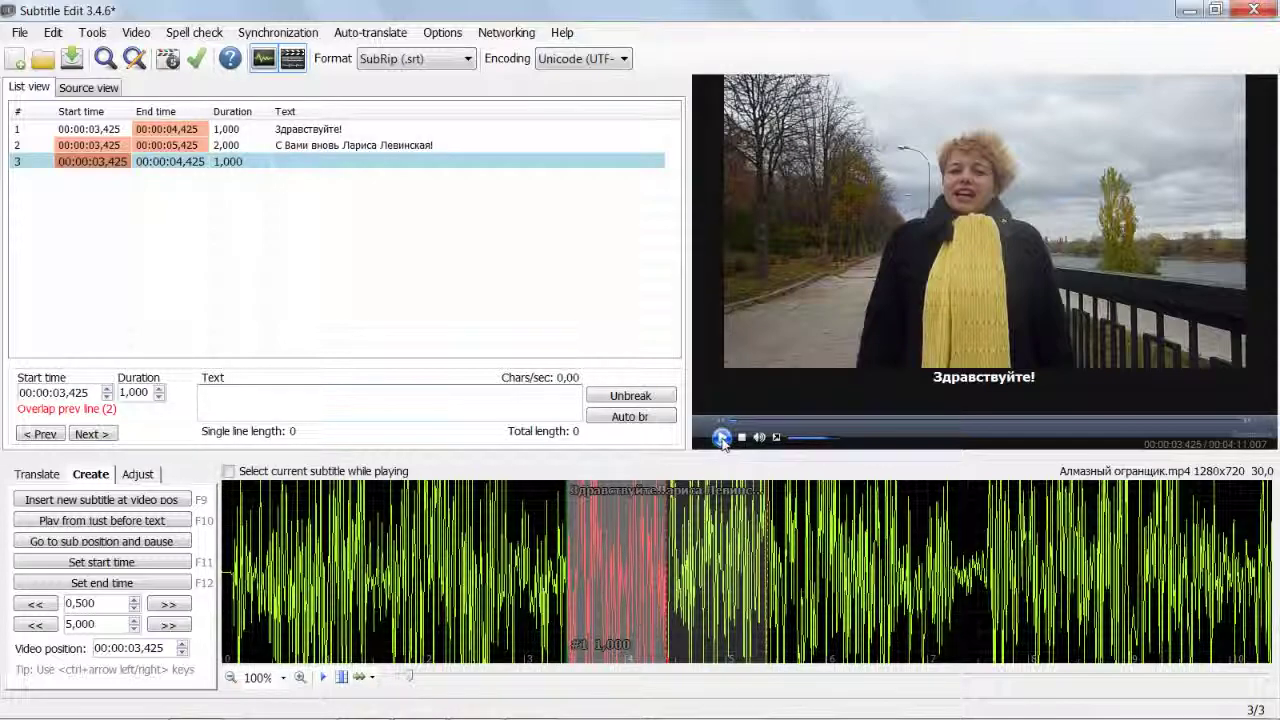
click(721, 438)
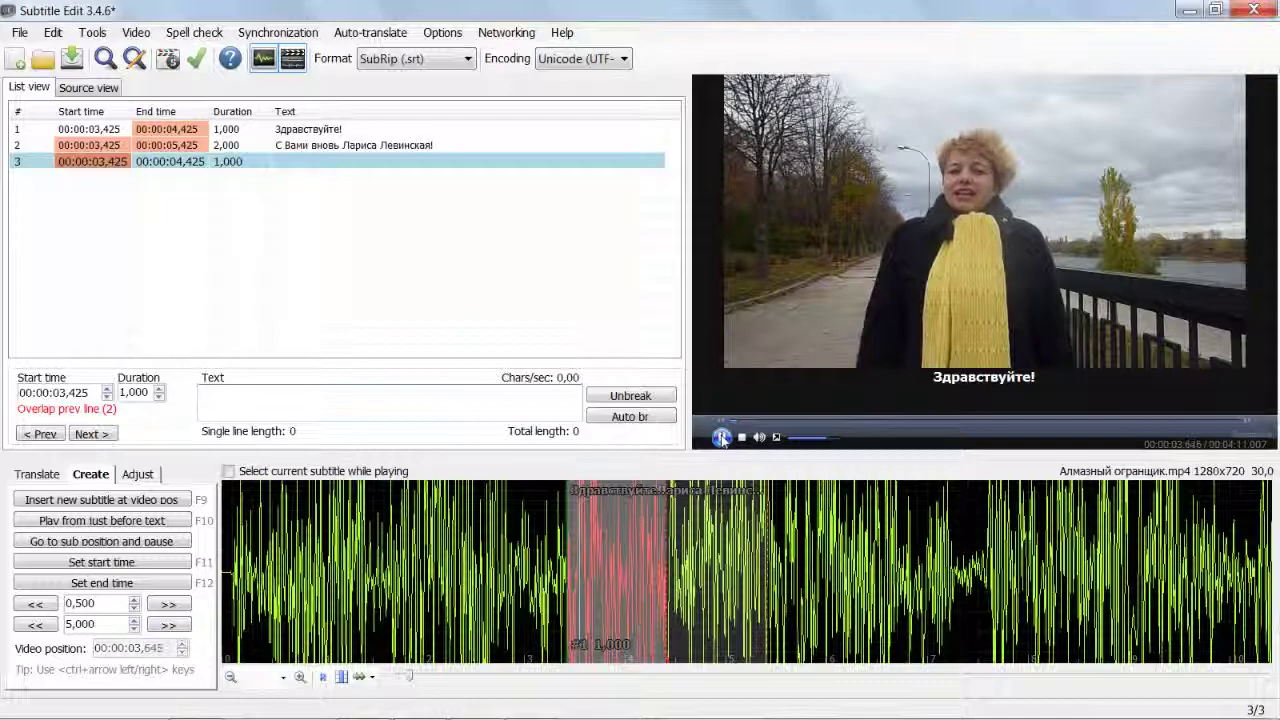
click(721, 438)
drag(612, 567, 815, 567)
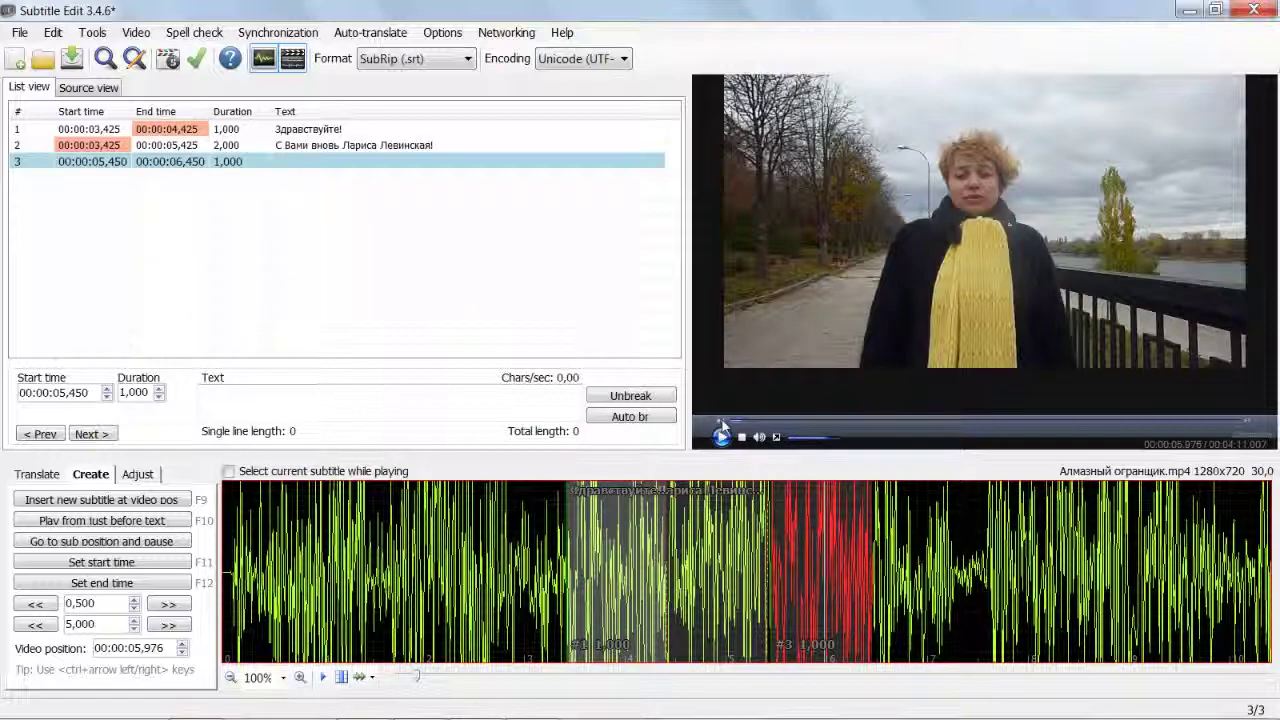
- Replay the video's opening and move the "Здравствуйте!" subtitle on the waveform to start at about 00:00:00,702
click(721, 420)
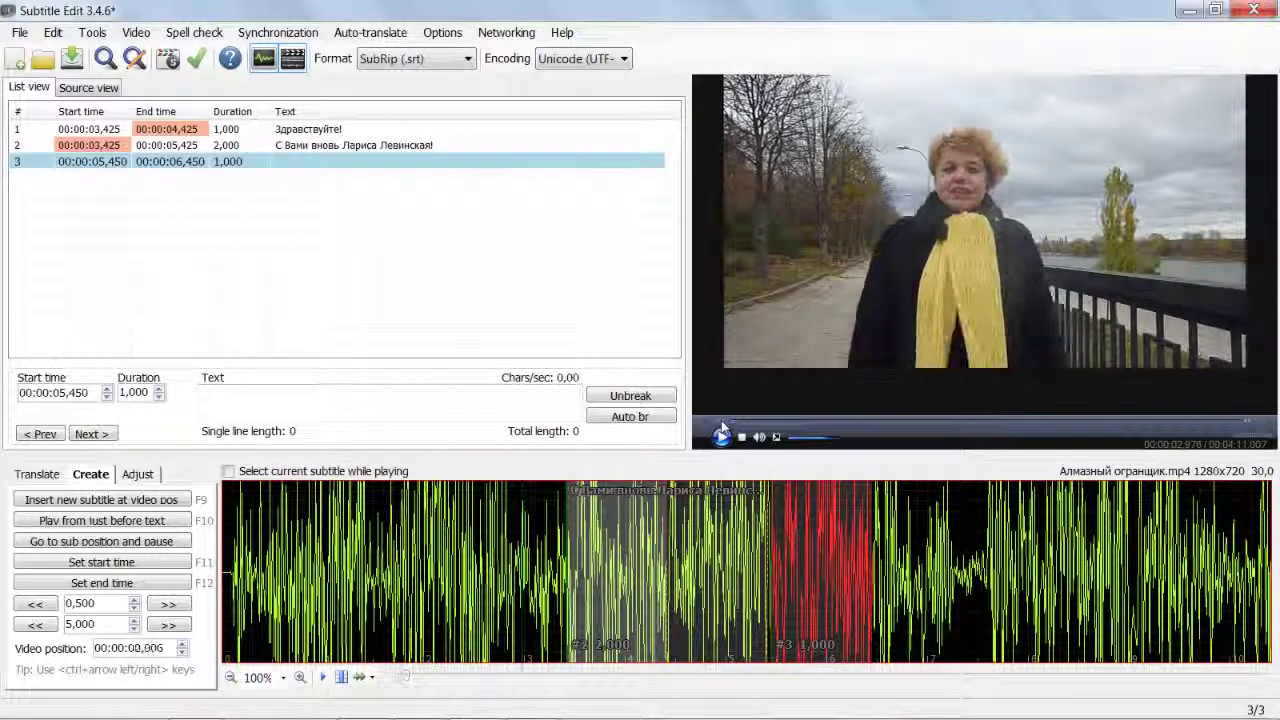
click(721, 421)
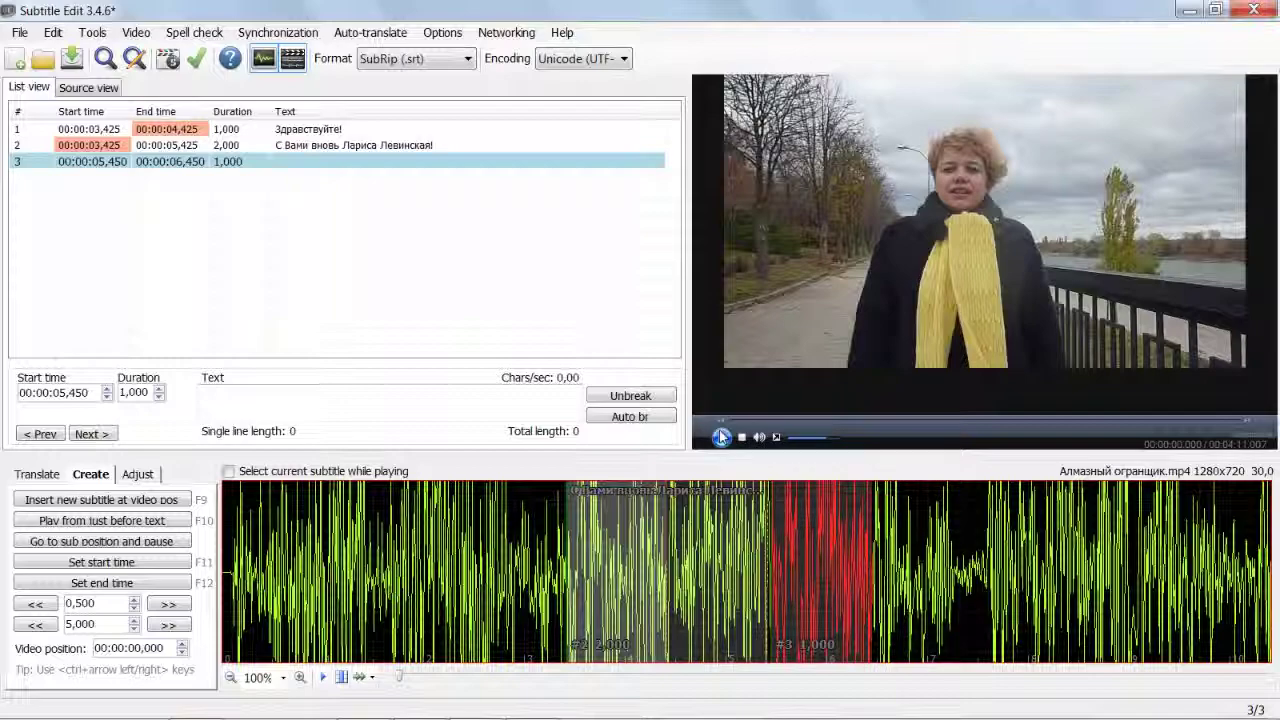
click(721, 438)
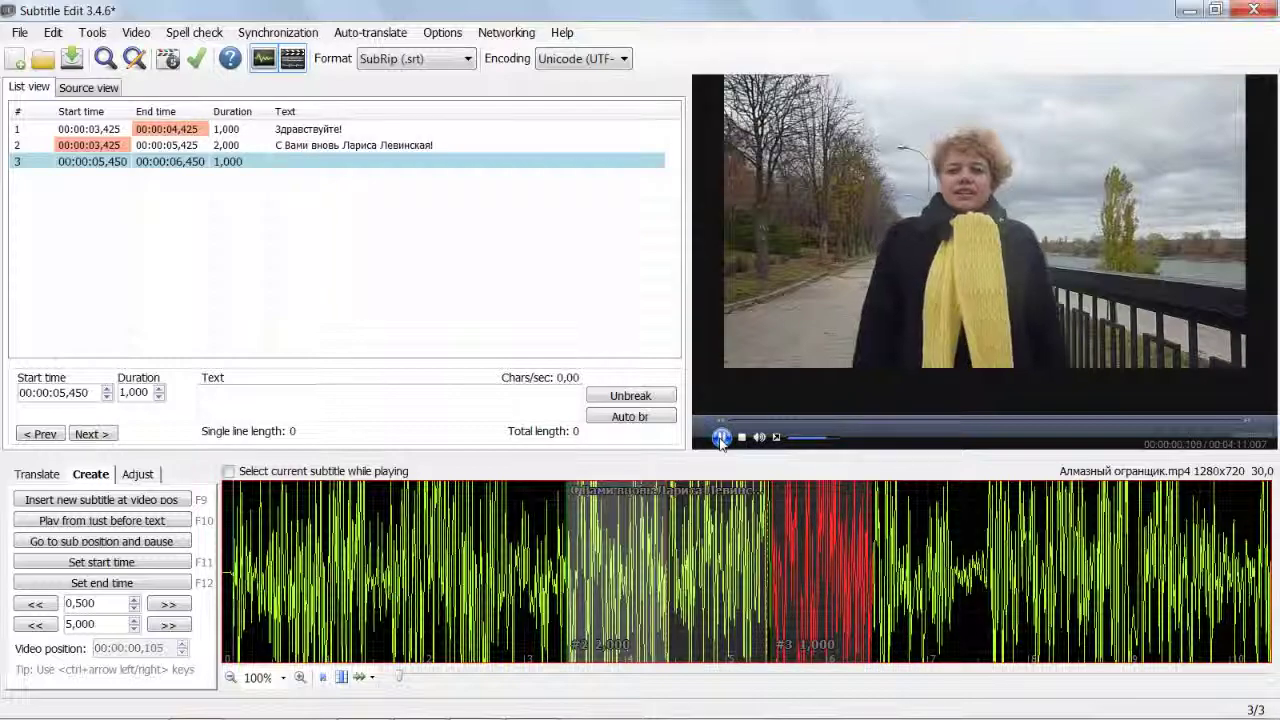
click(721, 438)
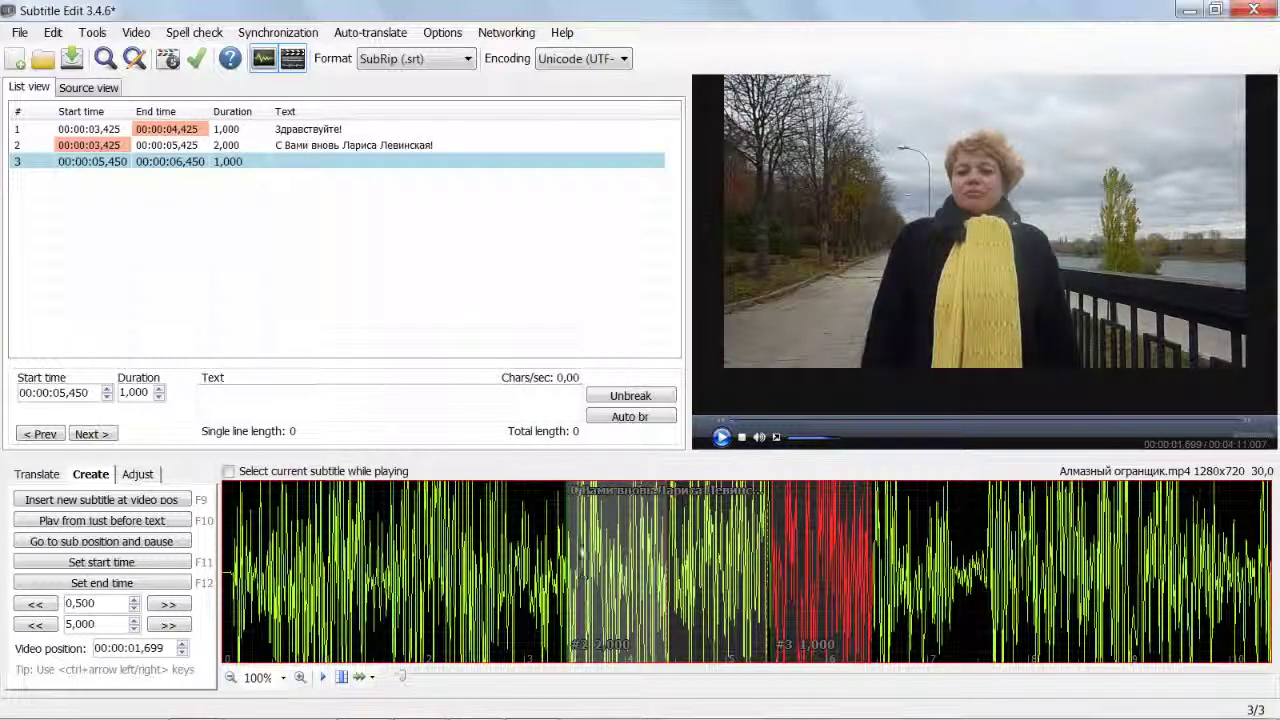
click(297, 130)
drag(610, 557, 309, 529)
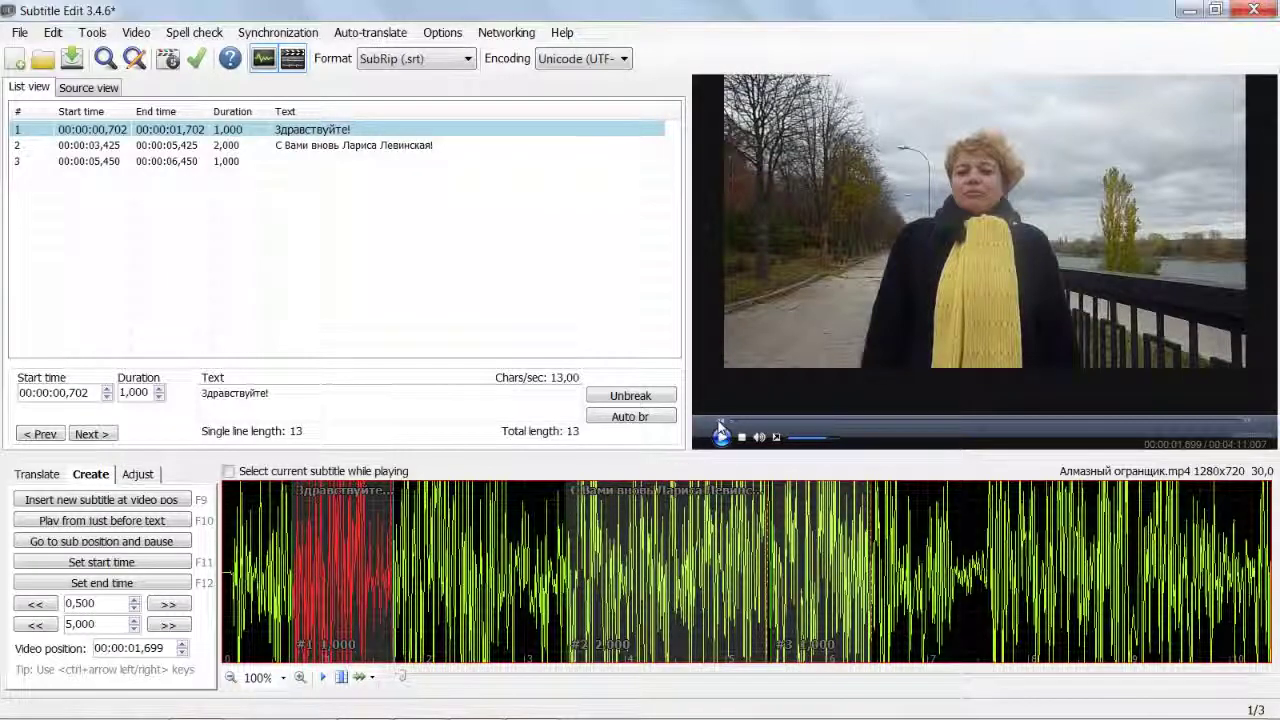
- Adjust the "Здравствуйте!" subtitle to the speech, with its start at about 00:00:00,166 and its end at about 00:00:01,476
click(722, 438)
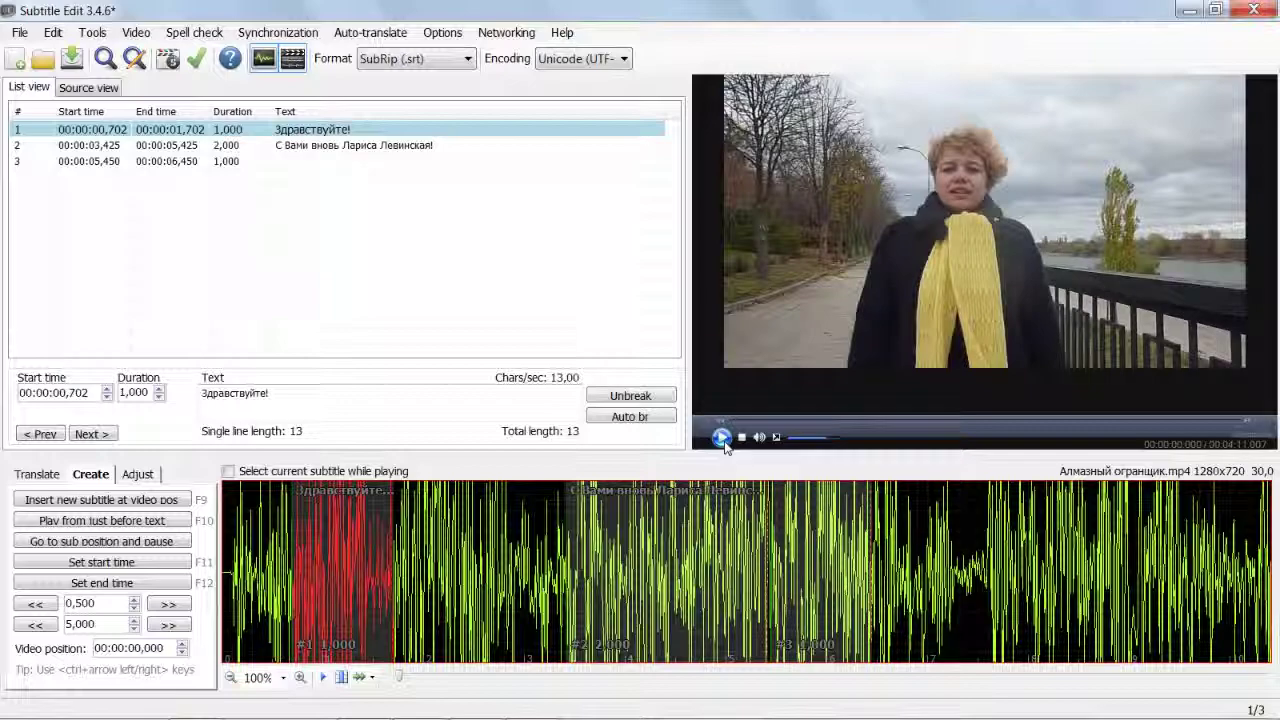
click(722, 438)
click(722, 438)
drag(297, 550, 239, 543)
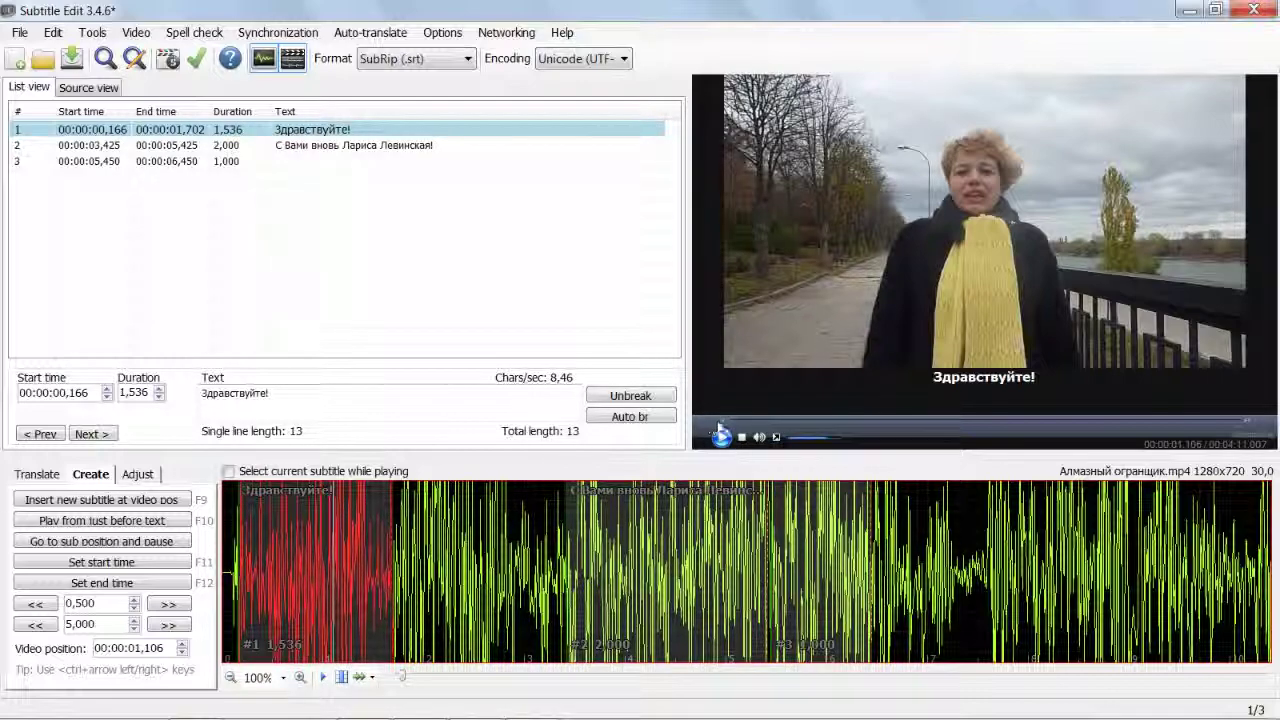
click(721, 434)
click(721, 437)
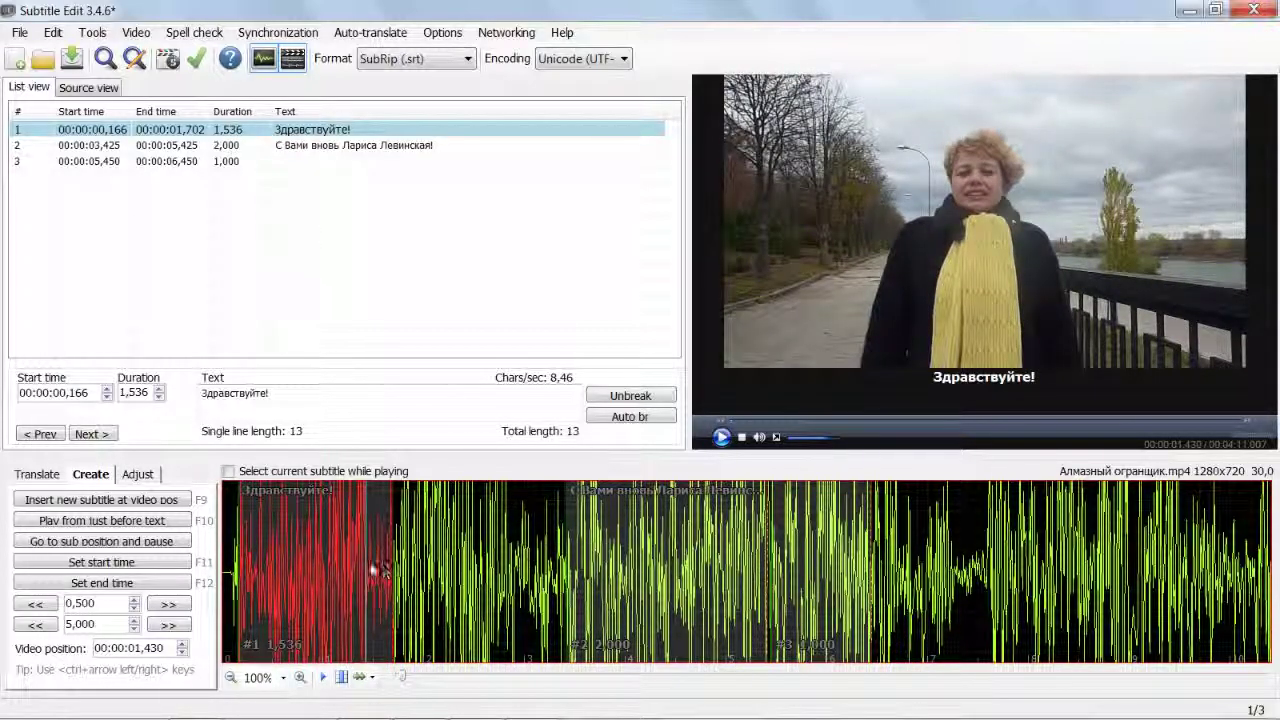
drag(390, 558, 371, 558)
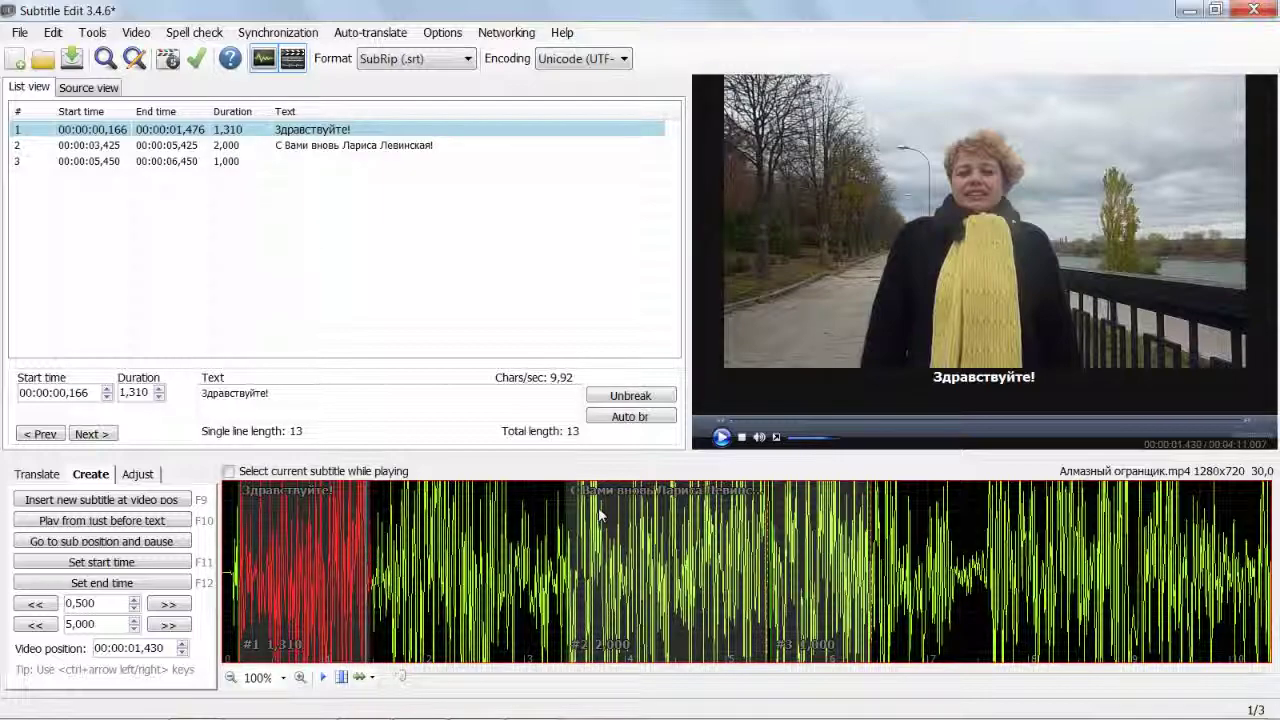
- Move the second subtitle on the waveform to start at about 00:00:01,551 and check it by playing the video
click(346, 145)
drag(609, 549, 417, 540)
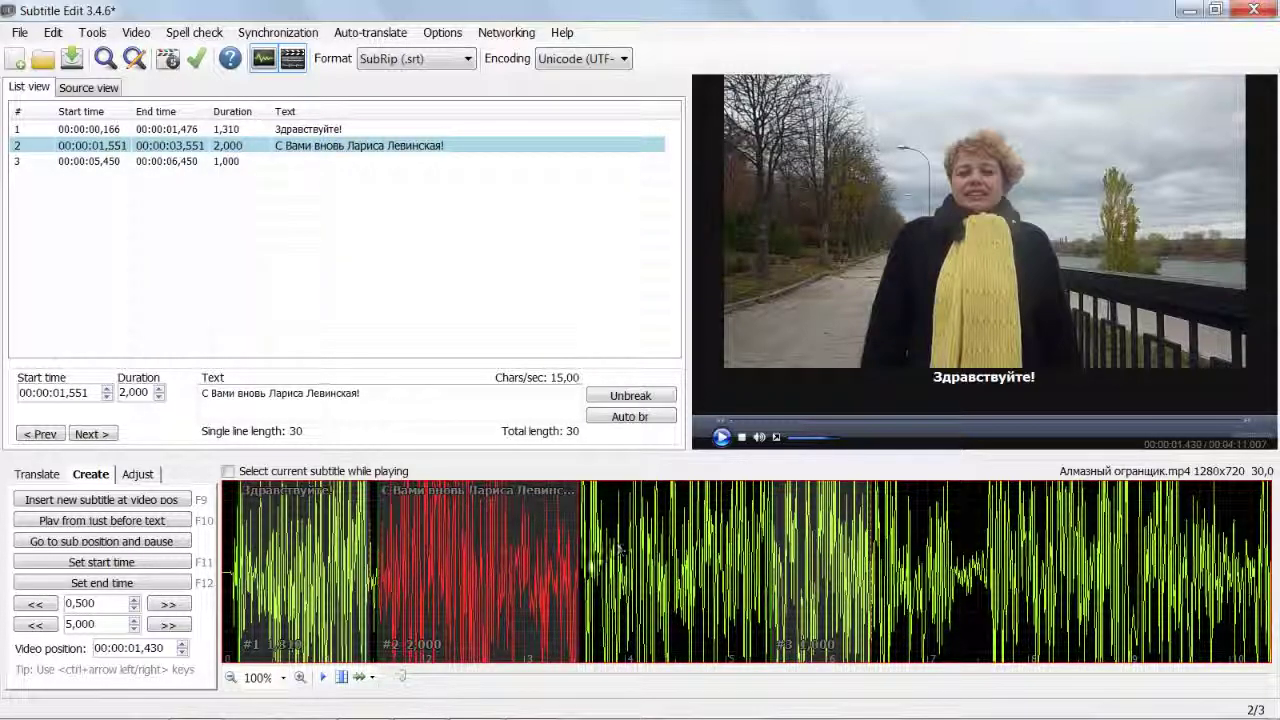
click(721, 437)
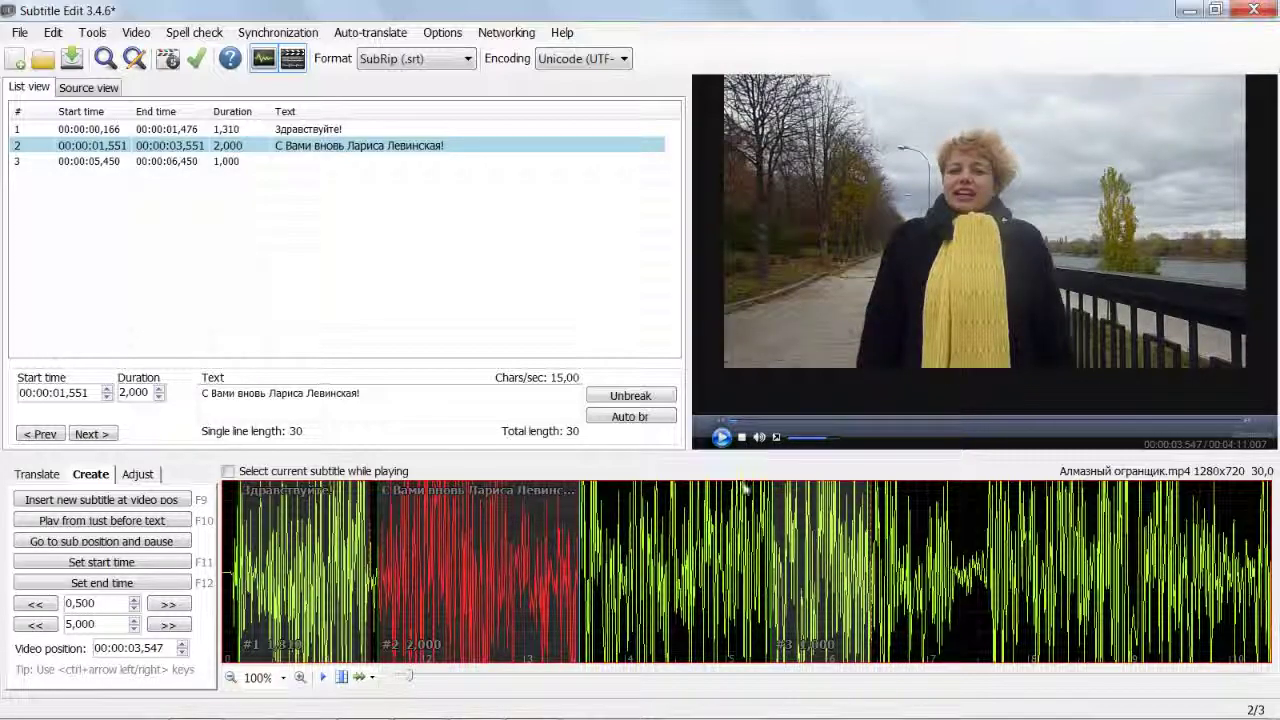
click(305, 161)
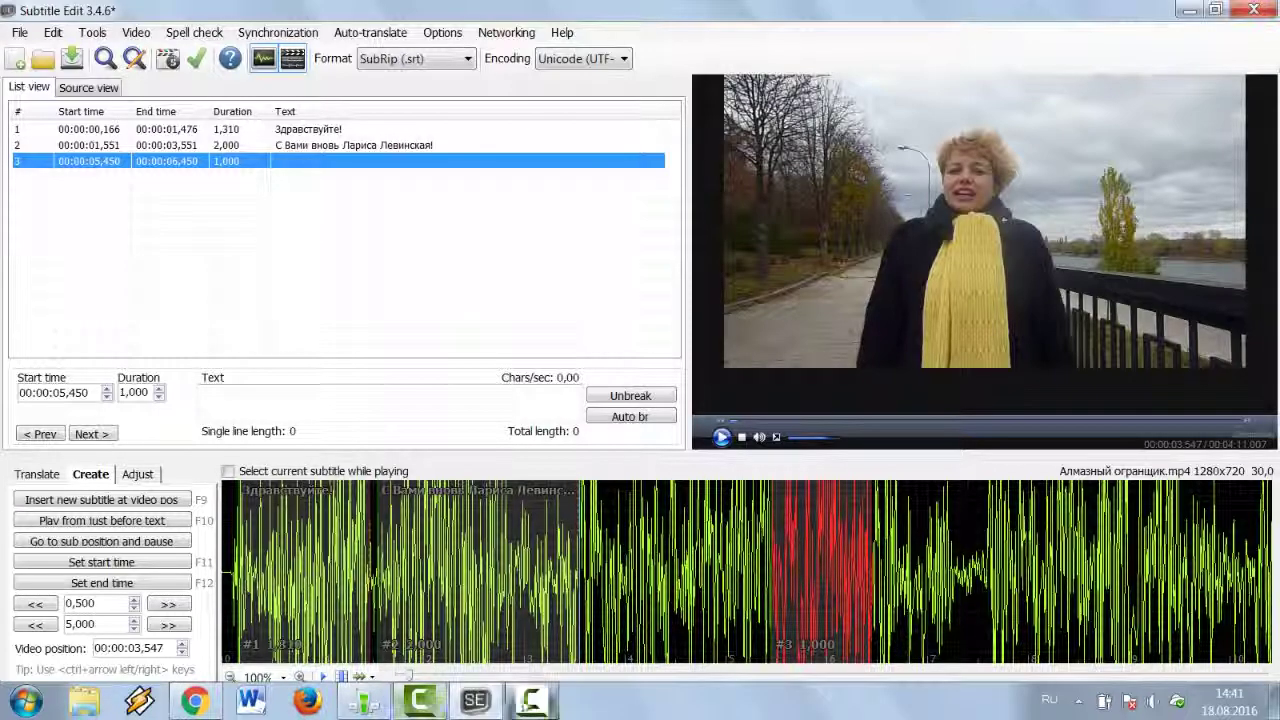
click(515, 705)
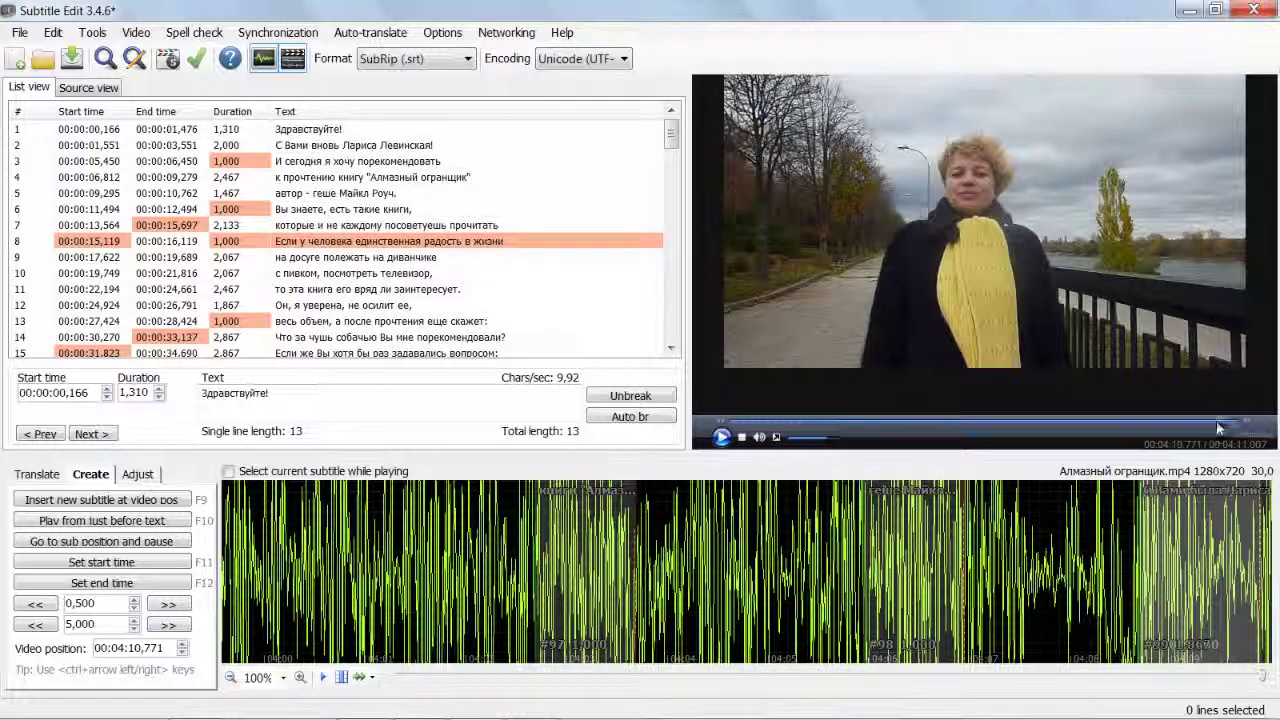
- Replay the video from the beginning to check the first two subtitles and locate where the third phrase starts
click(722, 427)
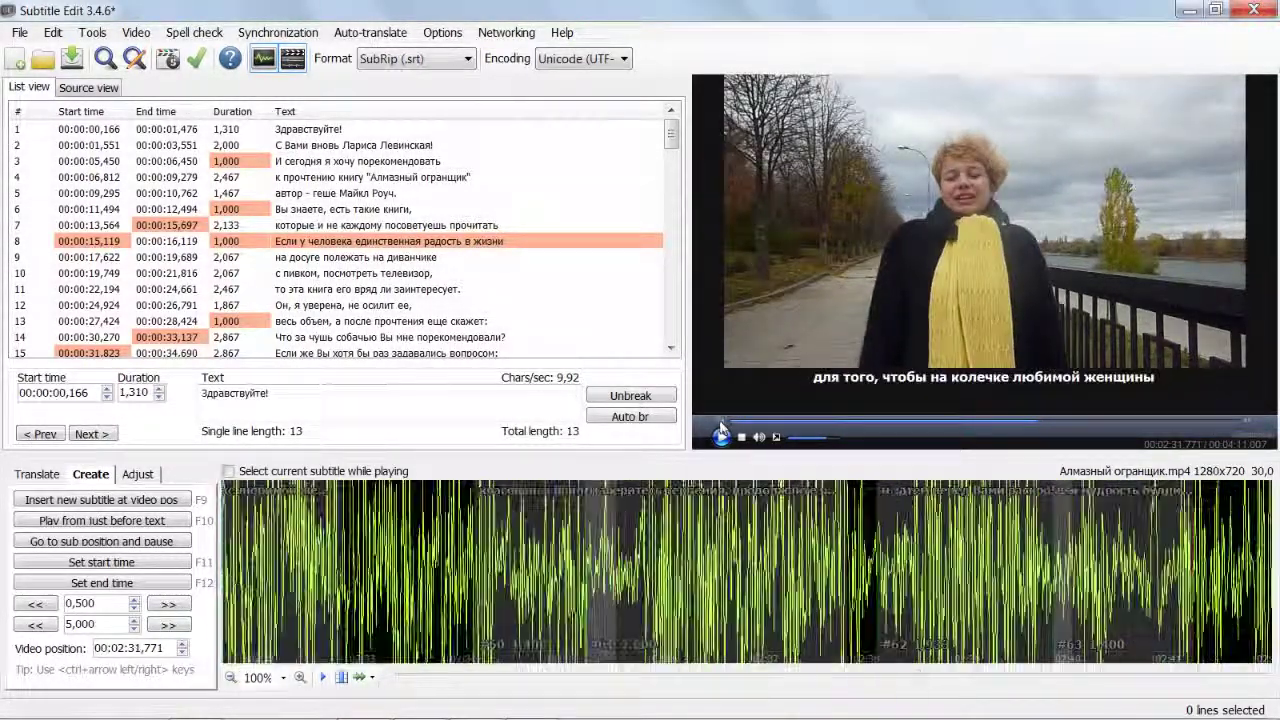
click(723, 421)
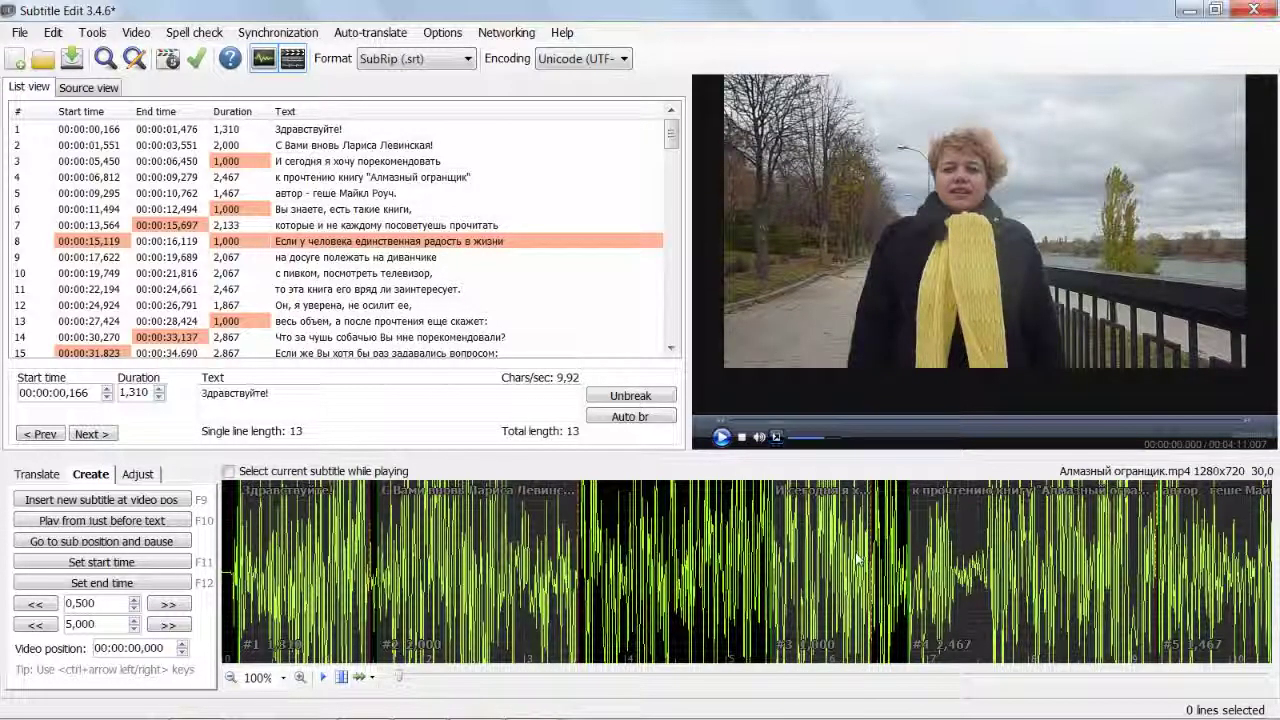
mouse_move(268, 712)
click(721, 437)
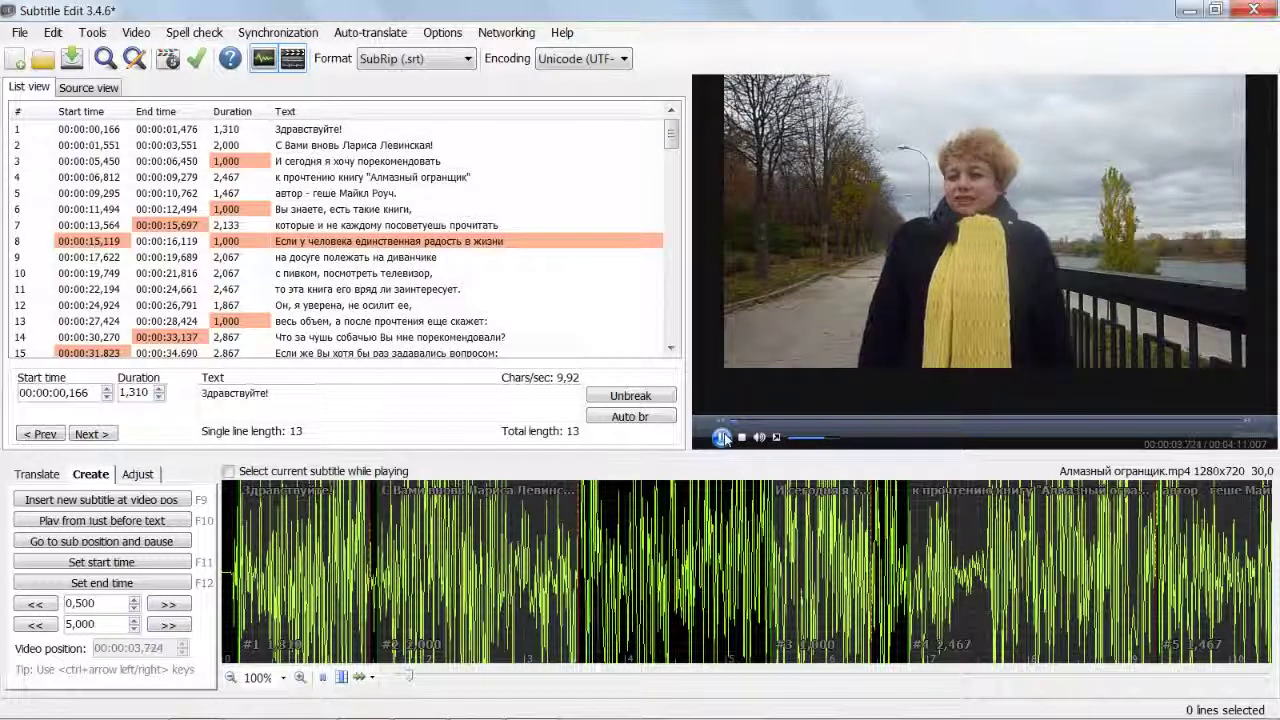
click(721, 437)
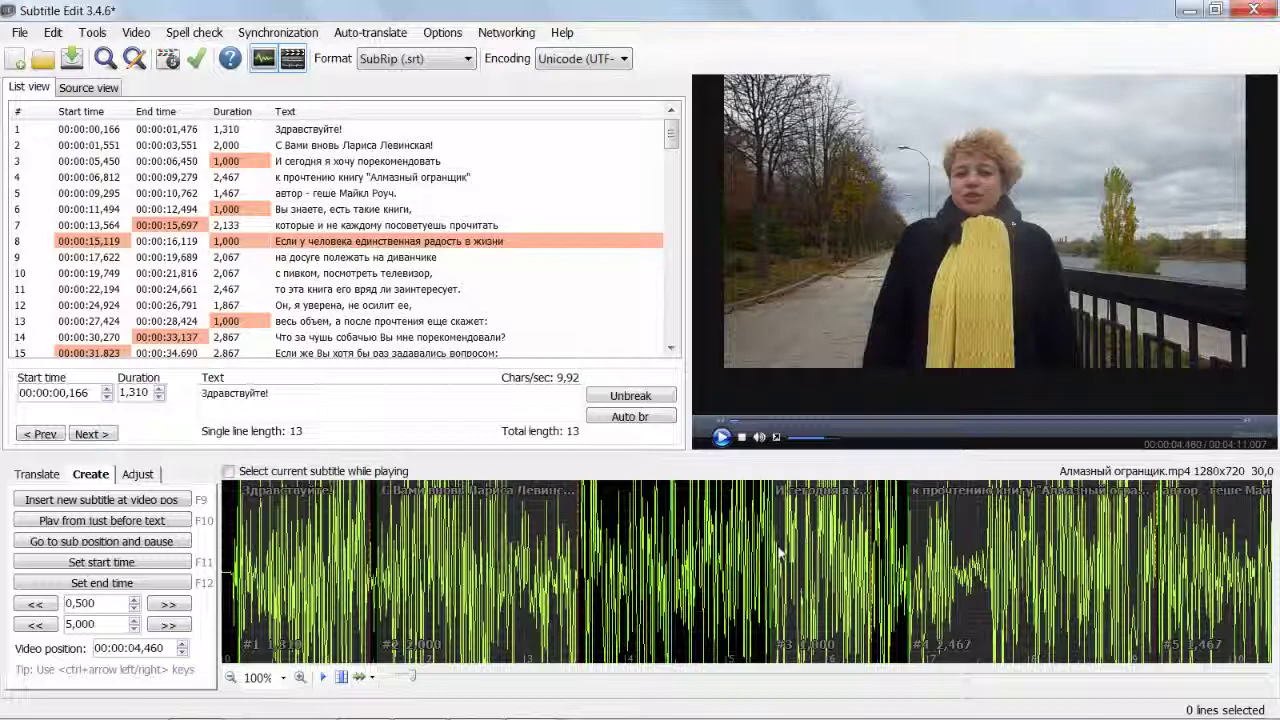
click(721, 437)
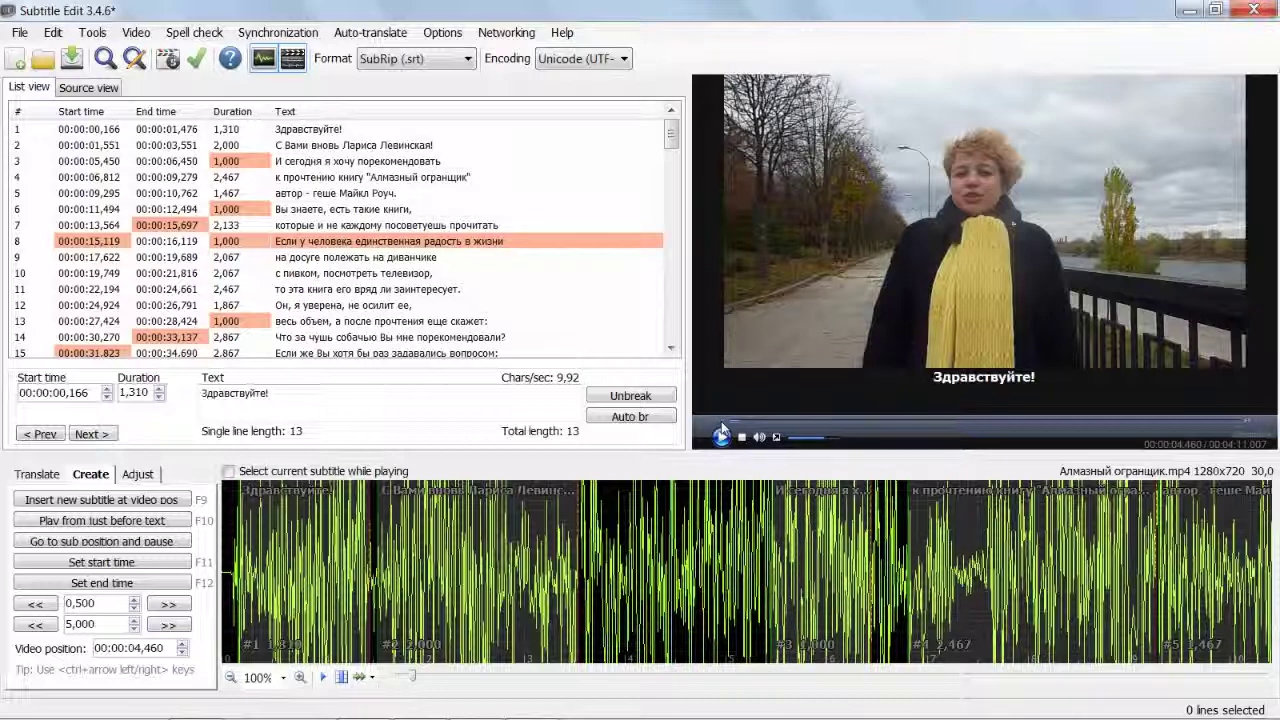
click(721, 440)
click(721, 437)
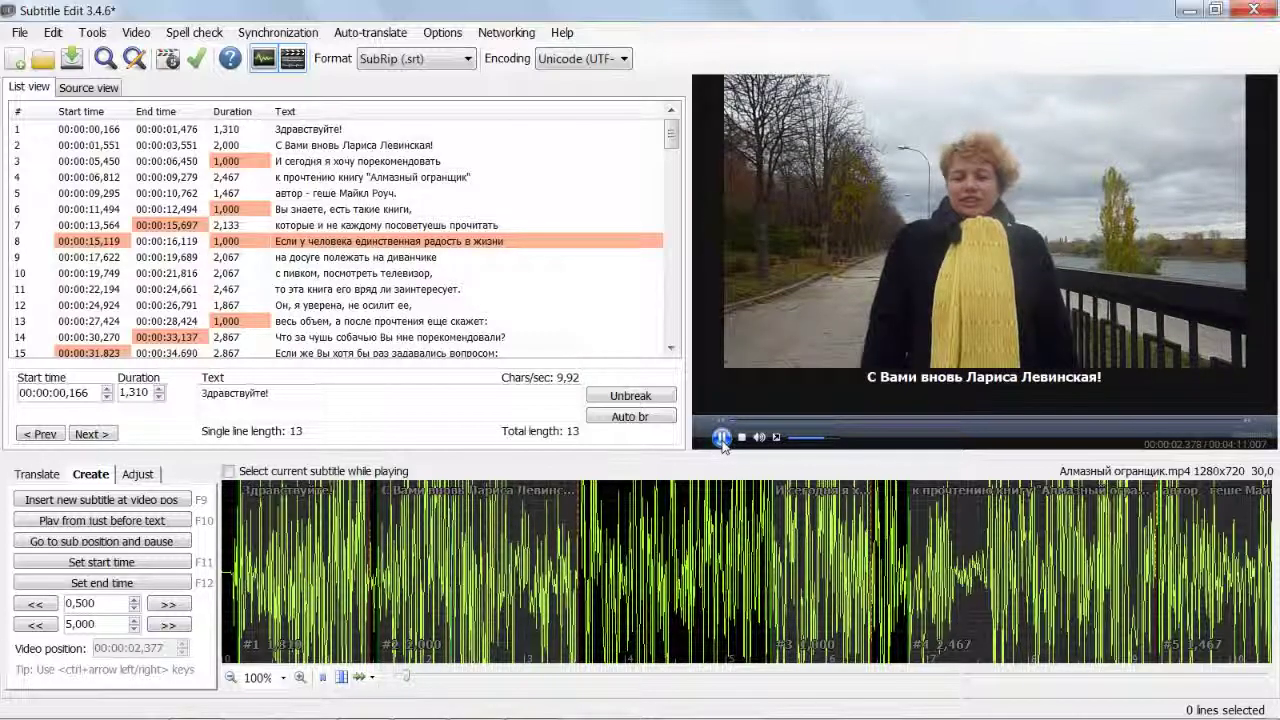
click(721, 437)
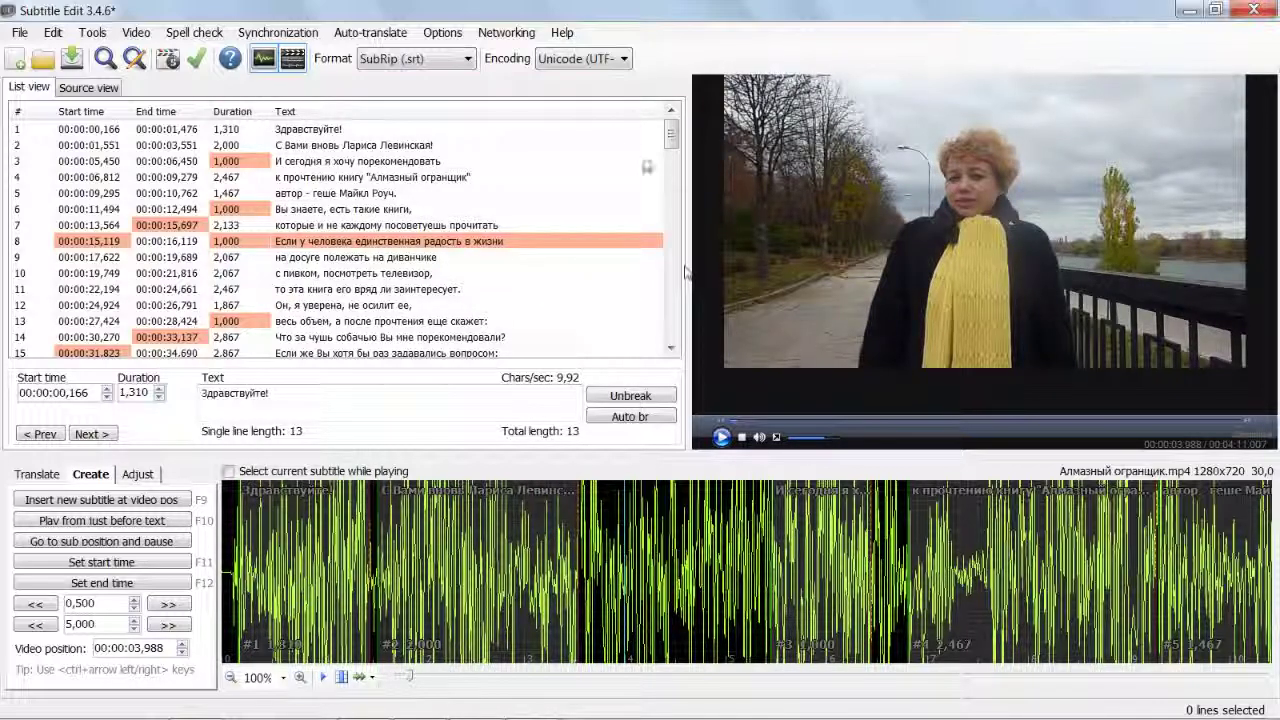
- Adjust the third subtitle to the speech on the waveform, with its start at about 00:00:03,992 and its end at about 00:00:05,523
click(323, 162)
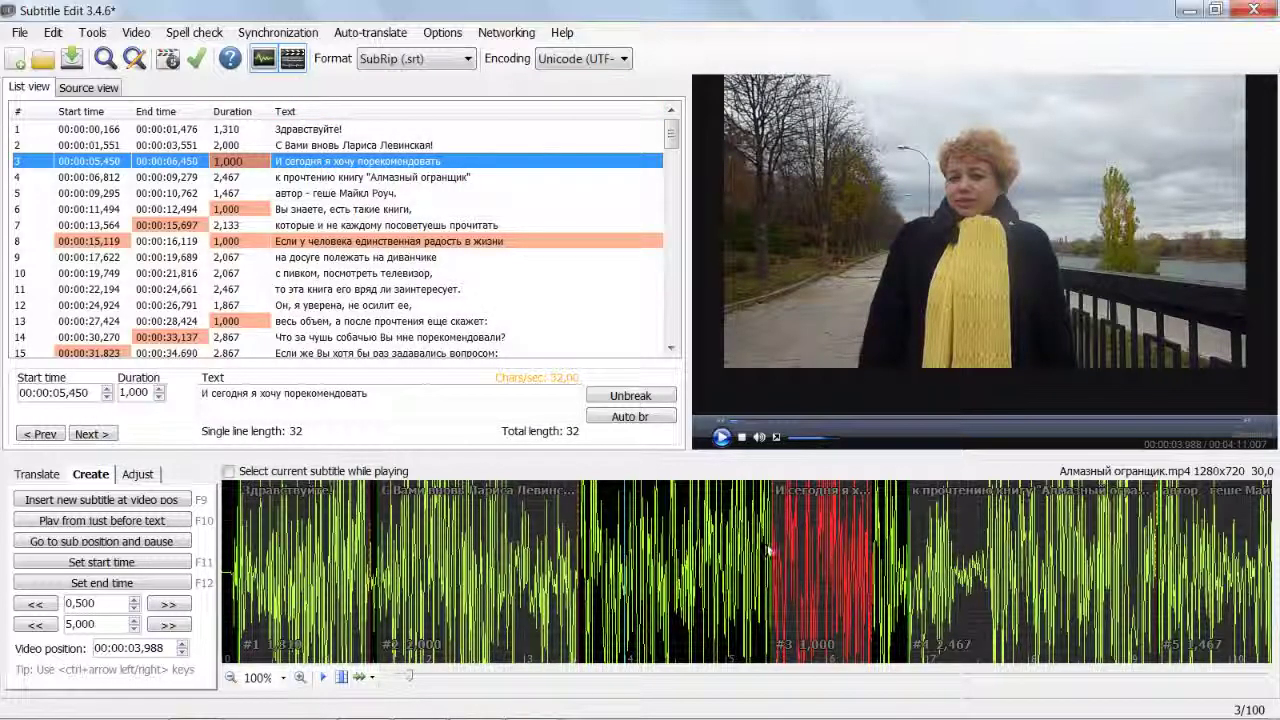
drag(772, 542, 626, 540)
drag(871, 538, 779, 534)
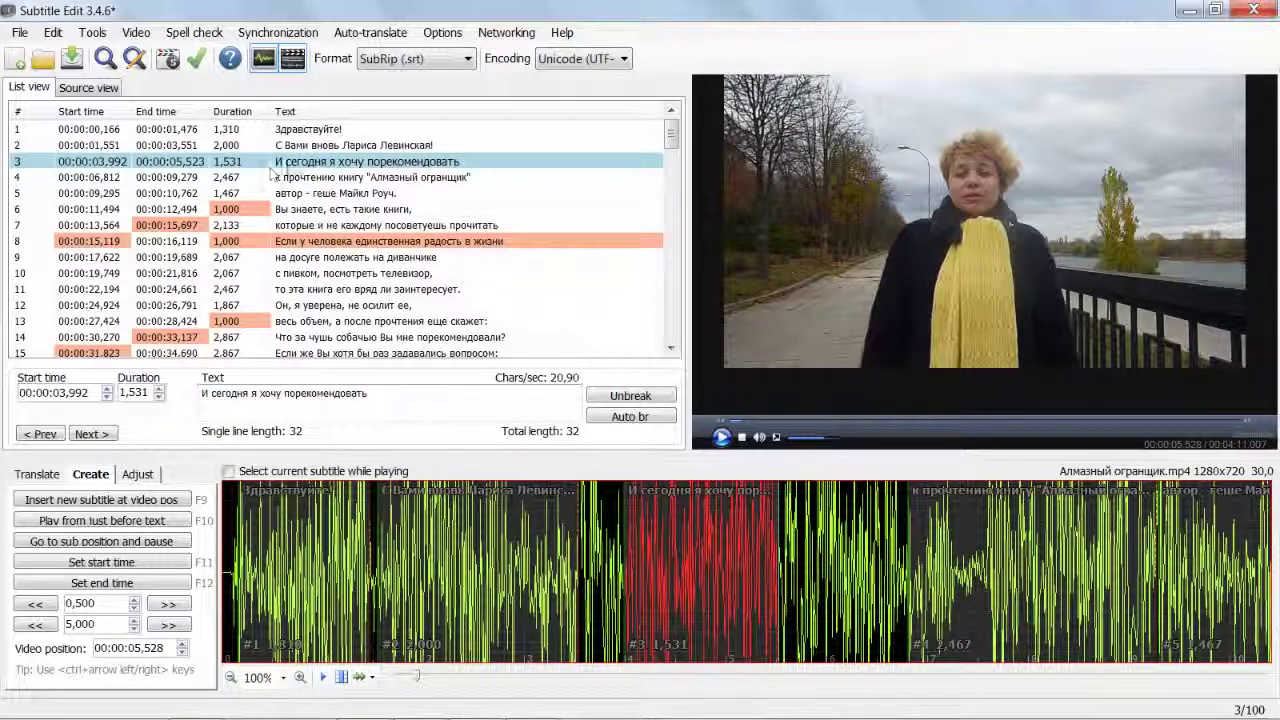
- Adjust the fourth subtitle to the played speech, with its start at about 00:00:05,801 and its end at about 00:00:09,150
key(alt+Down)
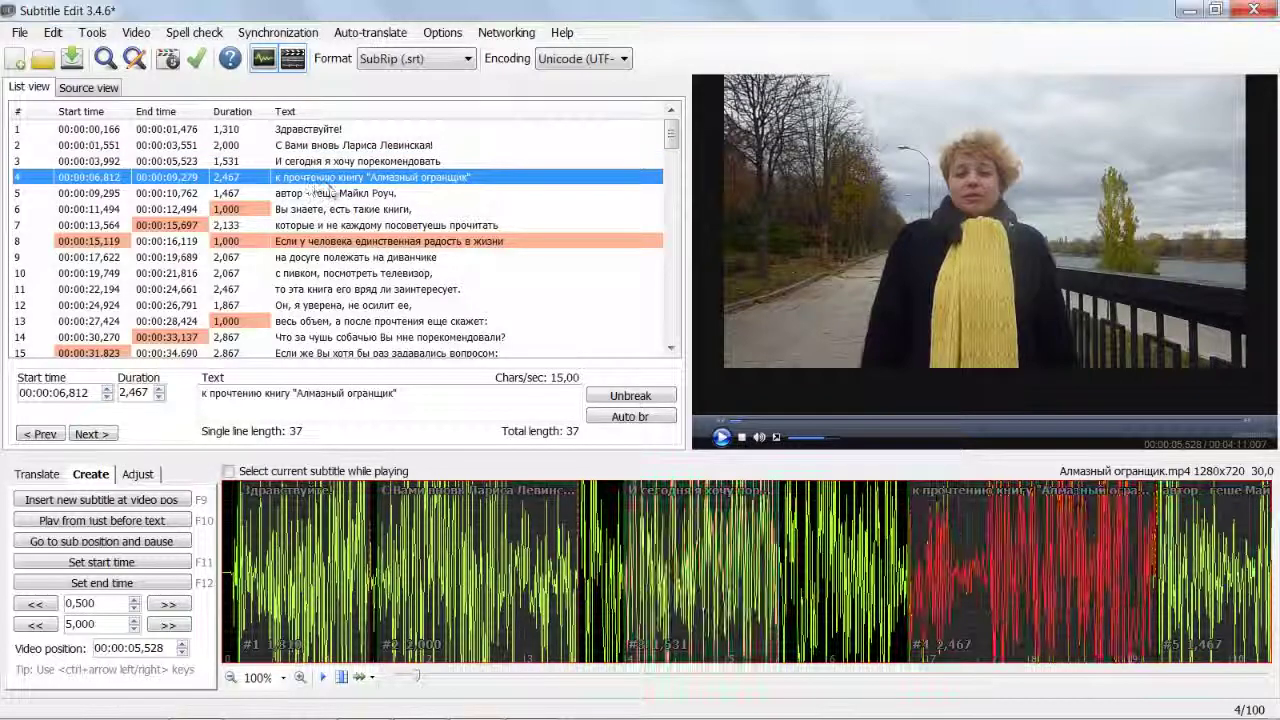
click(720, 437)
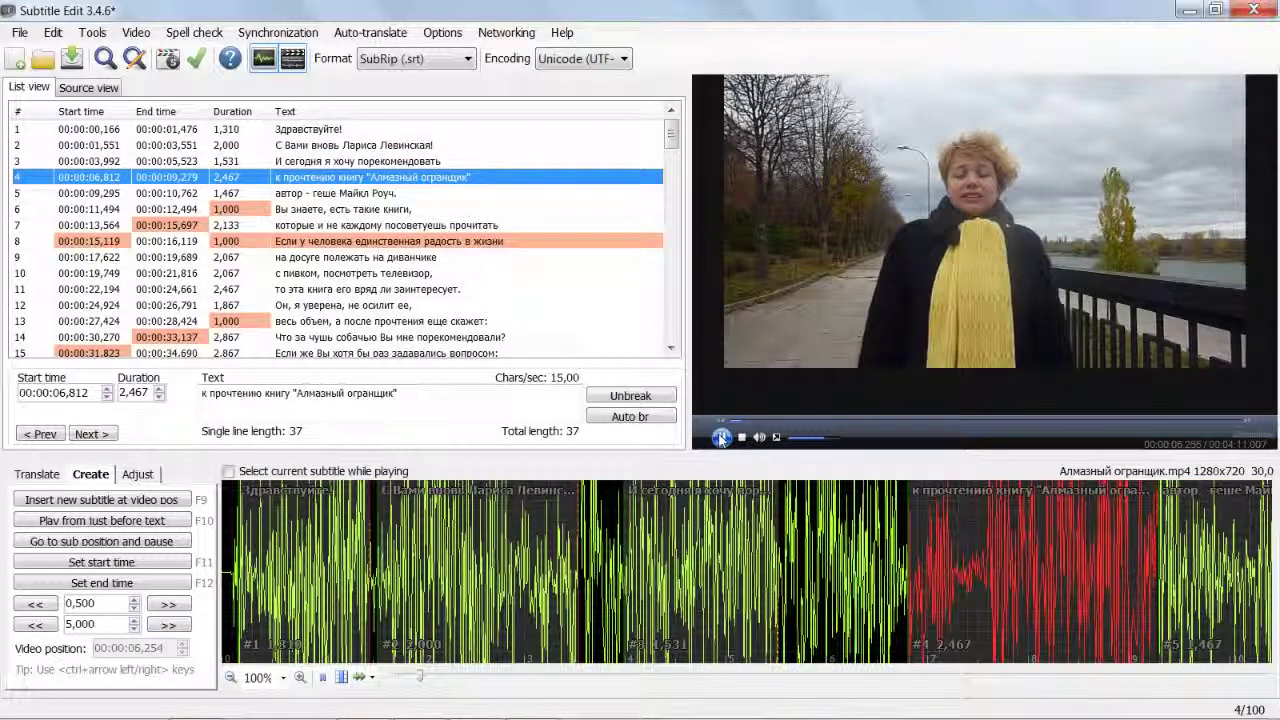
key(space)
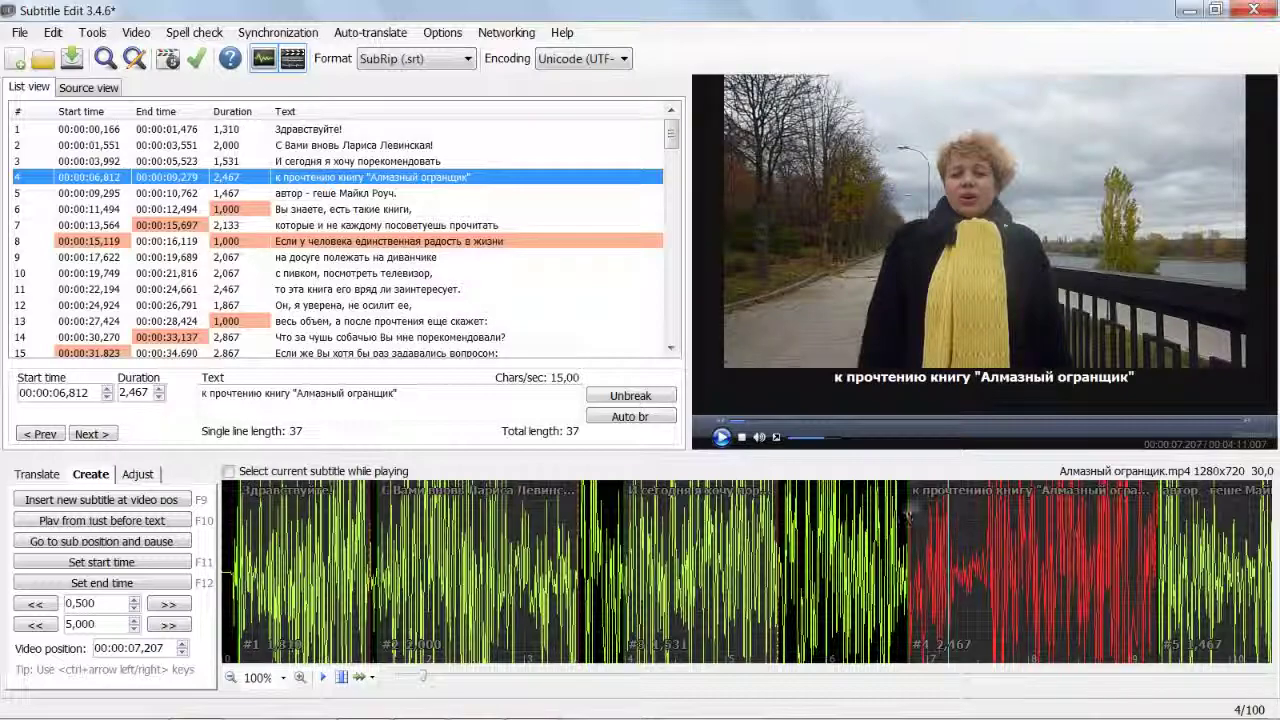
drag(906, 513, 806, 517)
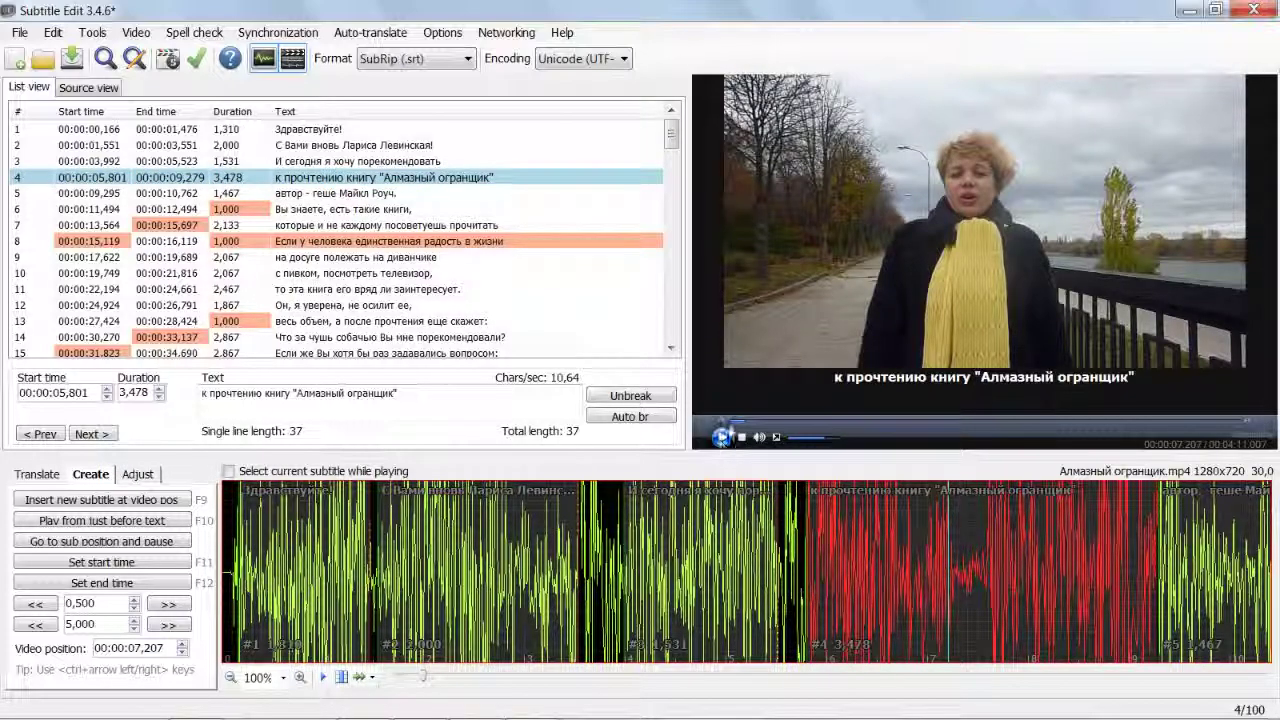
click(720, 437)
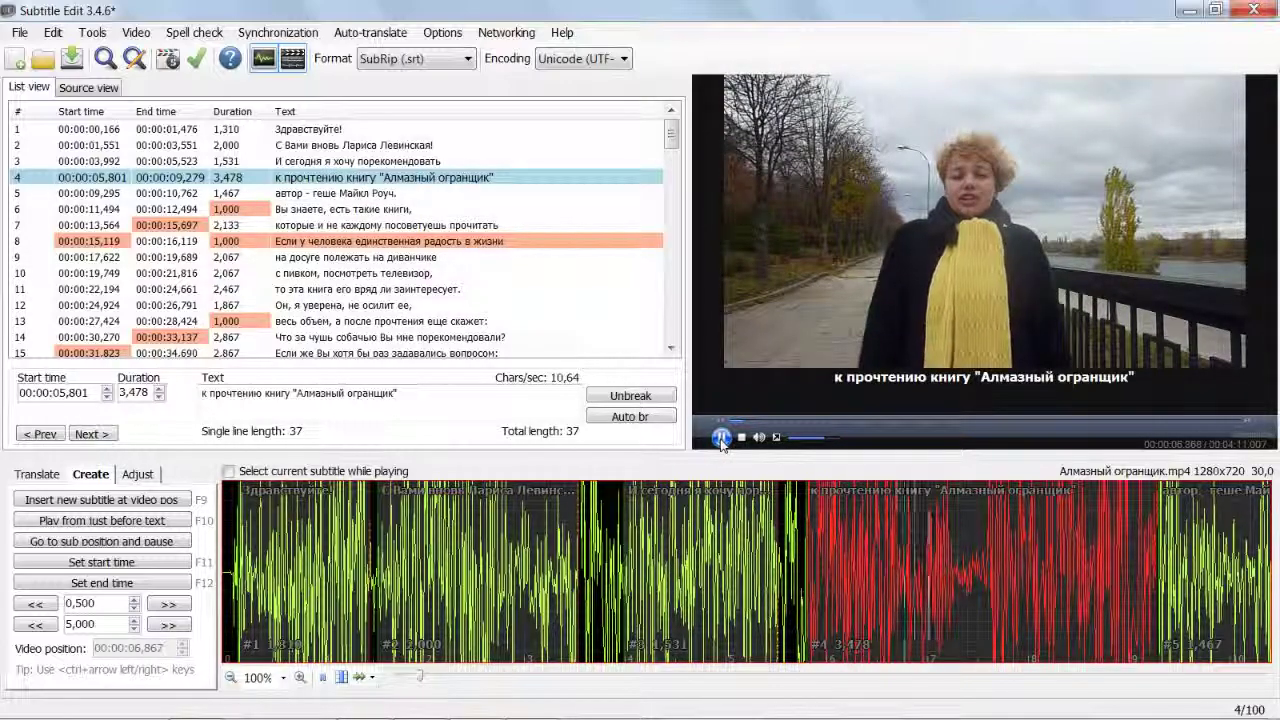
click(720, 437)
drag(1152, 551, 1144, 545)
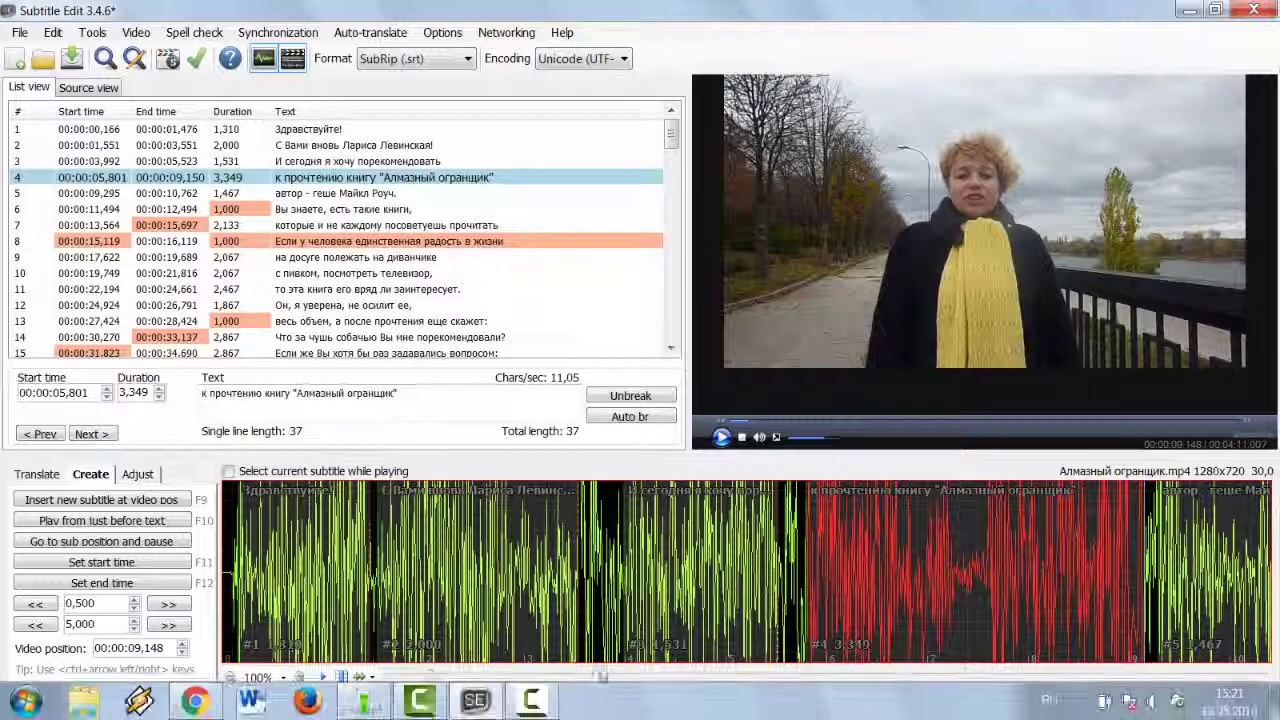
mouse_move(478, 706)
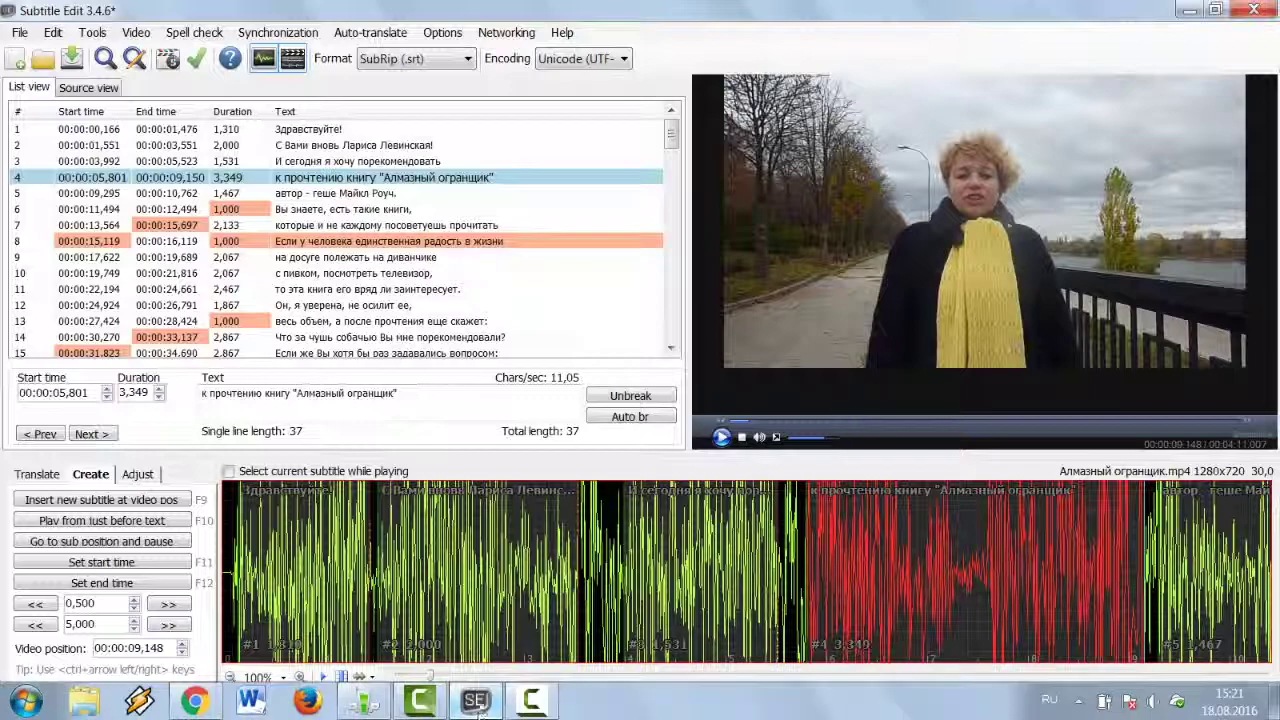
click(532, 700)
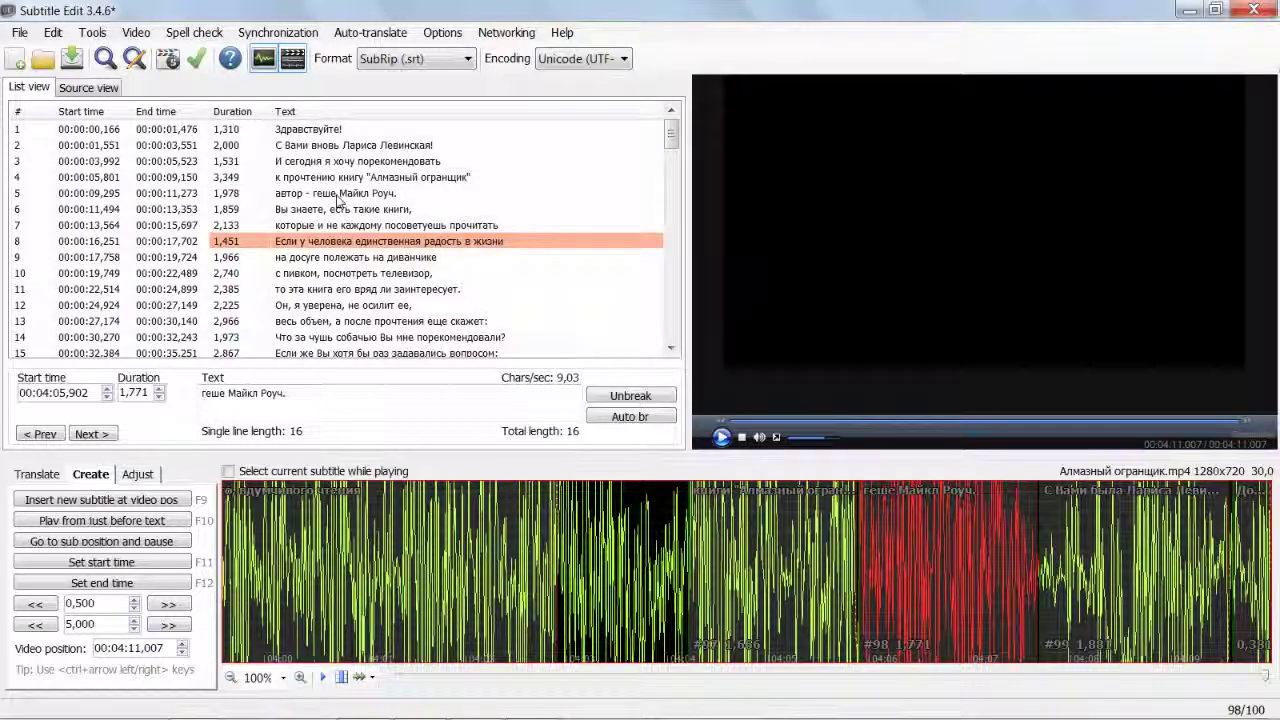
- Save the synchronized subtitles as the SubRip file Алмазный огранщик.srt in the Субтитры folder
click(20, 32)
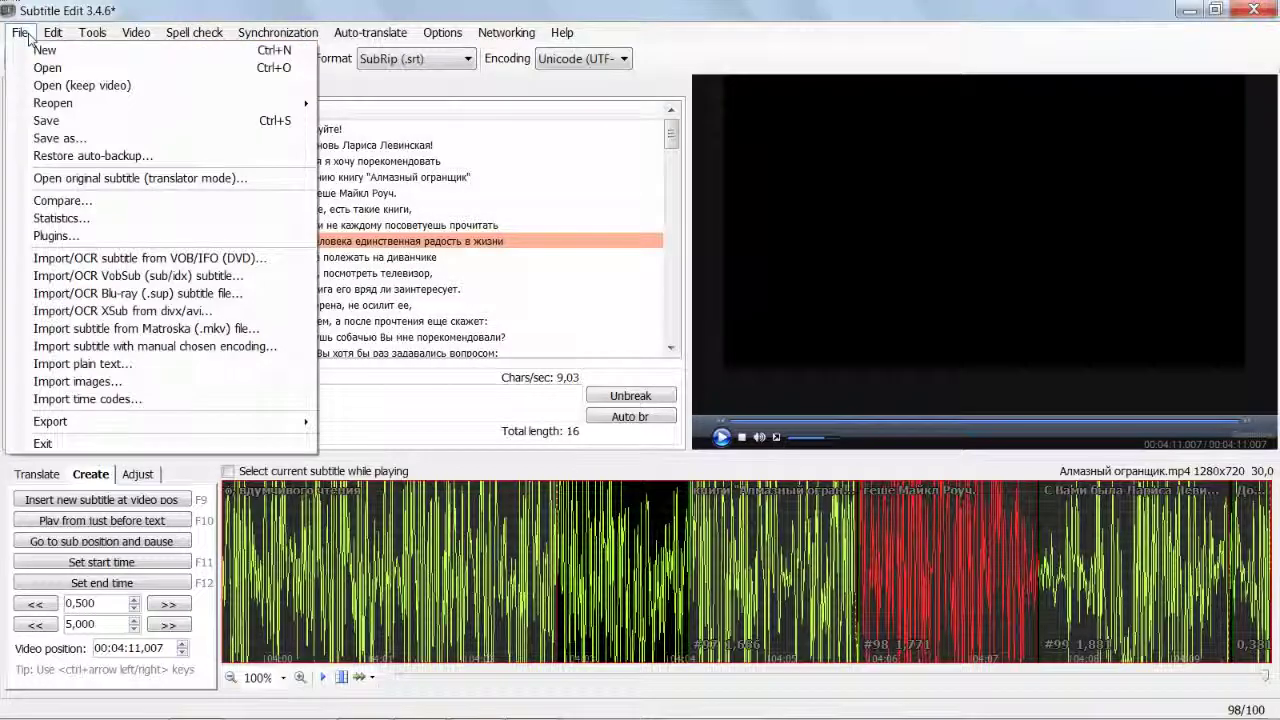
click(46, 120)
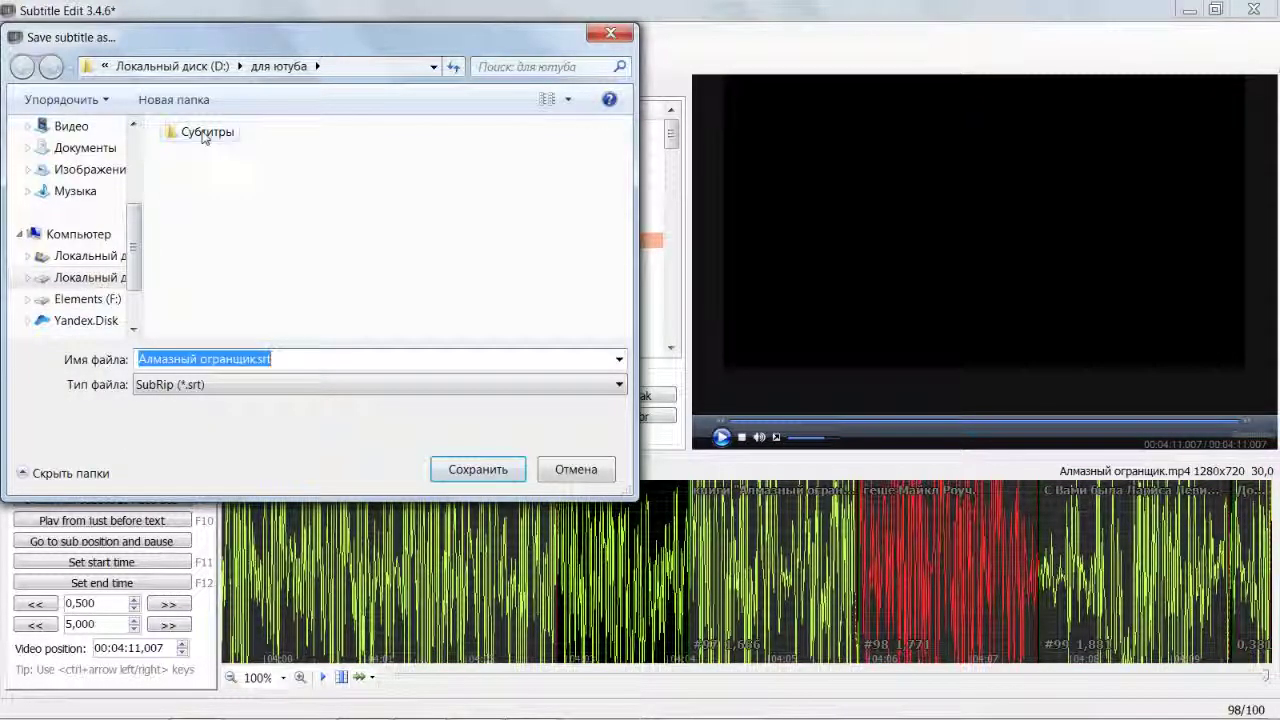
click(204, 134)
double_click(204, 134)
click(472, 472)
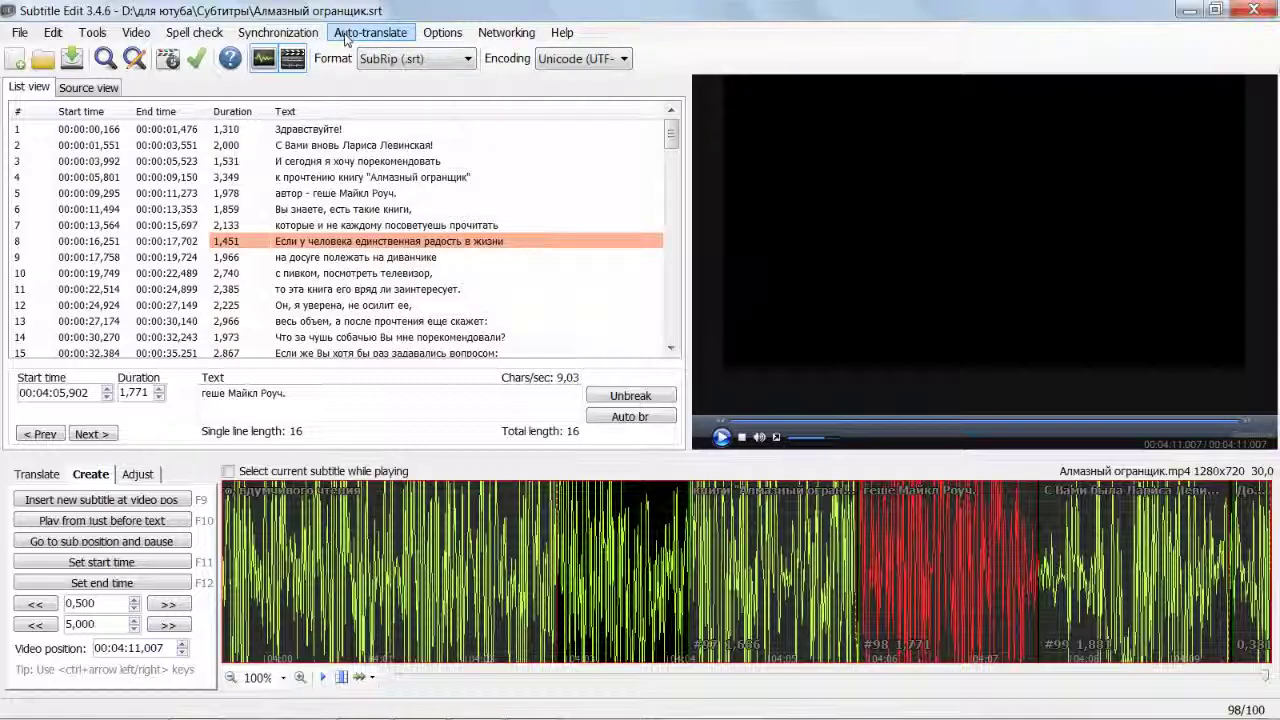
- Translate all subtitles from Russian to English with Google Translate and accept the translation
click(345, 38)
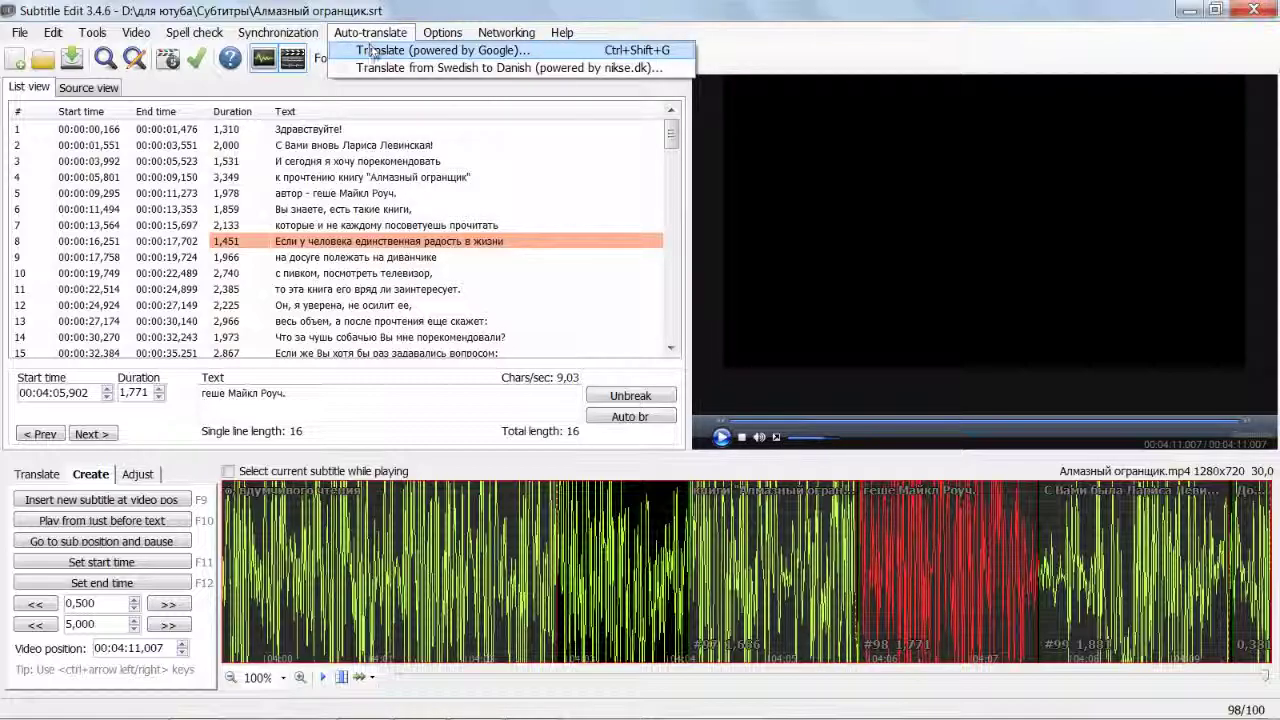
click(372, 52)
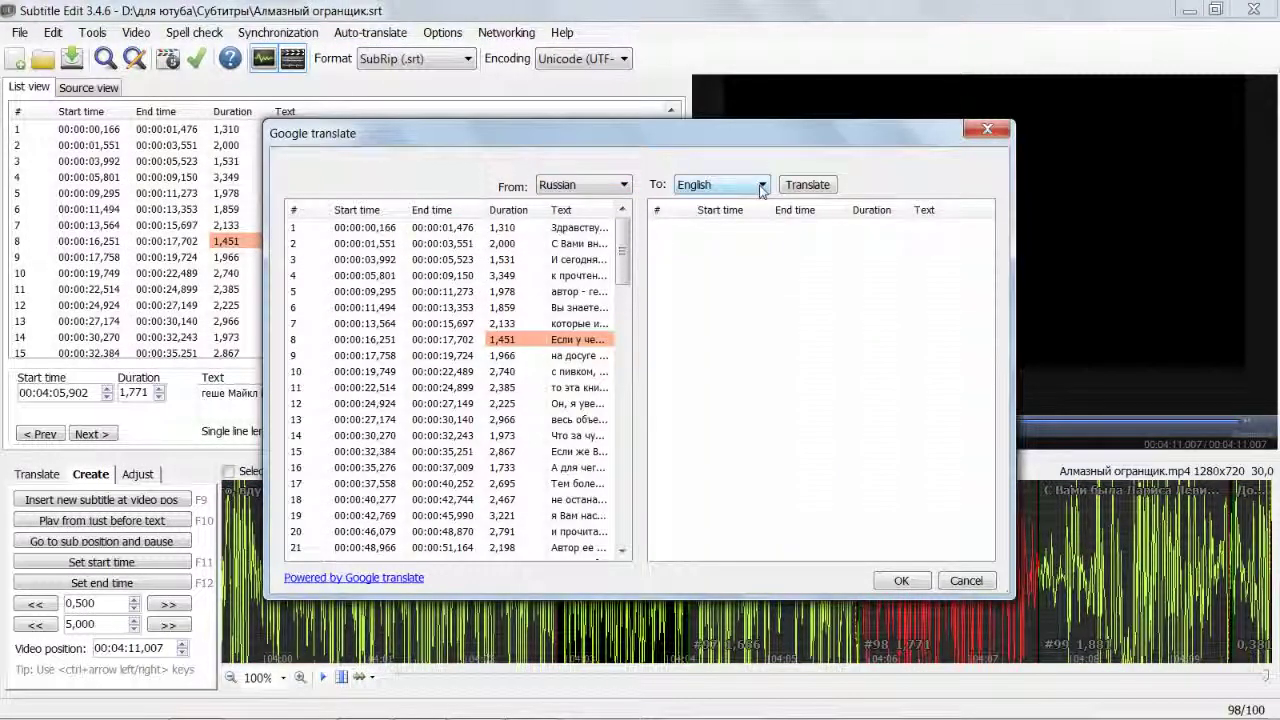
click(810, 187)
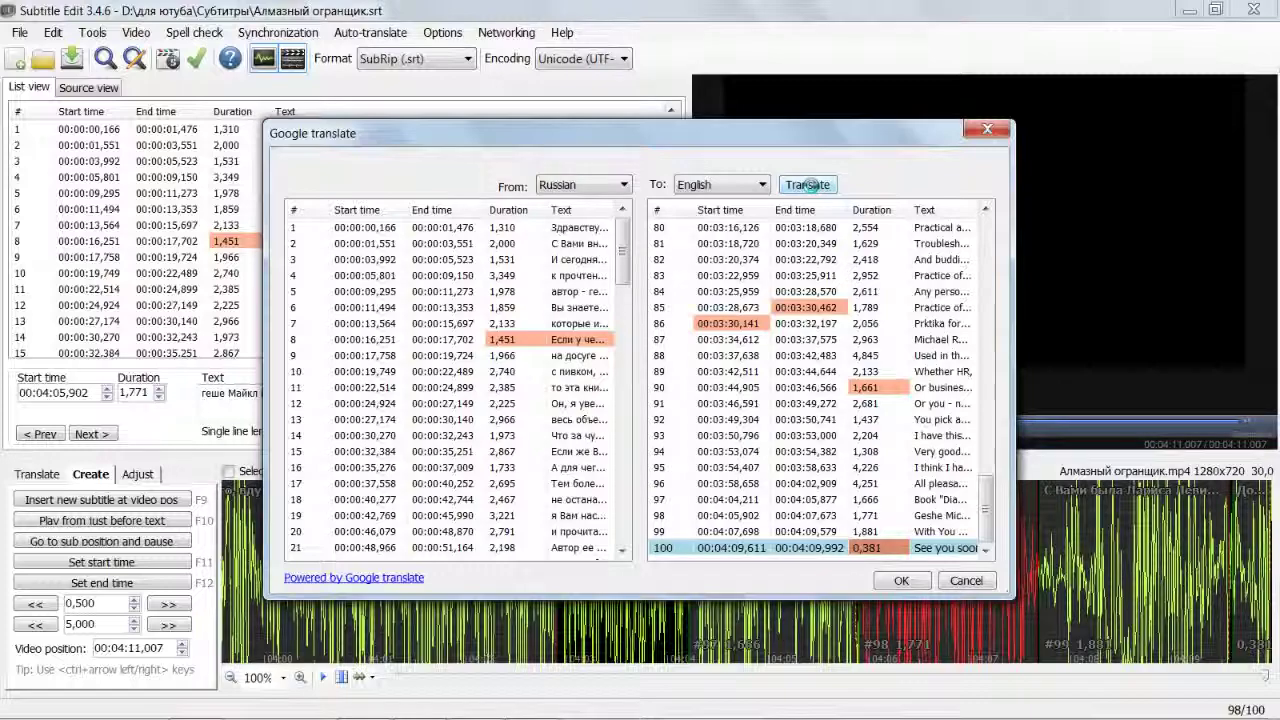
click(901, 580)
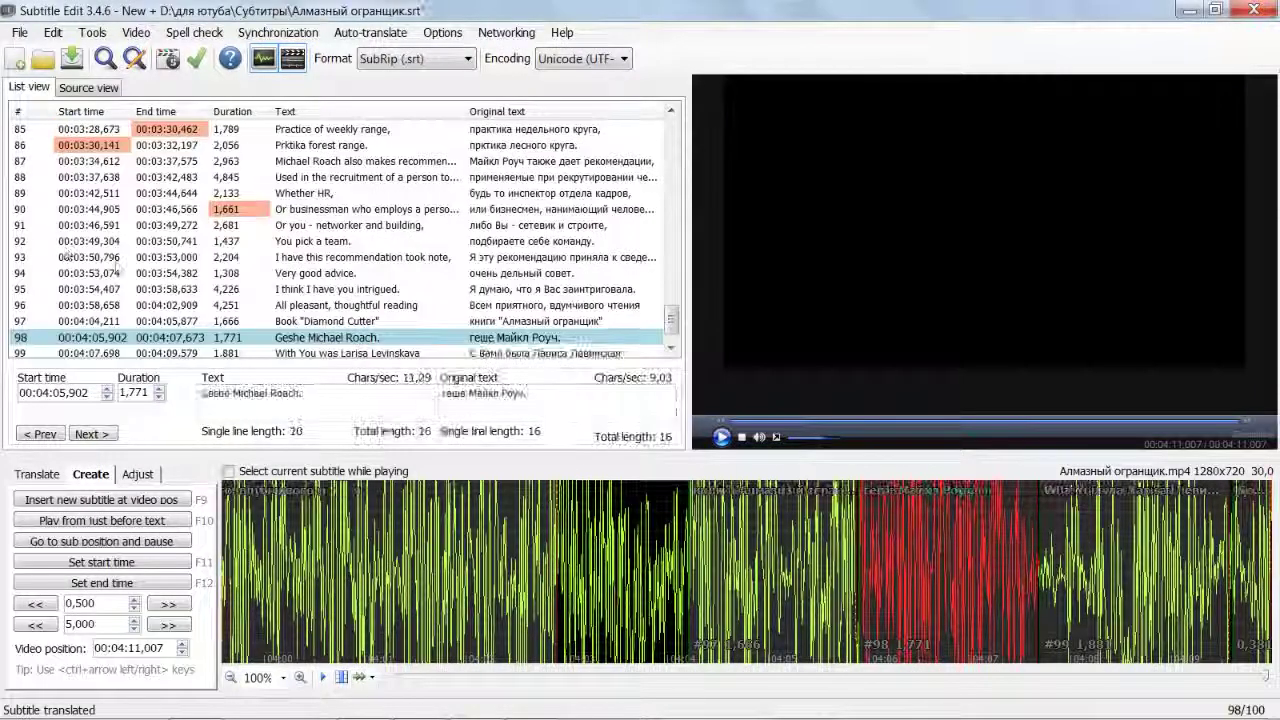
- Change the English text of the first subtitle to "Hello and welcome!"
drag(672, 318, 672, 128)
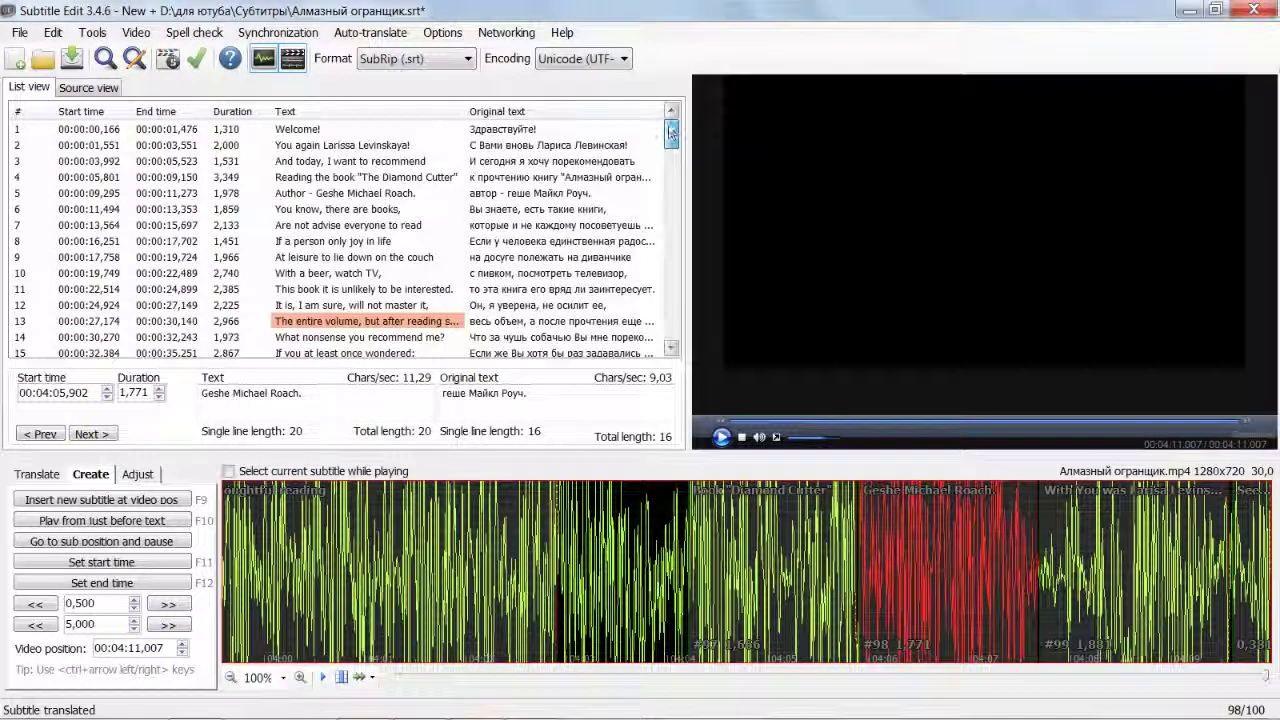
click(285, 130)
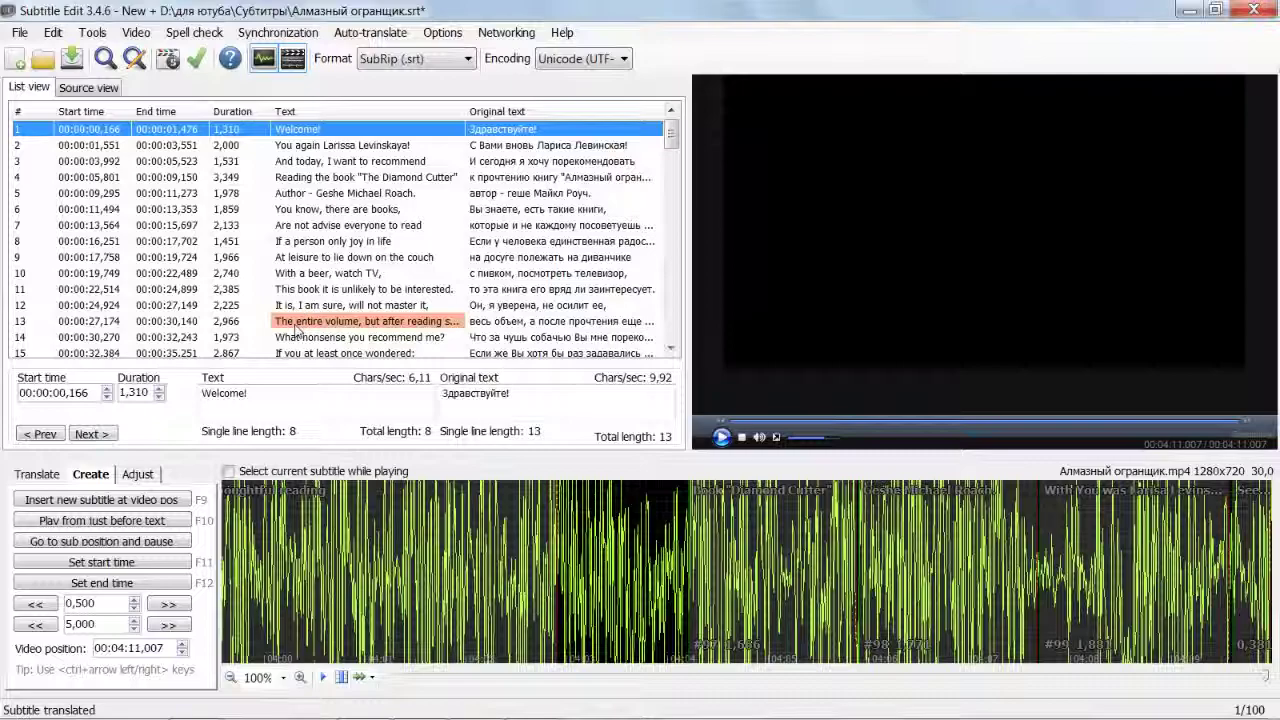
click(208, 392)
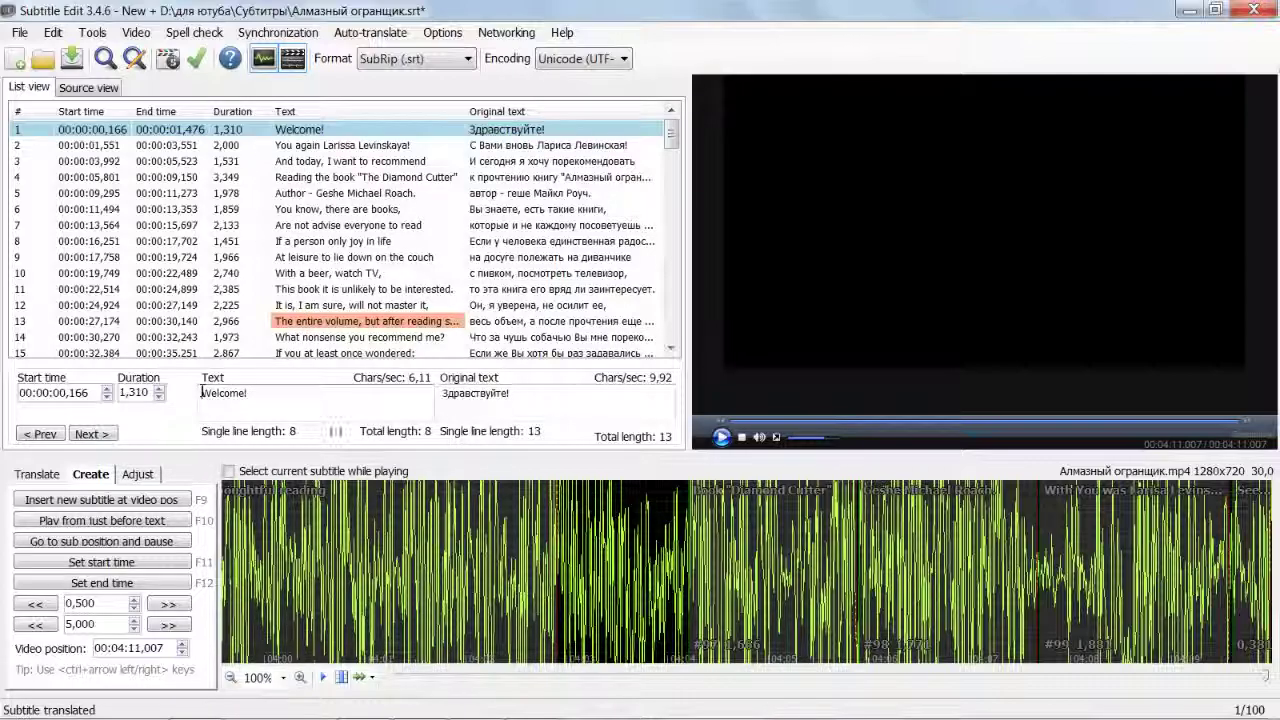
text(Hell)
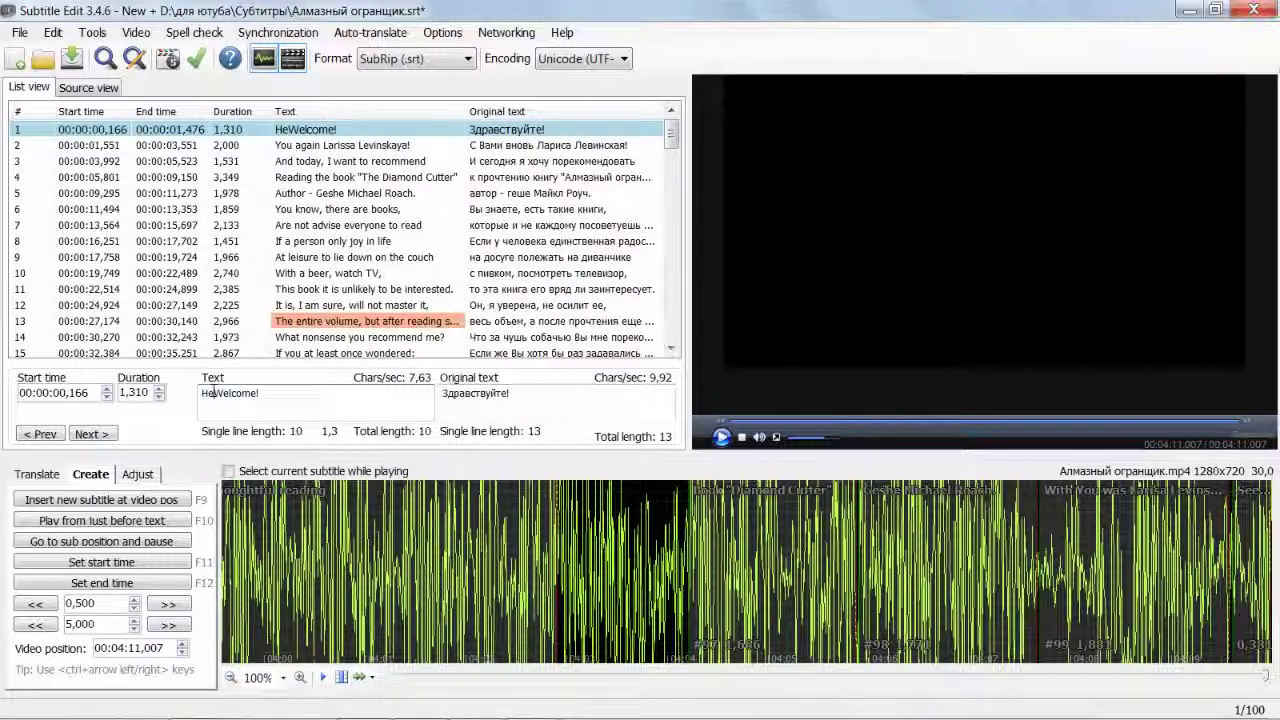
text(o and)
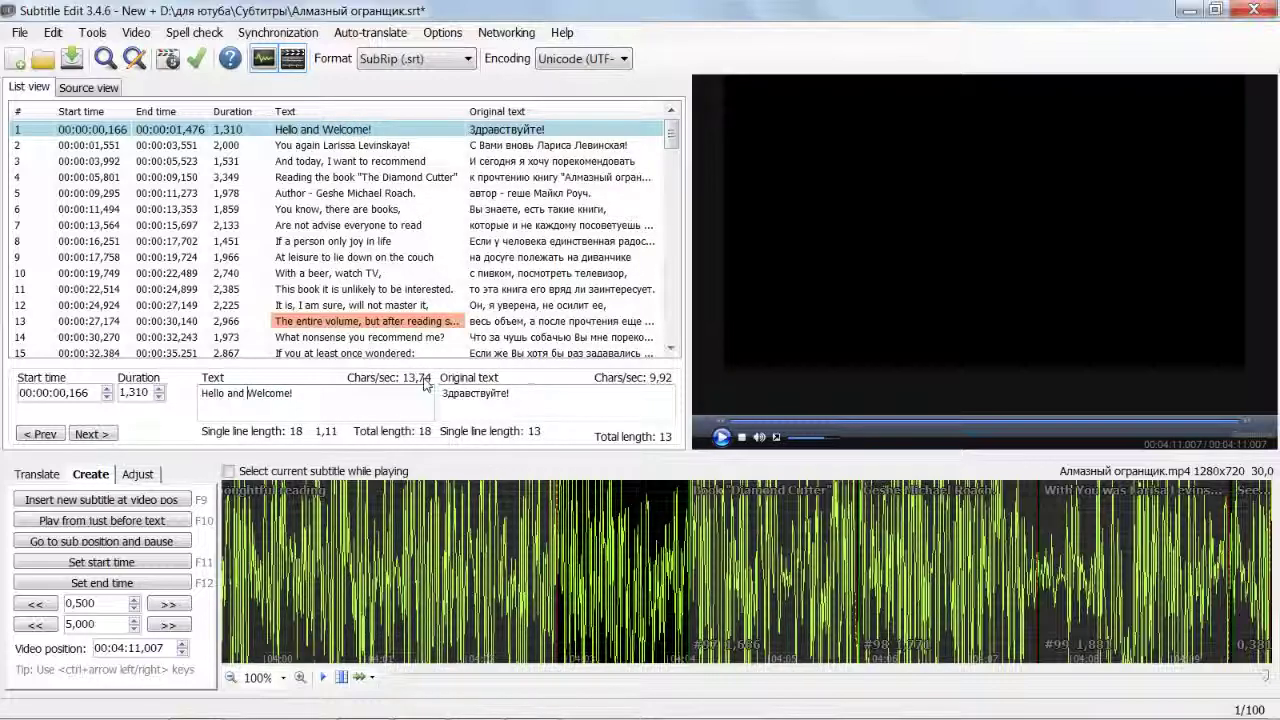
key(Delete)
text(w)
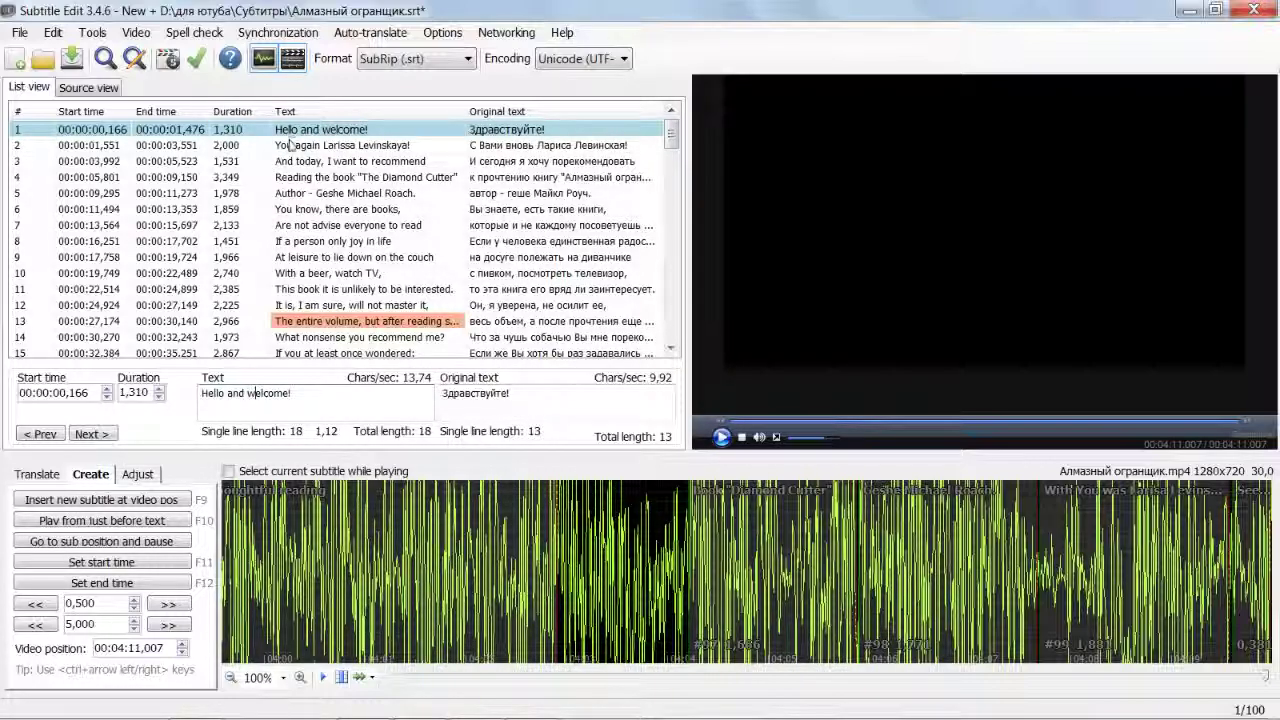
- Make the first letter of the fourth English subtitle lowercase so it reads: reading the book "The Diamond Cutter"
click(290, 145)
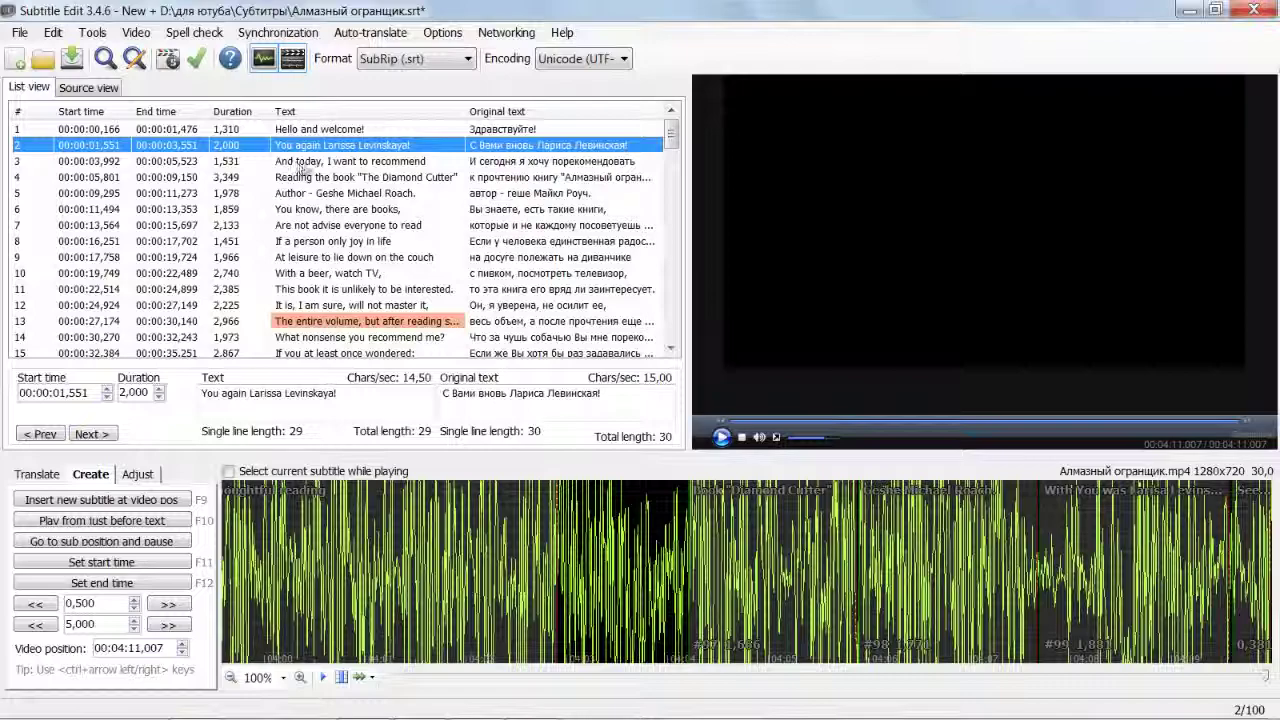
click(303, 177)
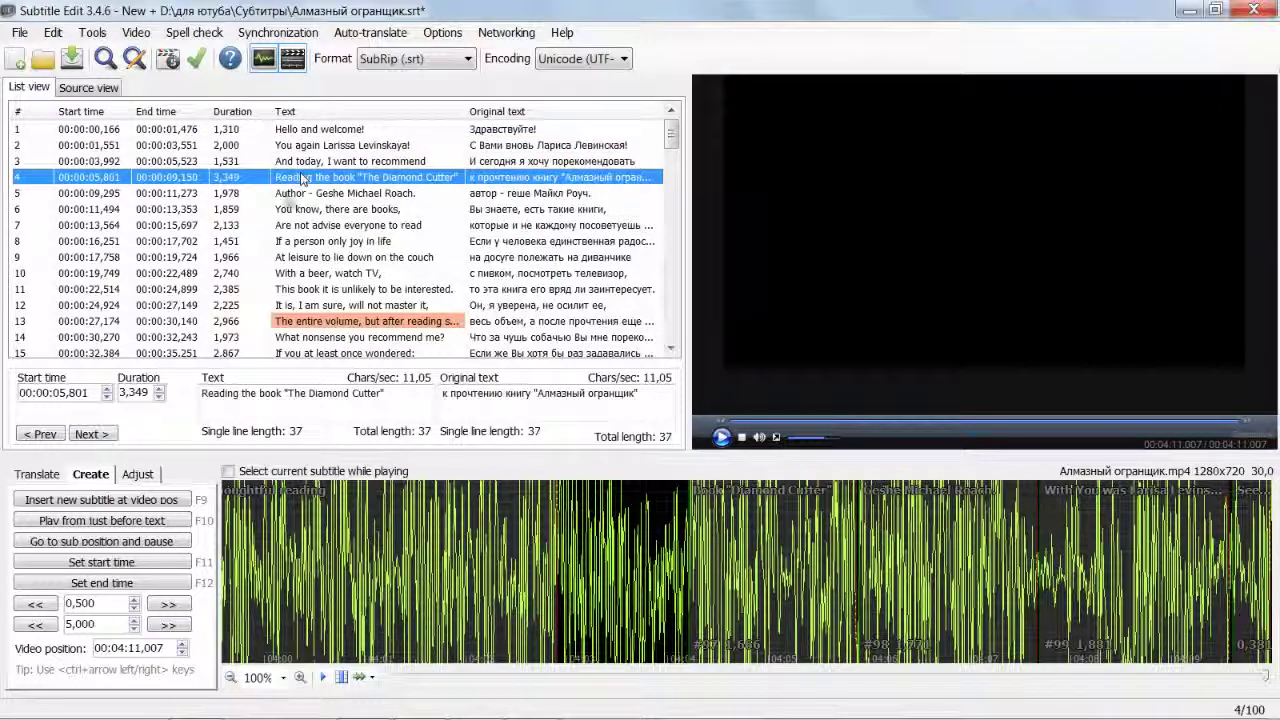
click(210, 400)
key(BackSpace)
text(r)
click(297, 195)
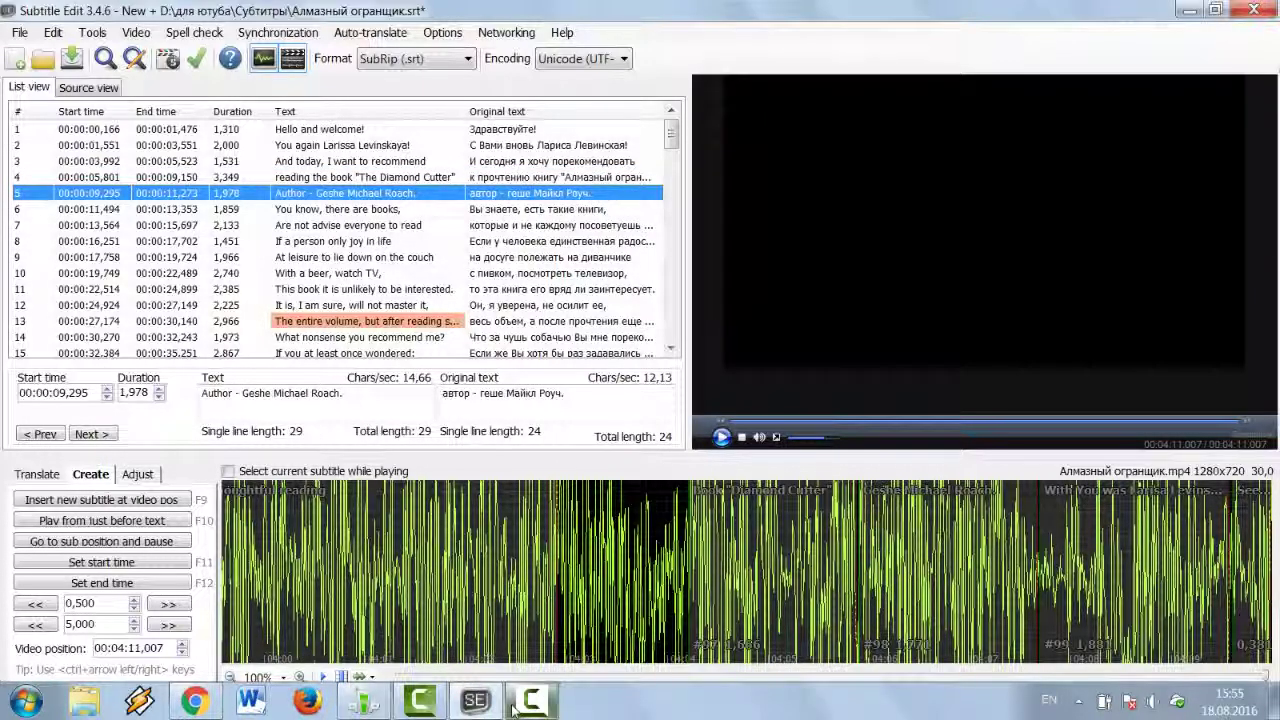
click(530, 700)
click(1215, 647)
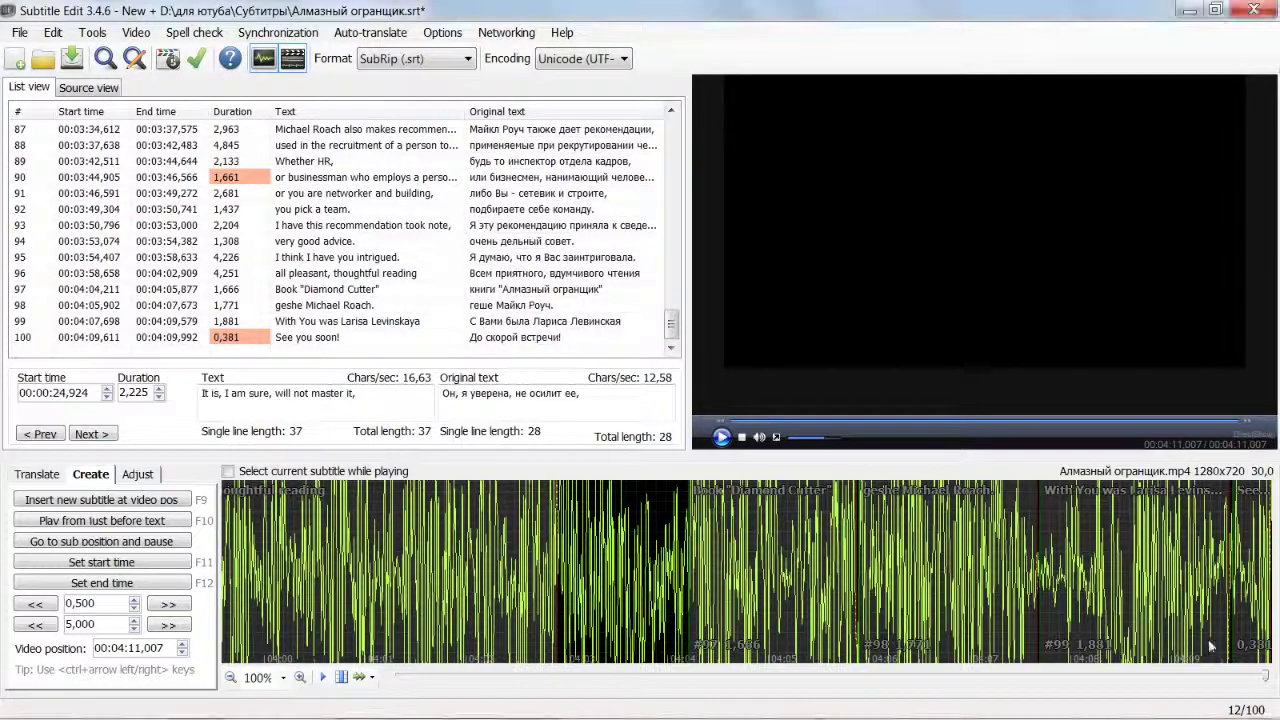
- Save the English subtitles as the SubRip file Алмазный огранщик.en_US.srt in the Субтитры folder
click(20, 40)
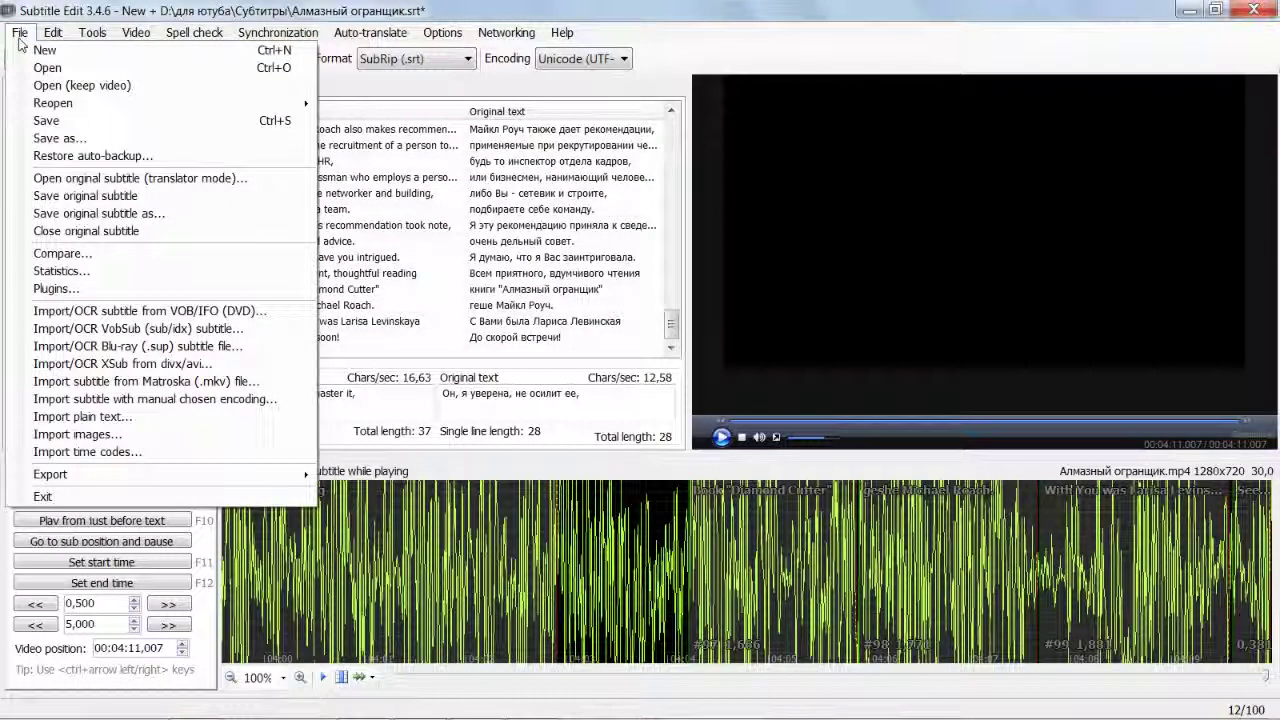
click(66, 138)
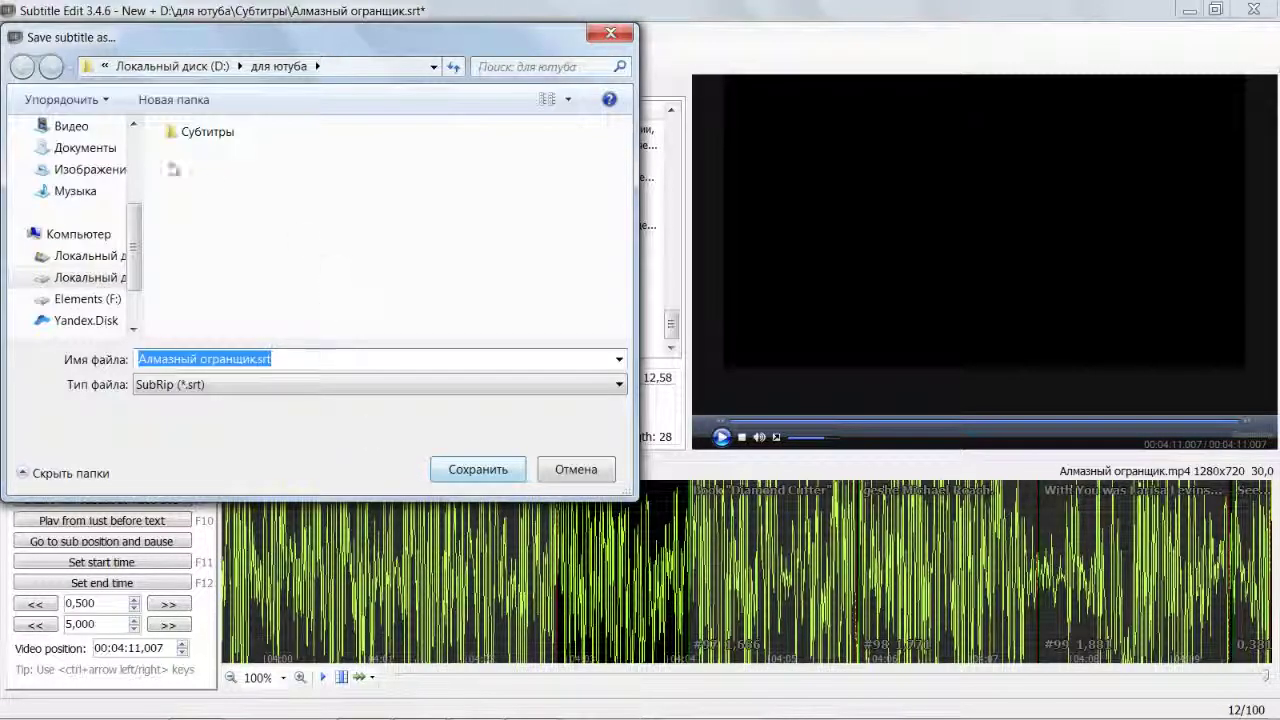
double_click(186, 134)
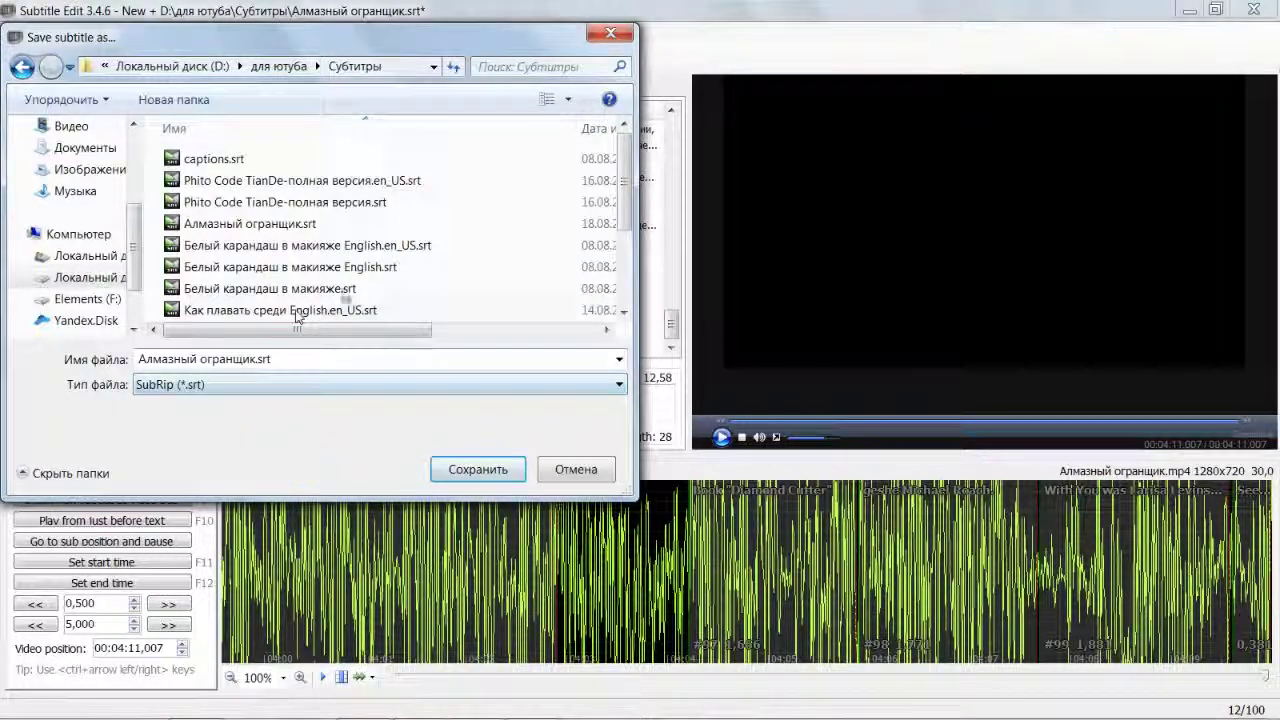
click(258, 359)
click(256, 361)
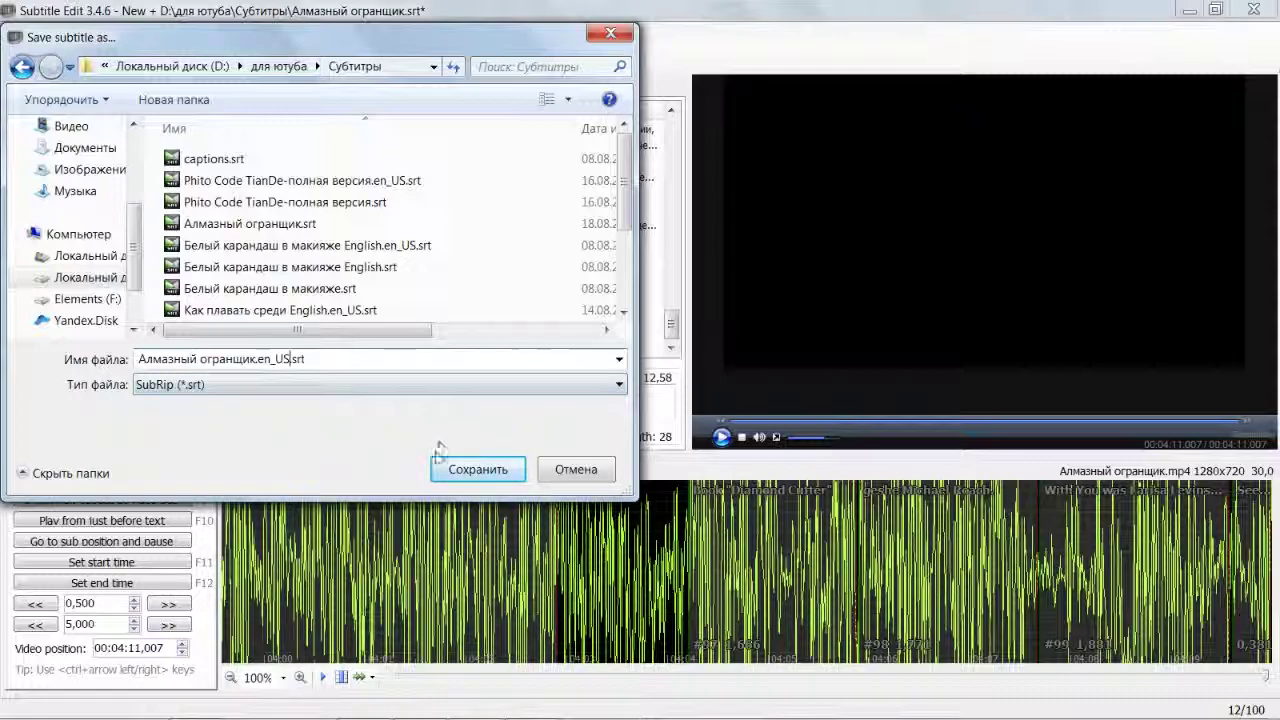
click(447, 472)
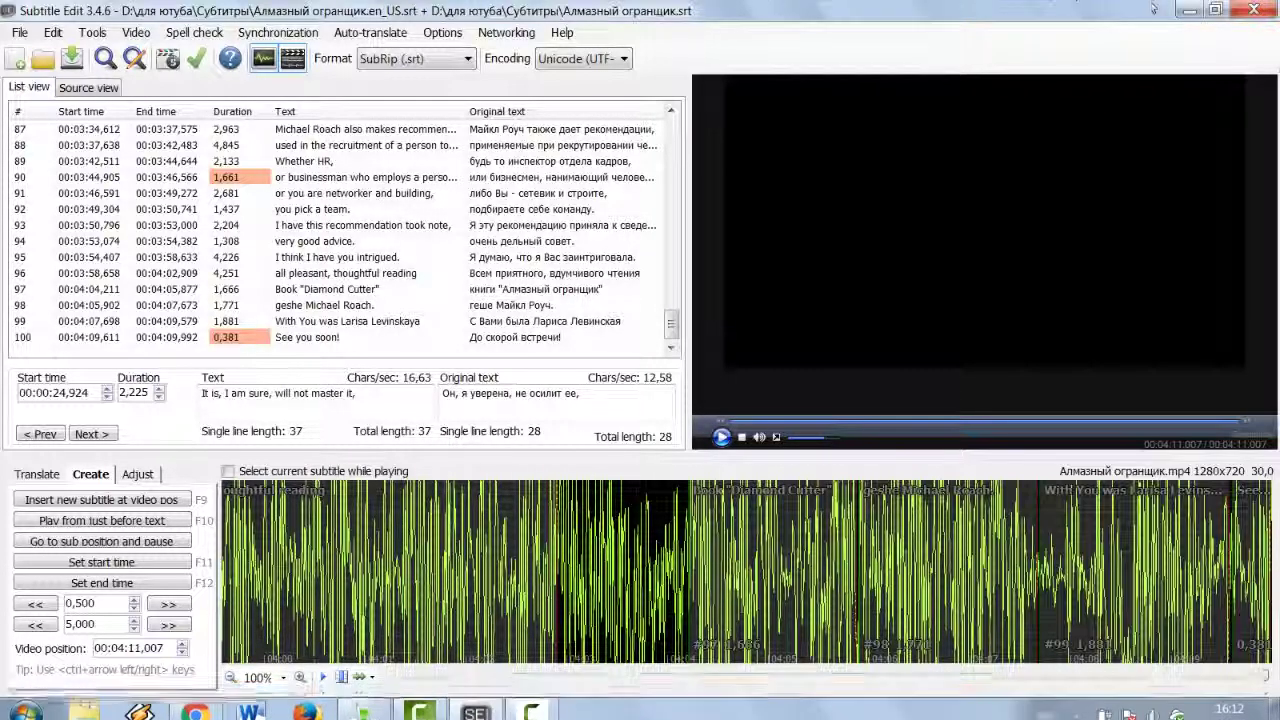
- Switch to YouTube in the browser, review the video's English title and description translation, and save the video changes
click(1188, 10)
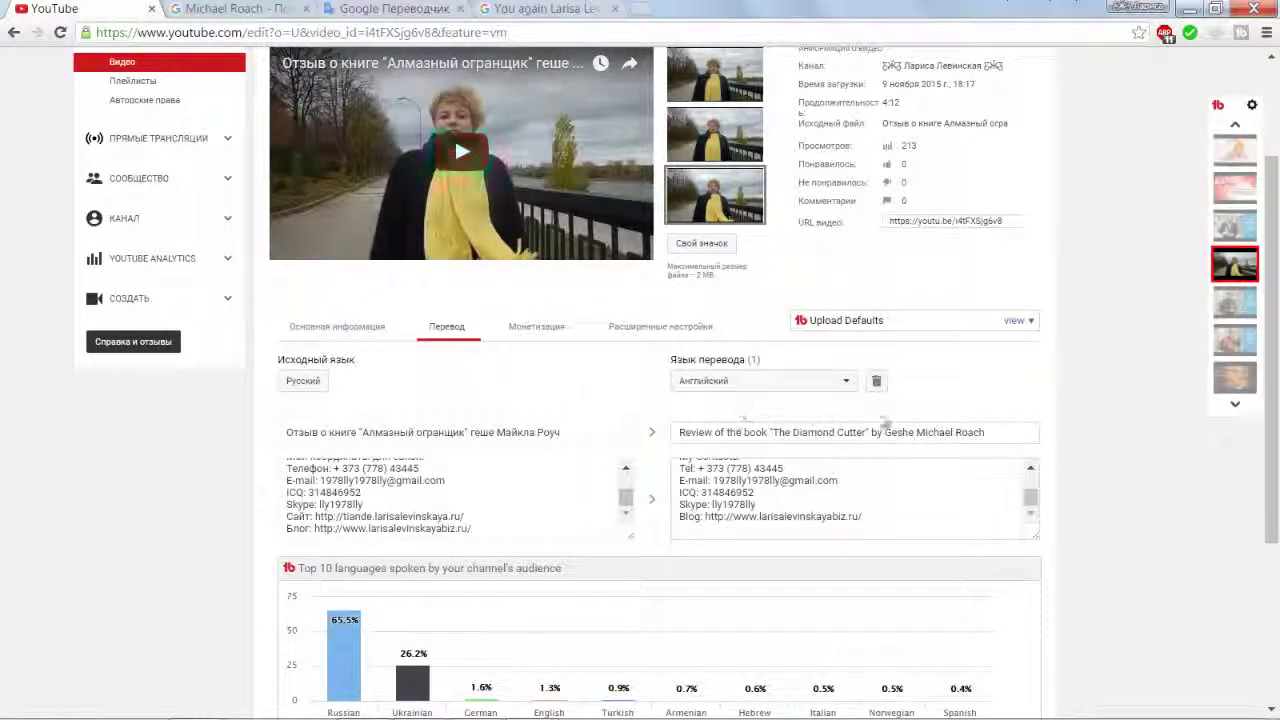
scroll(882, 420, up, 3)
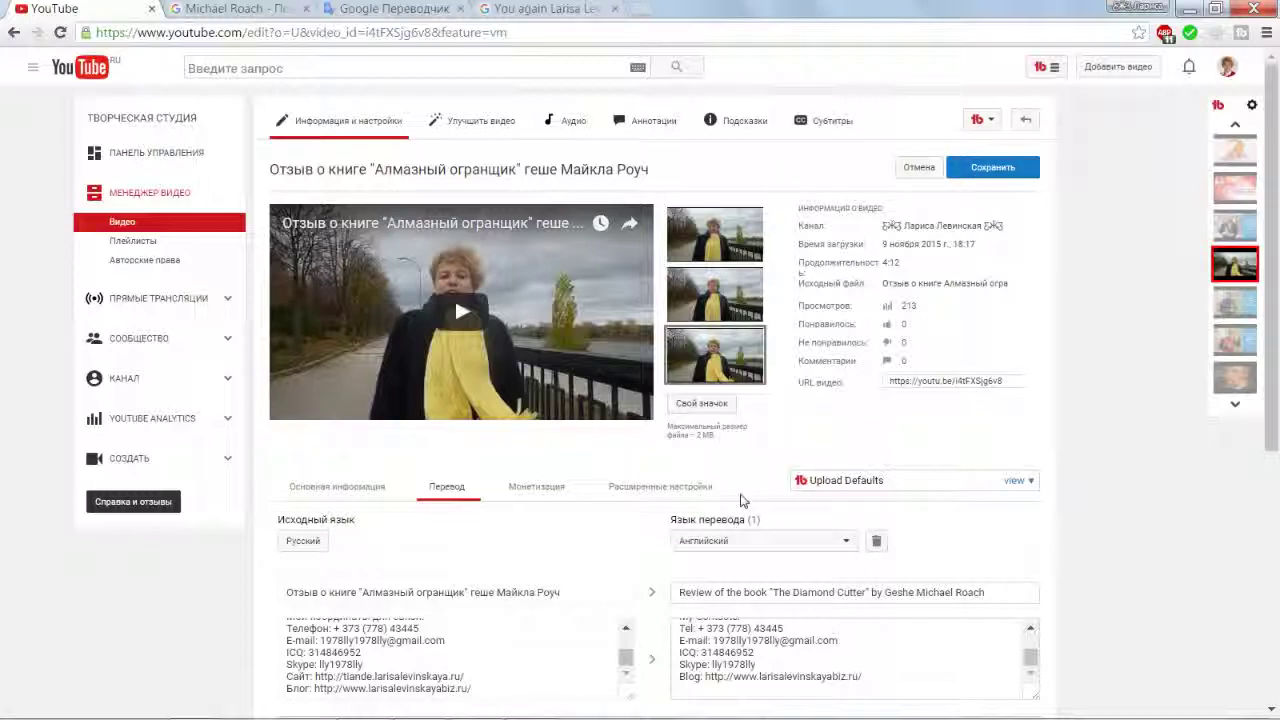
scroll(742, 500, down, 1)
scroll(812, 598, up, 5)
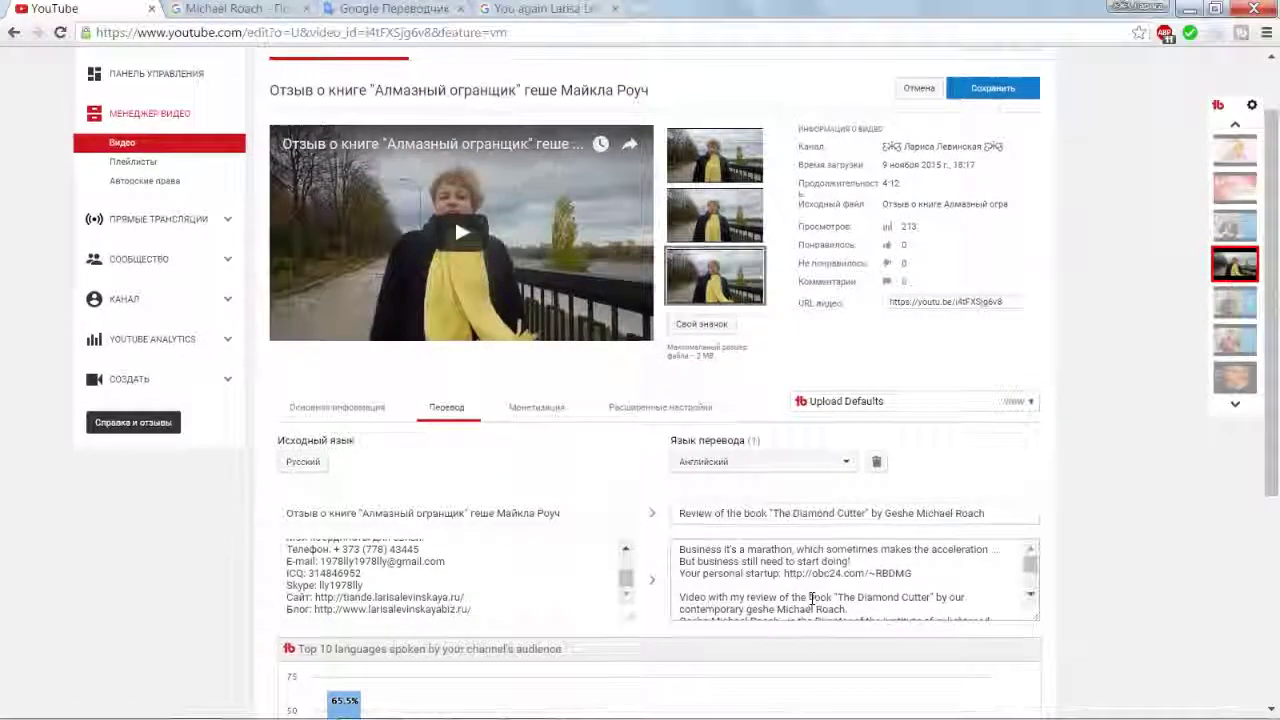
scroll(812, 598, up, 1)
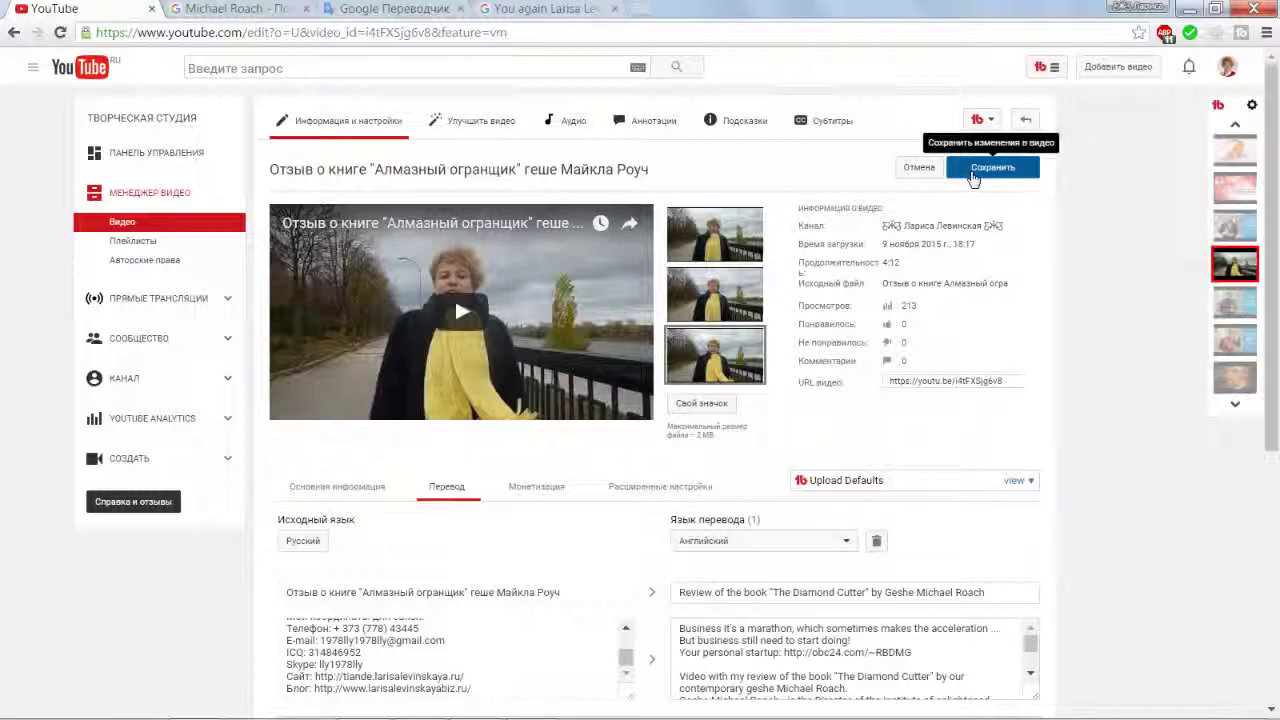
click(973, 177)
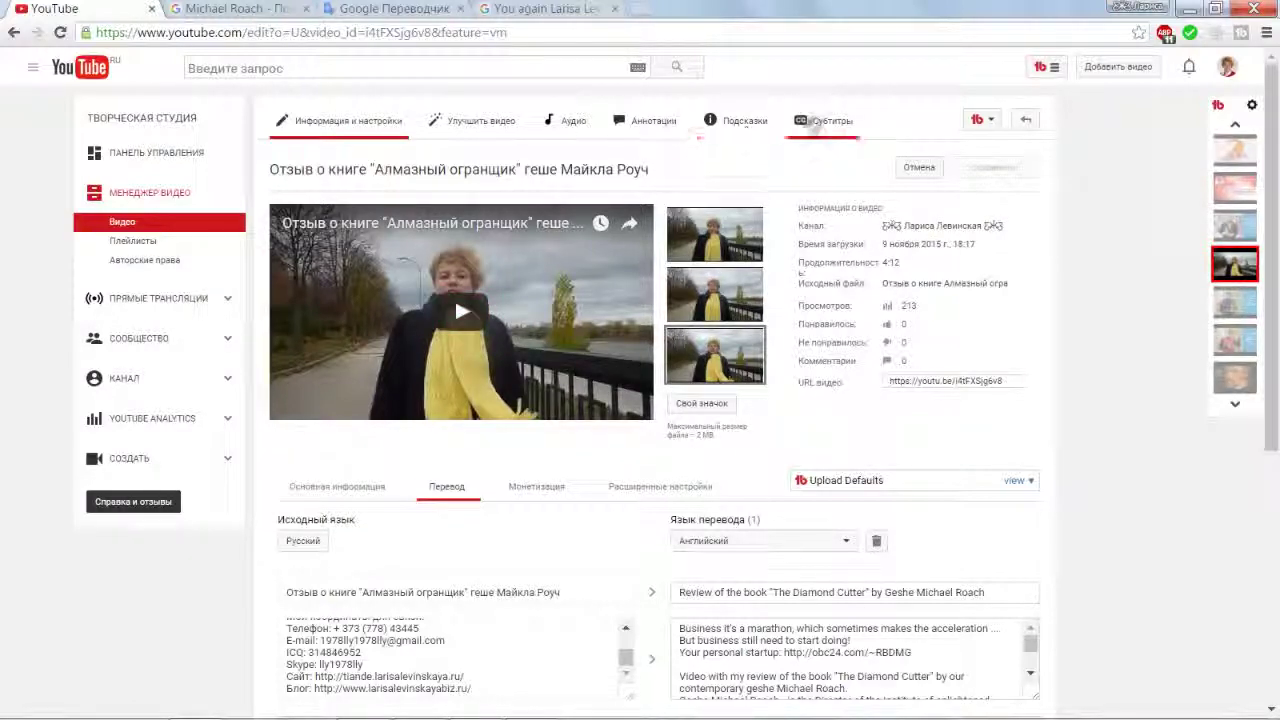
- Open the video's subtitles page, pause the preview and start adding new subtitles in Russian by file upload
click(822, 128)
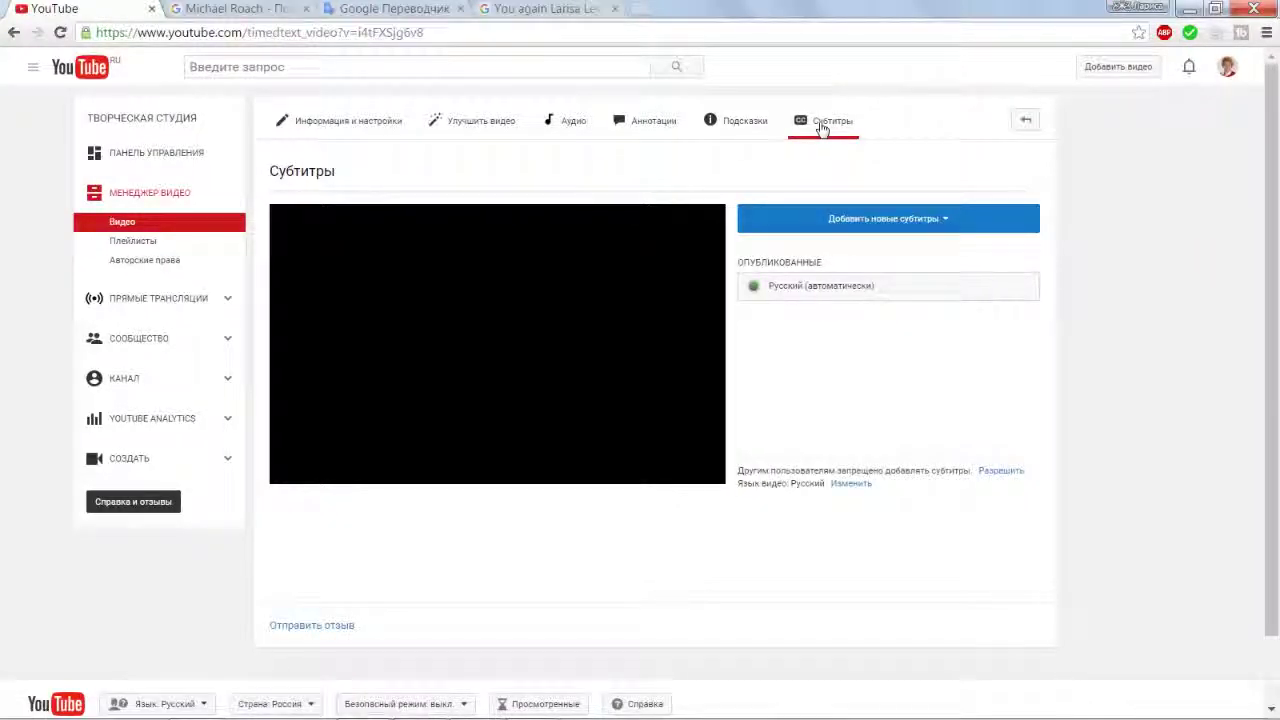
click(853, 222)
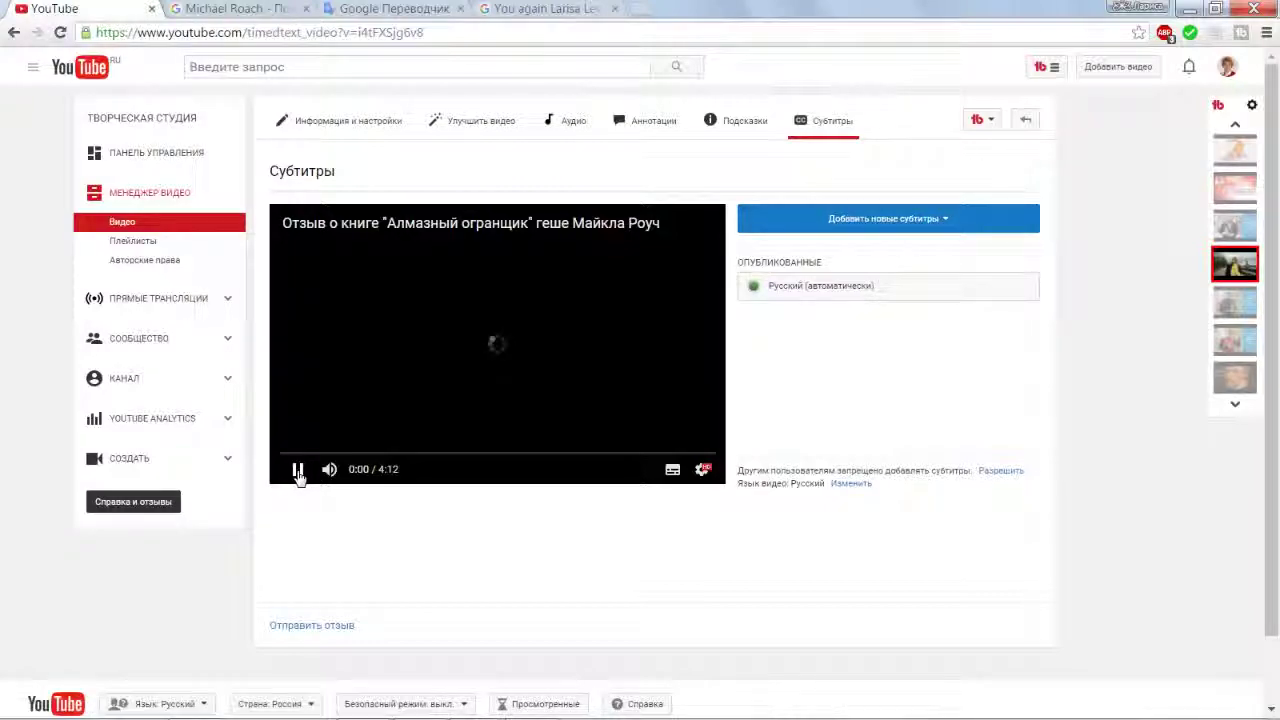
click(297, 472)
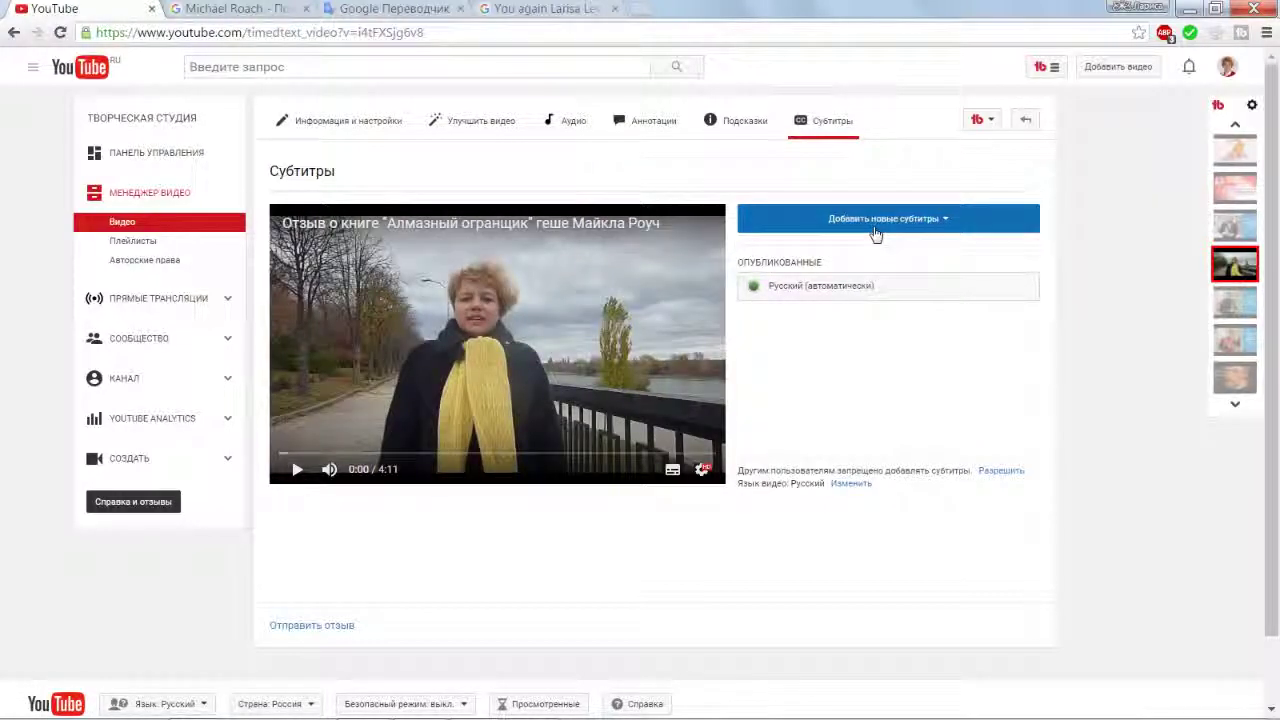
click(876, 222)
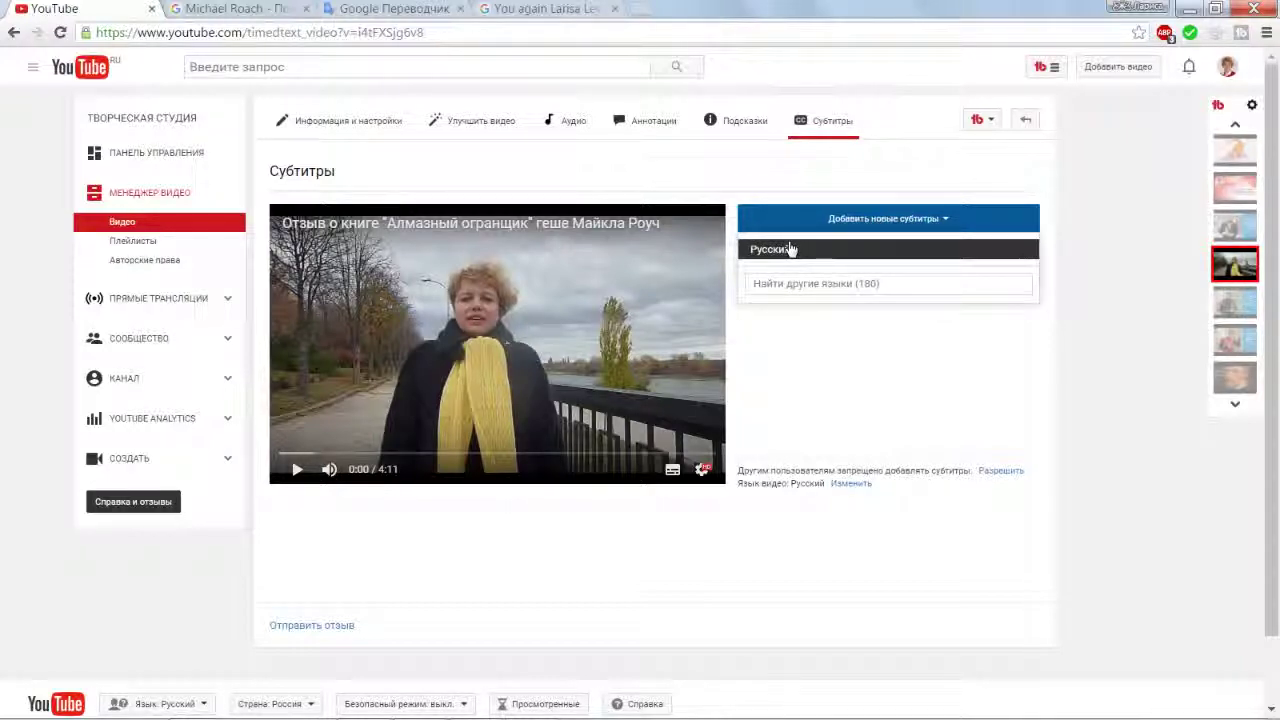
click(790, 249)
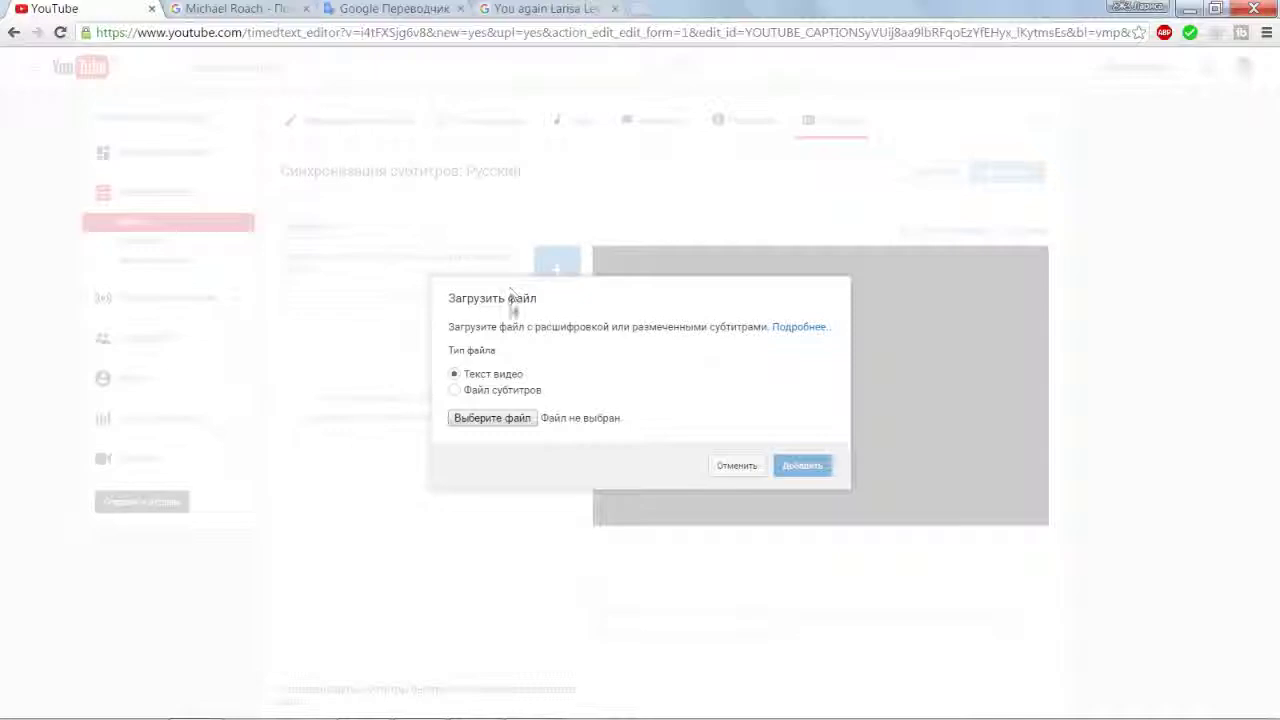
- Upload Алмазный огранщик.srt from the Субтитры folder as a subtitle file for the Russian subtitles
click(455, 390)
click(475, 420)
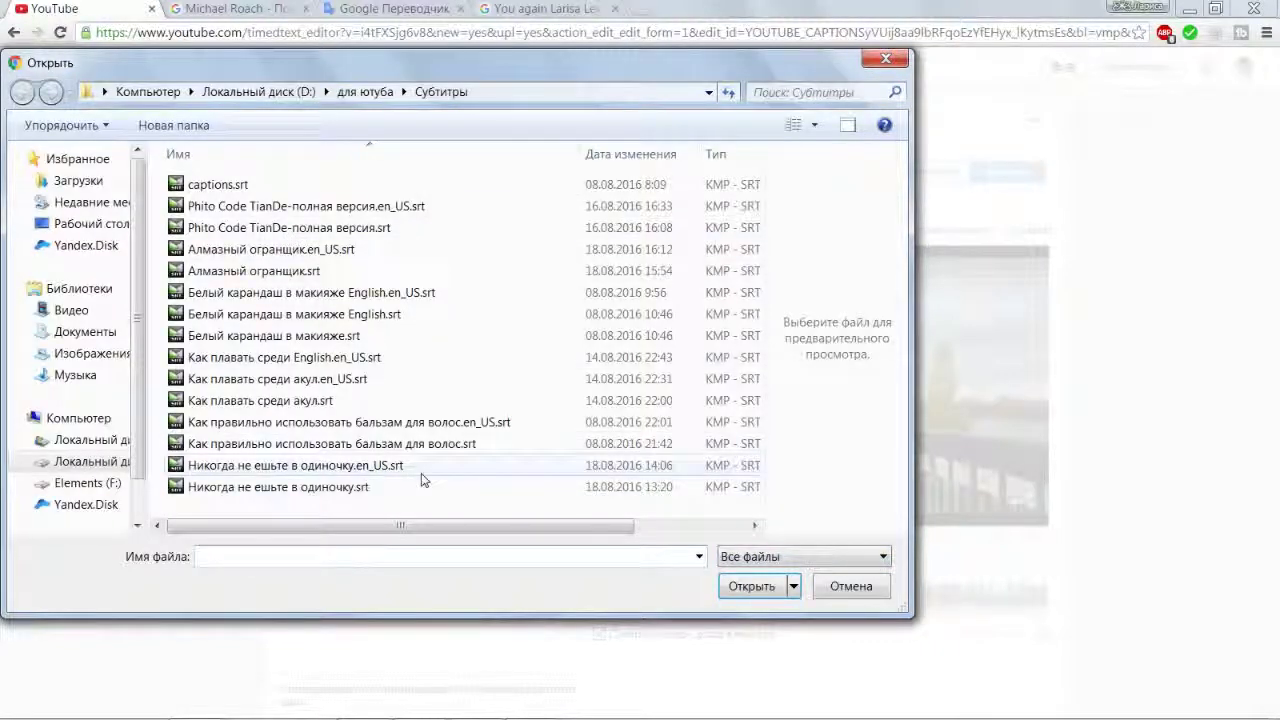
click(300, 272)
click(743, 588)
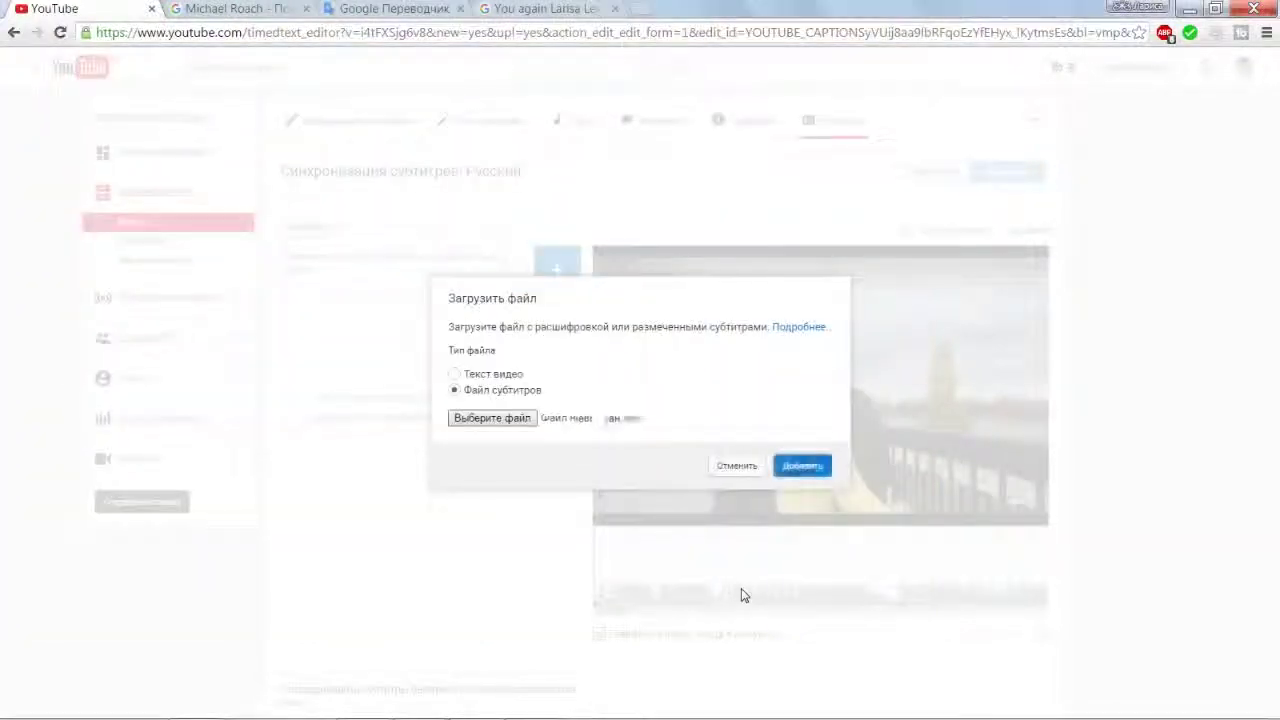
click(800, 467)
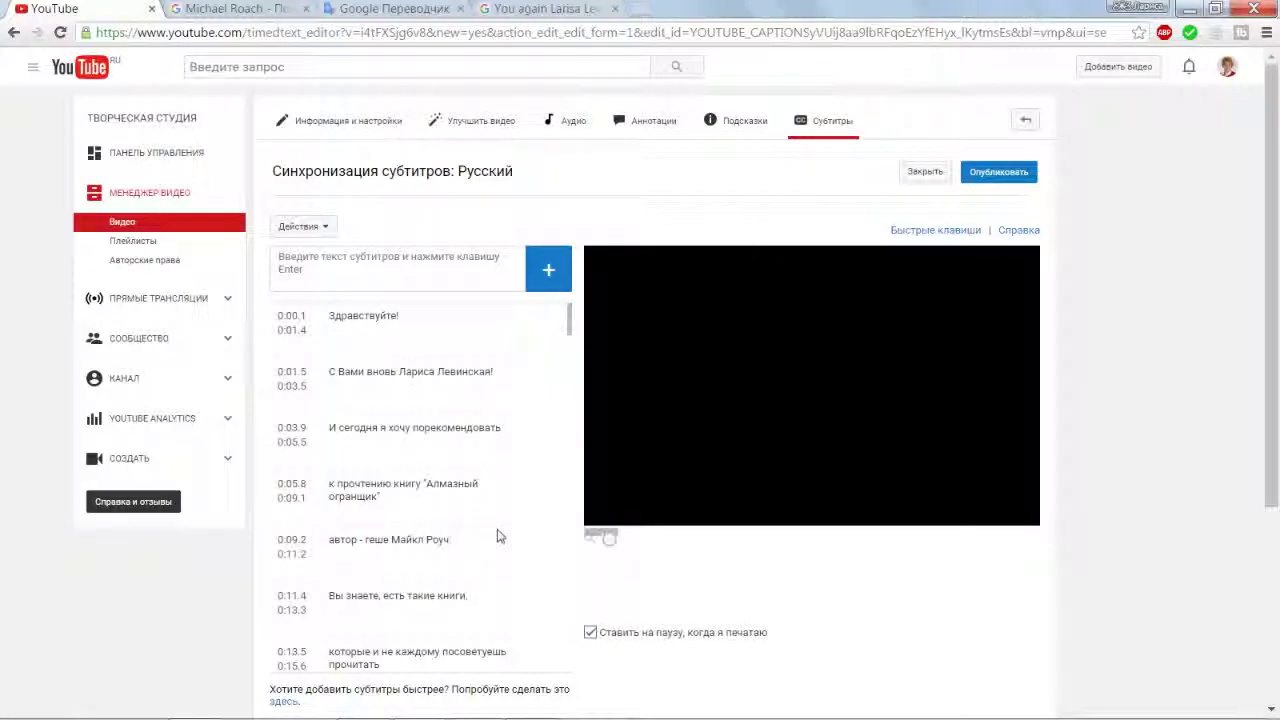
- Correct the Russian subtitle at 3:30.1 to read "практика лесного круга." and publish the Russian subtitles
scroll(497, 542, down, 5)
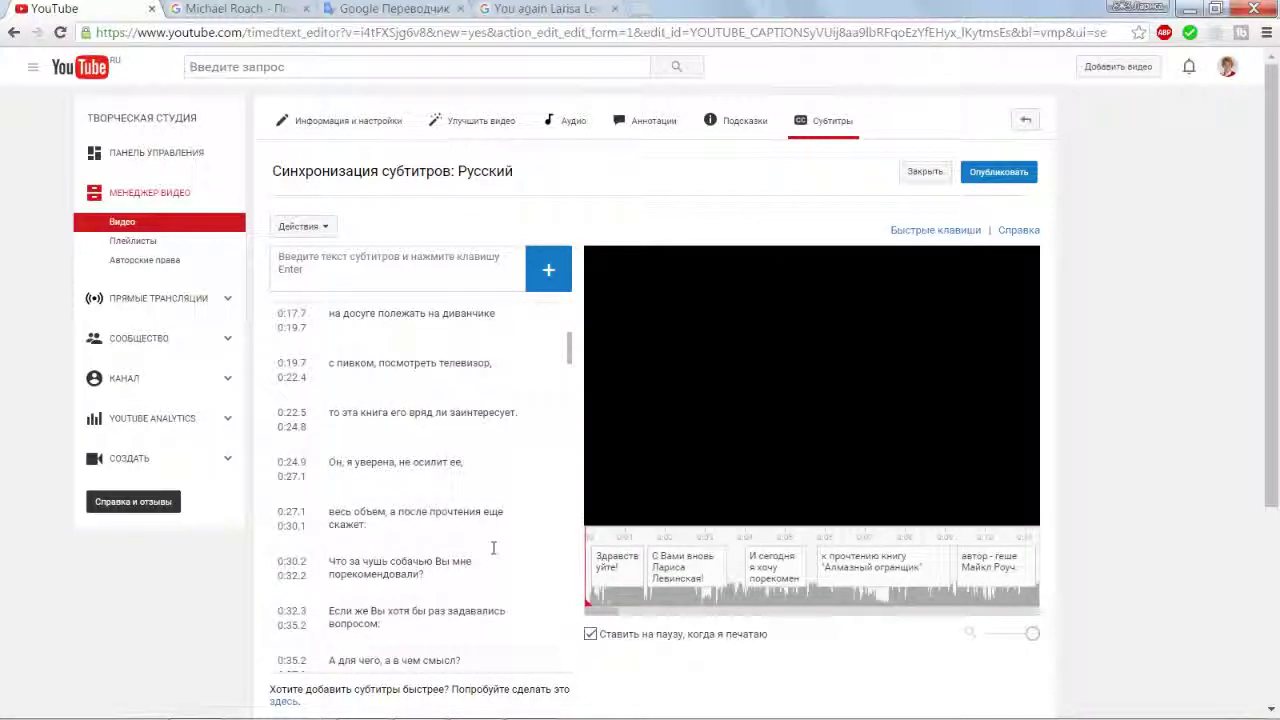
scroll(491, 548, down, 15)
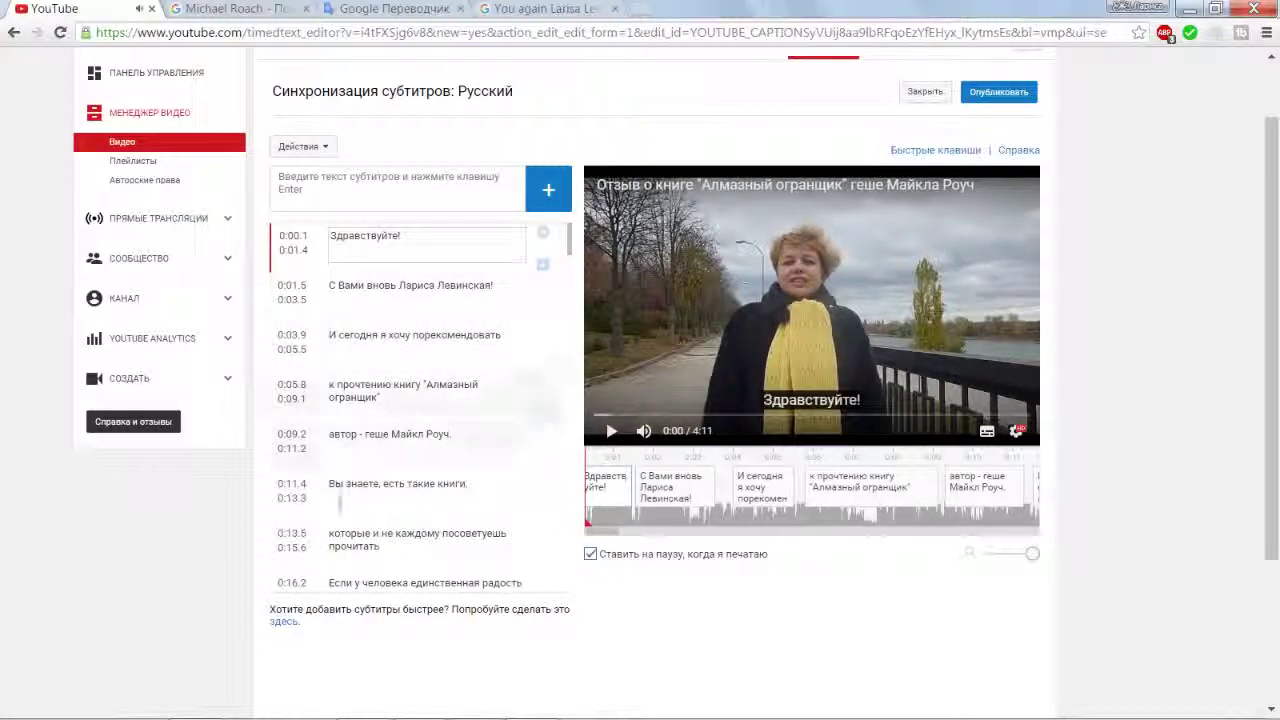
scroll(347, 490, down, 4)
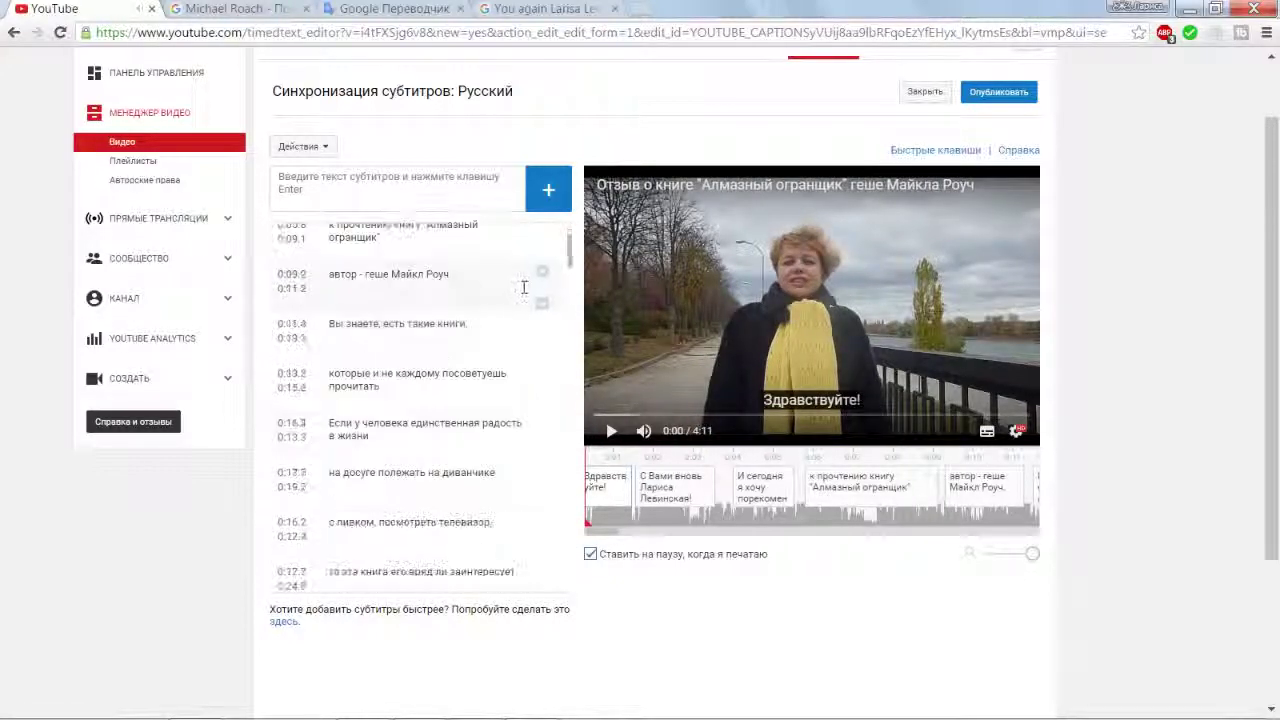
scroll(446, 400, down, 10)
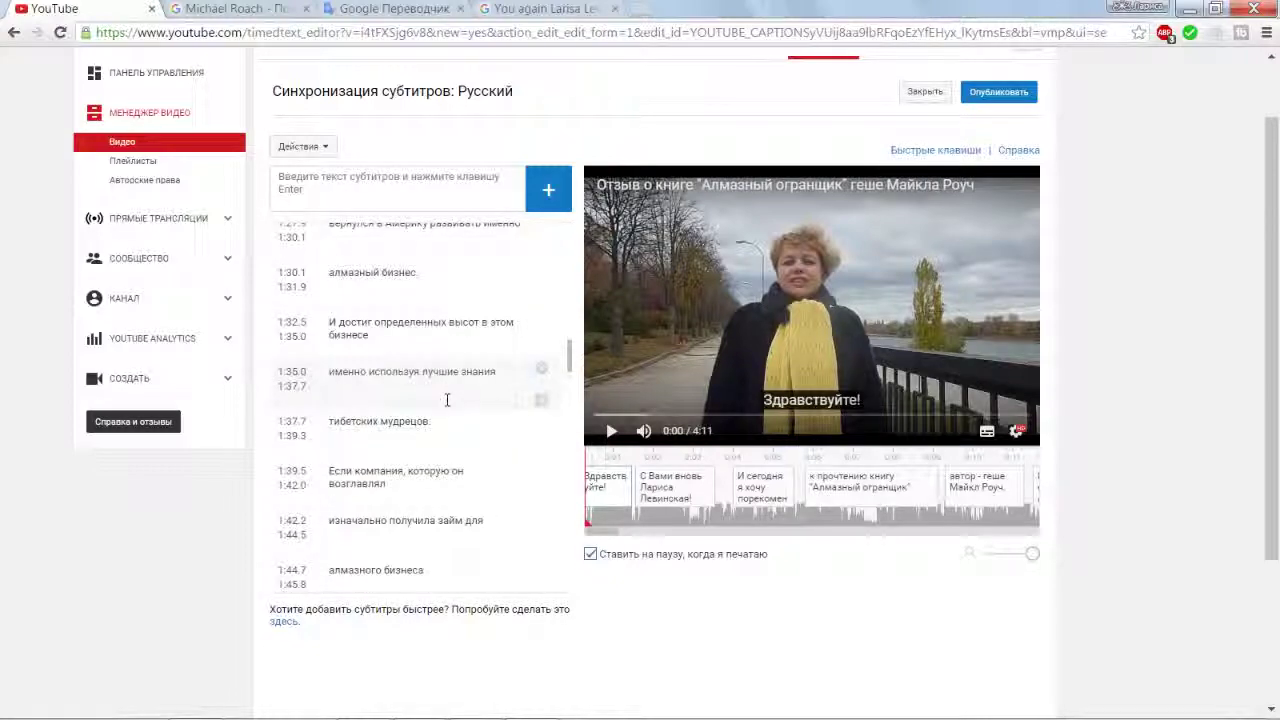
scroll(446, 400, down, 10)
click(356, 496)
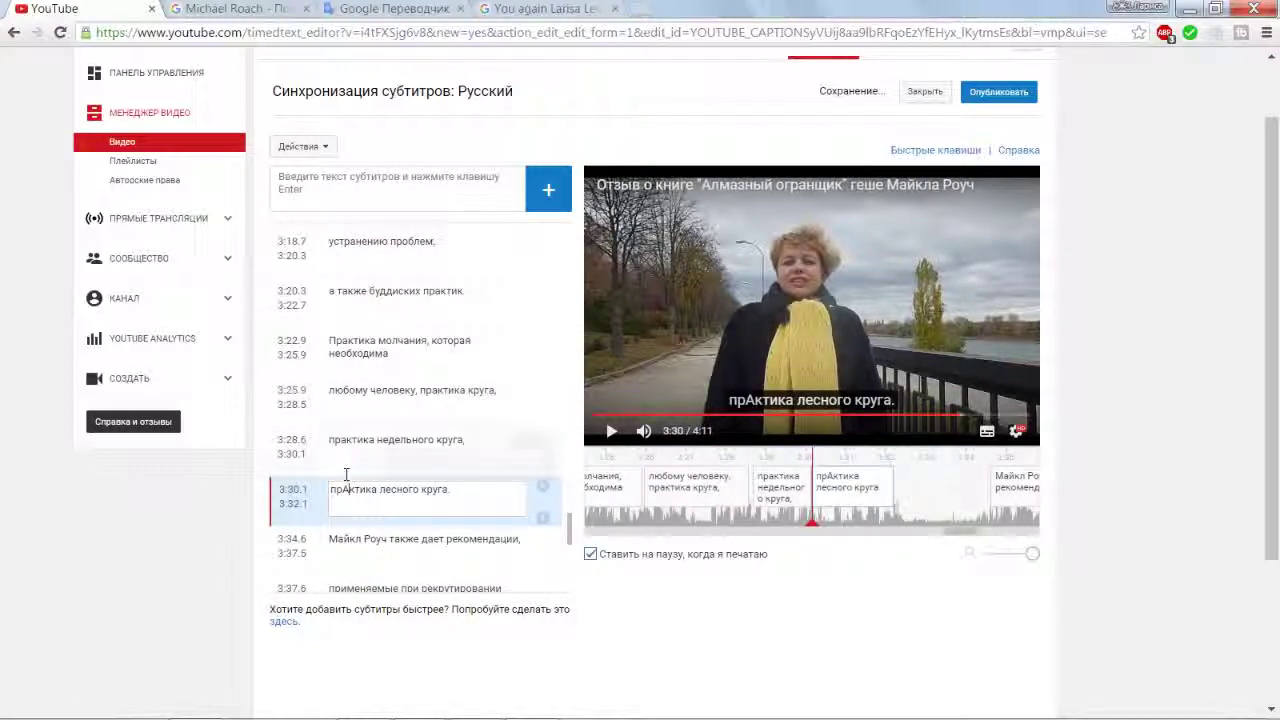
key(BackSpace)
text(а)
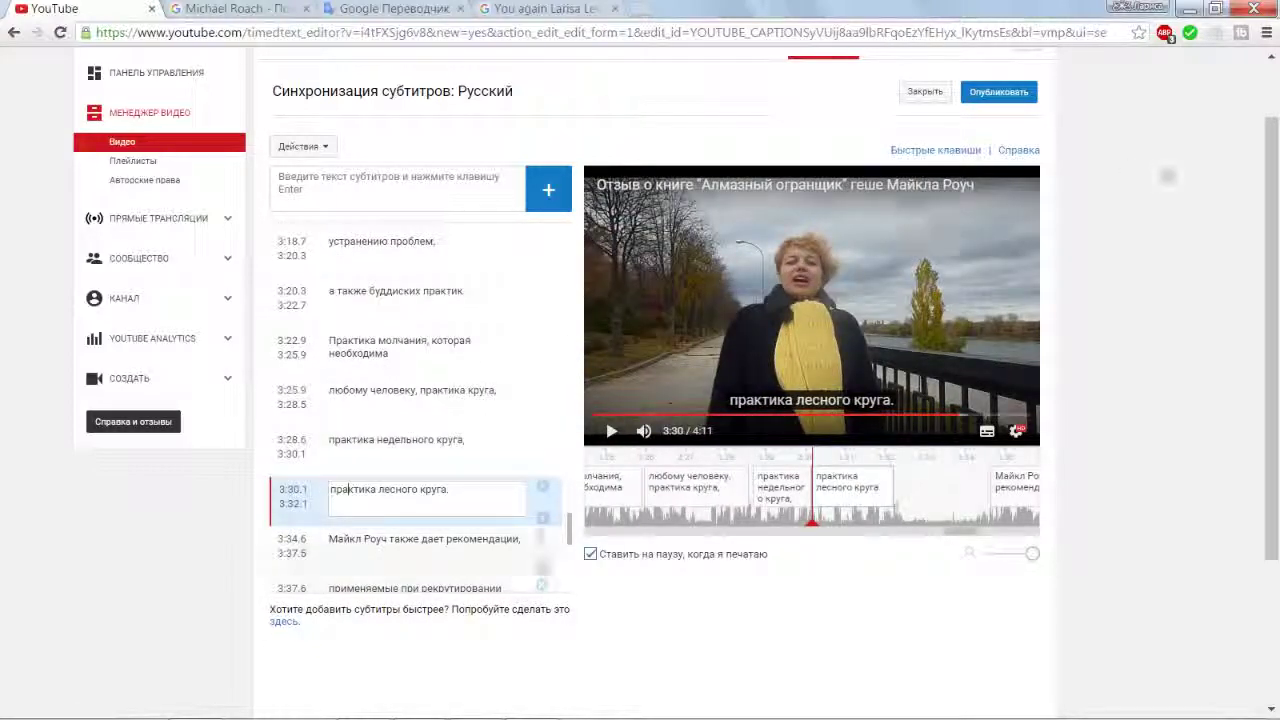
click(1008, 93)
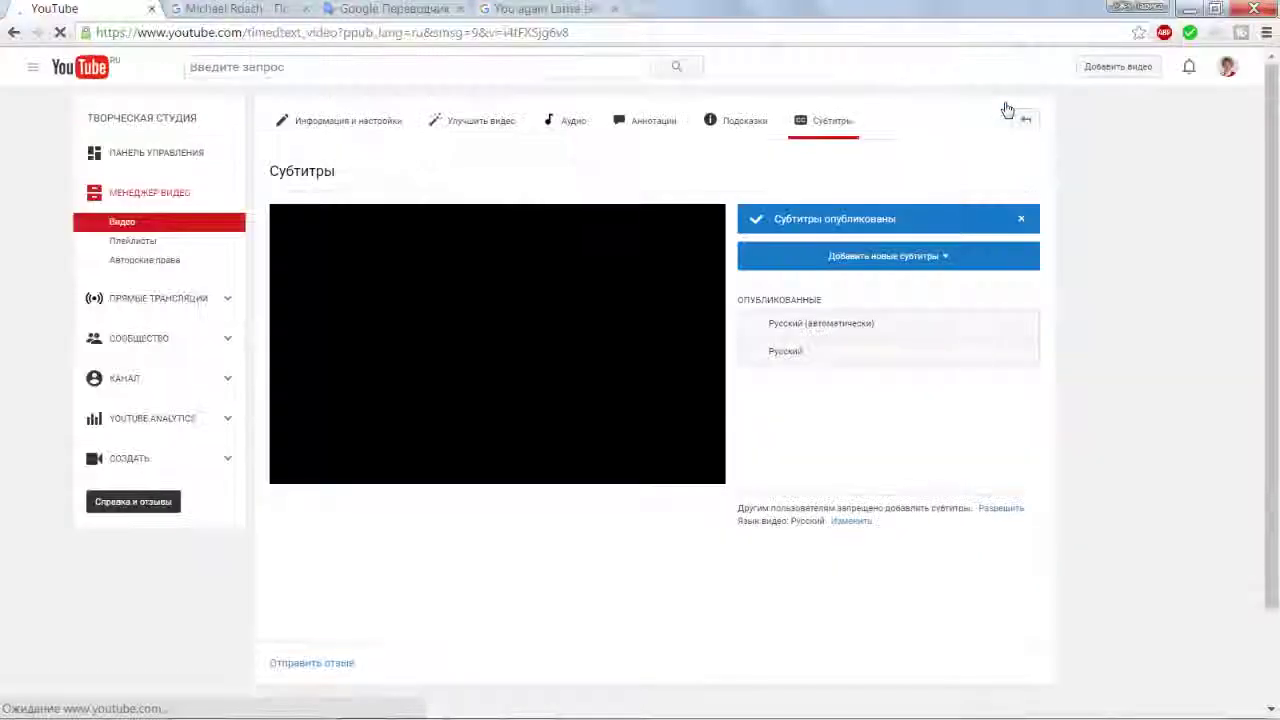
- Start adding new subtitles to the video by searching the languages for "Анг" and choosing Английский
click(800, 354)
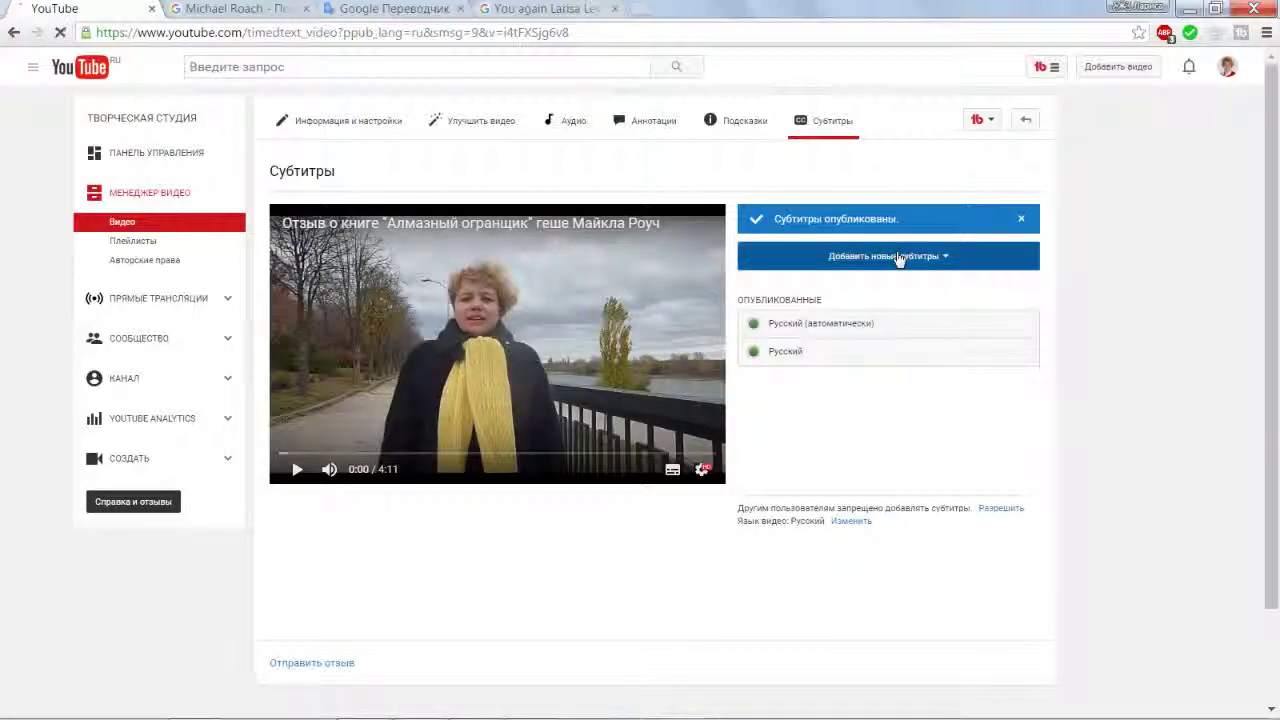
click(889, 264)
click(781, 321)
text(F)
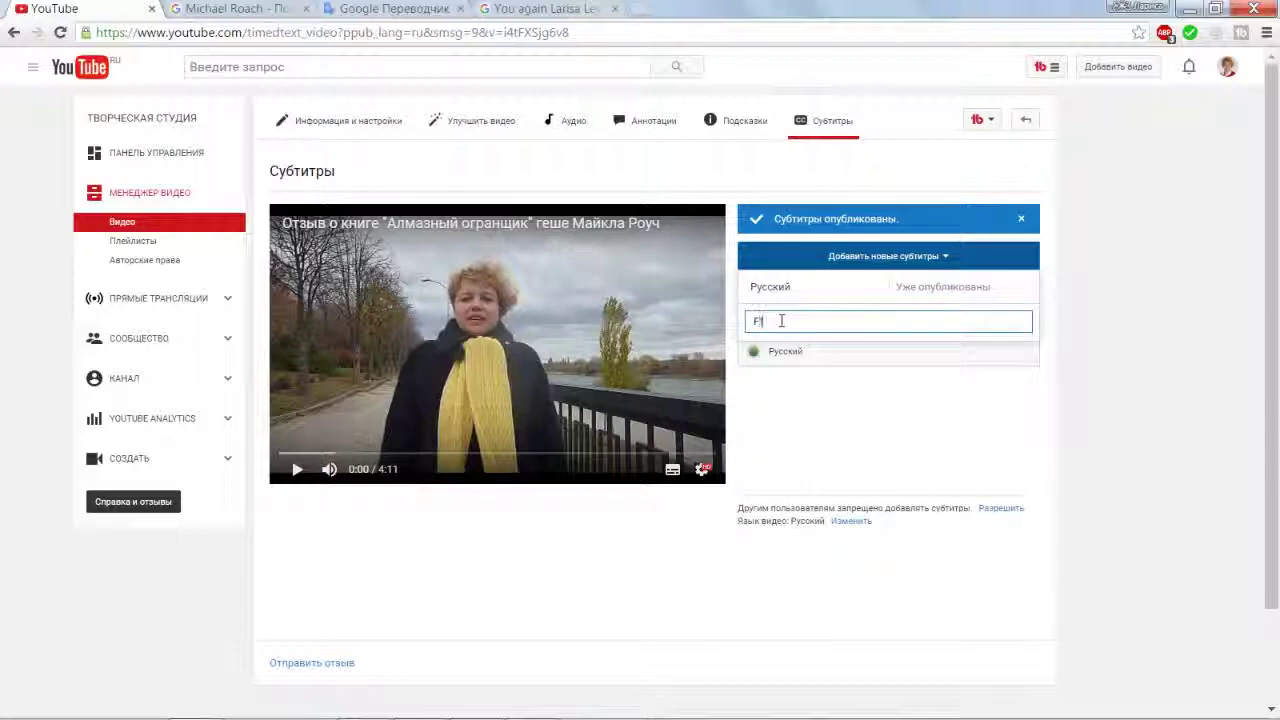
key(BackSpace)
key(BackSpace)
key(BackSpace)
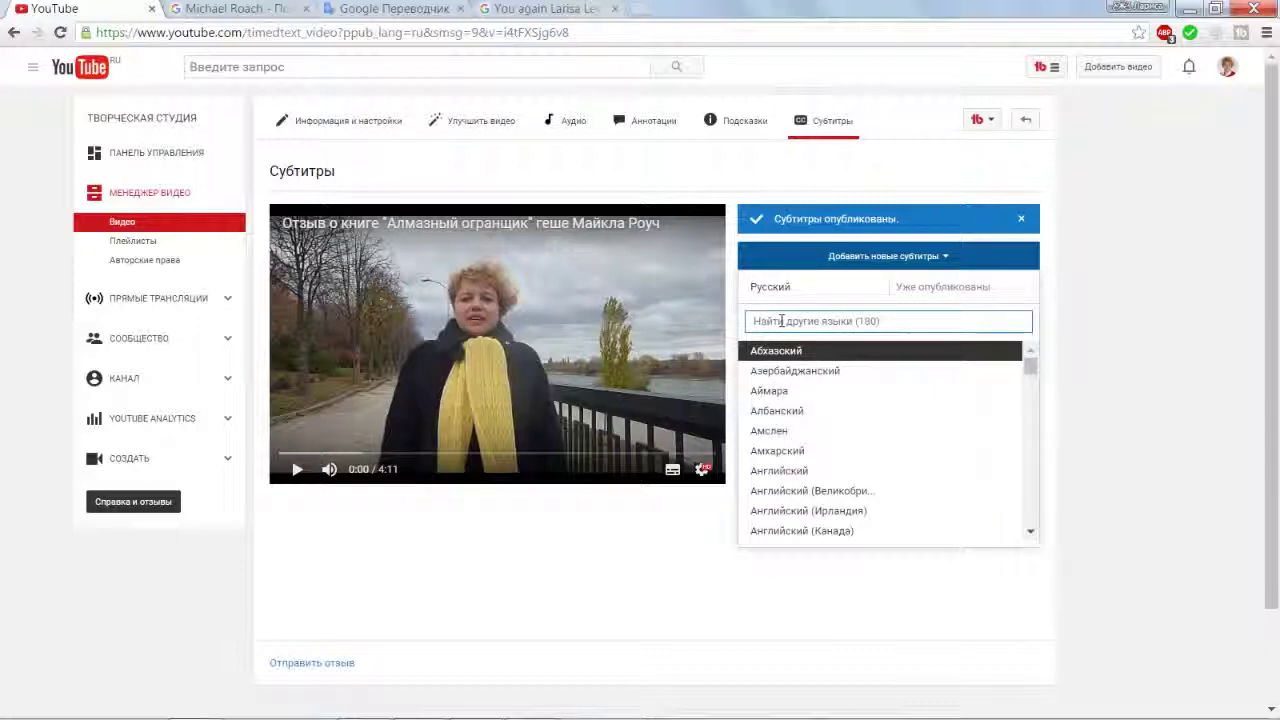
text(Анг)
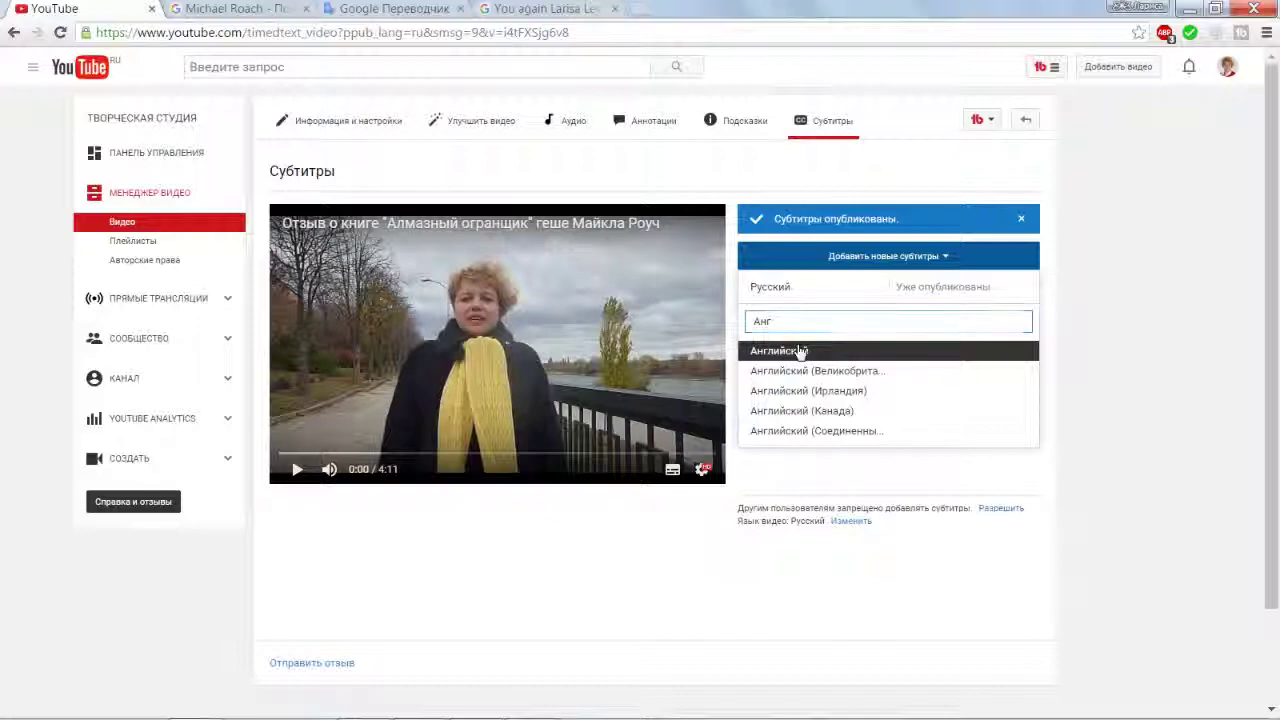
click(800, 352)
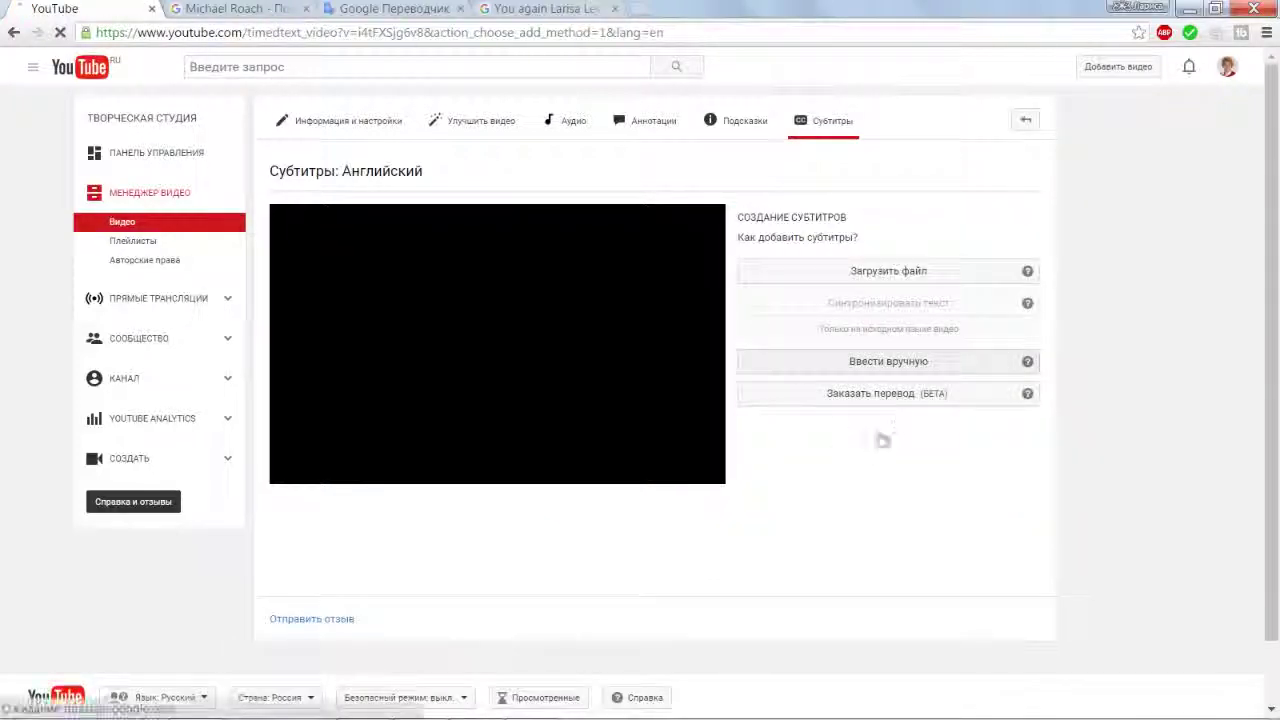
- Upload Алмазный огранщик.en_US.srt from the Субтитры folder as the English subtitle file and publish the English subtitles
click(893, 275)
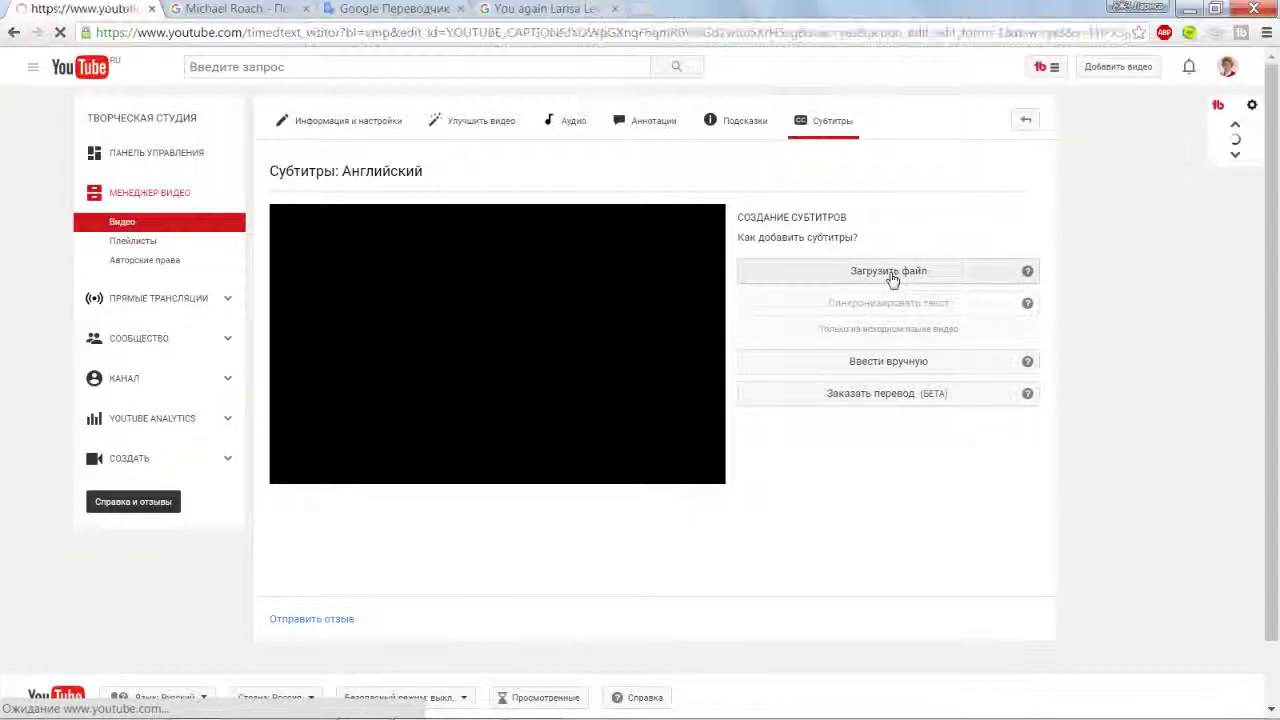
click(473, 420)
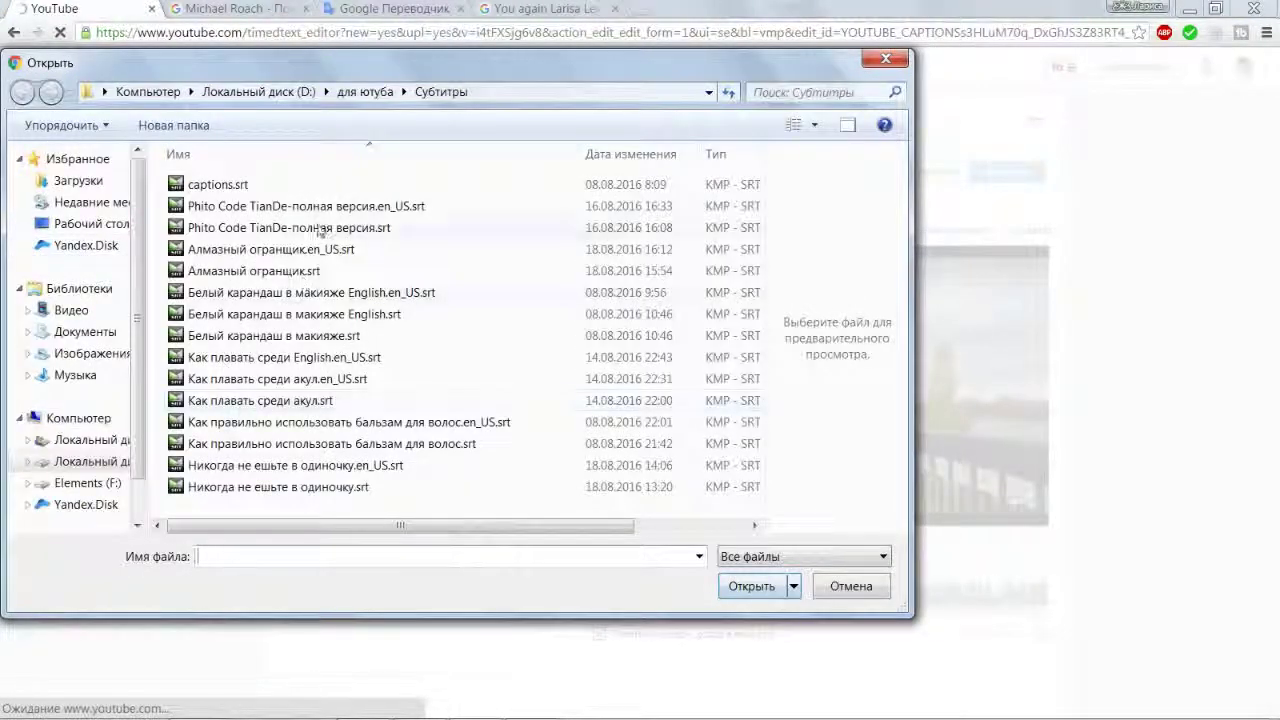
click(325, 250)
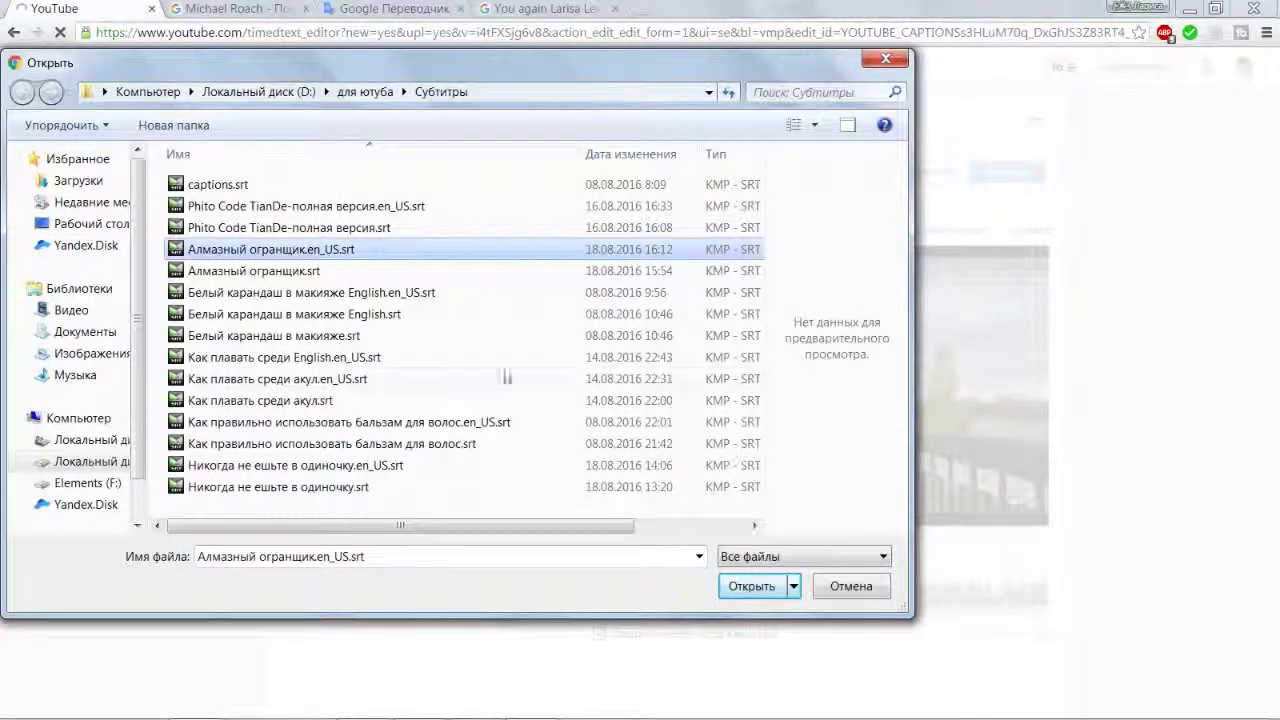
click(751, 586)
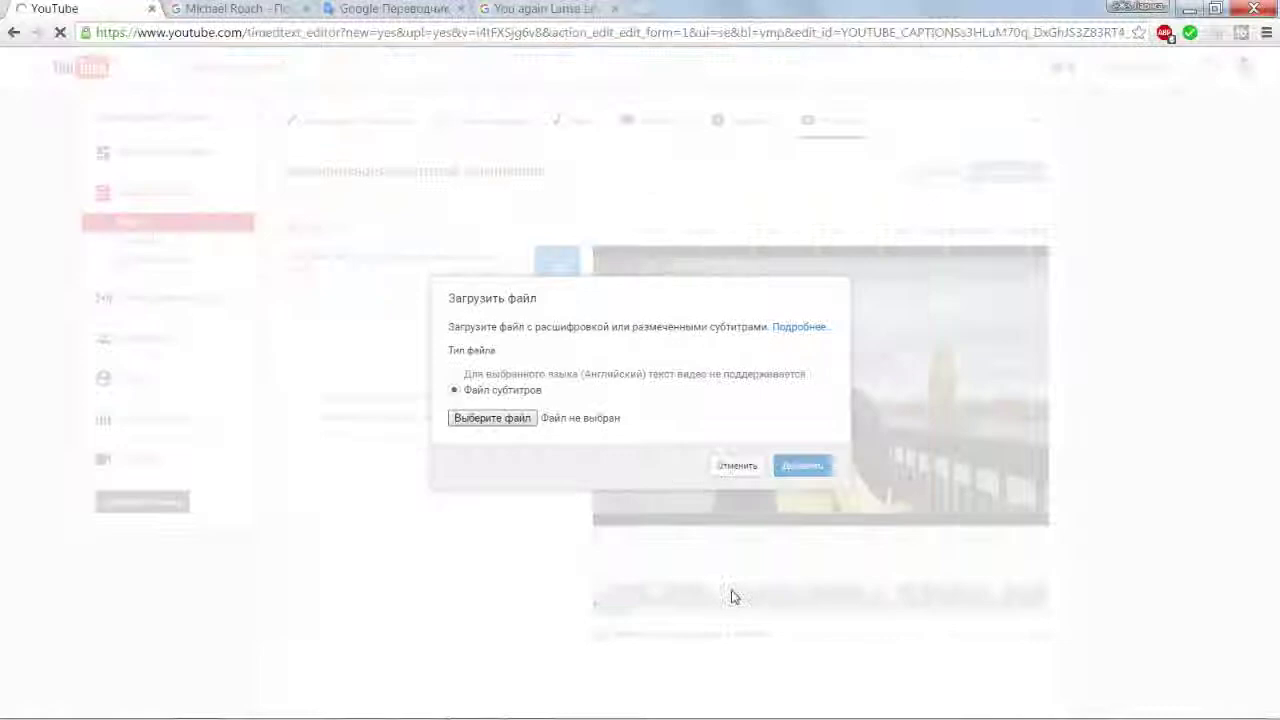
click(789, 470)
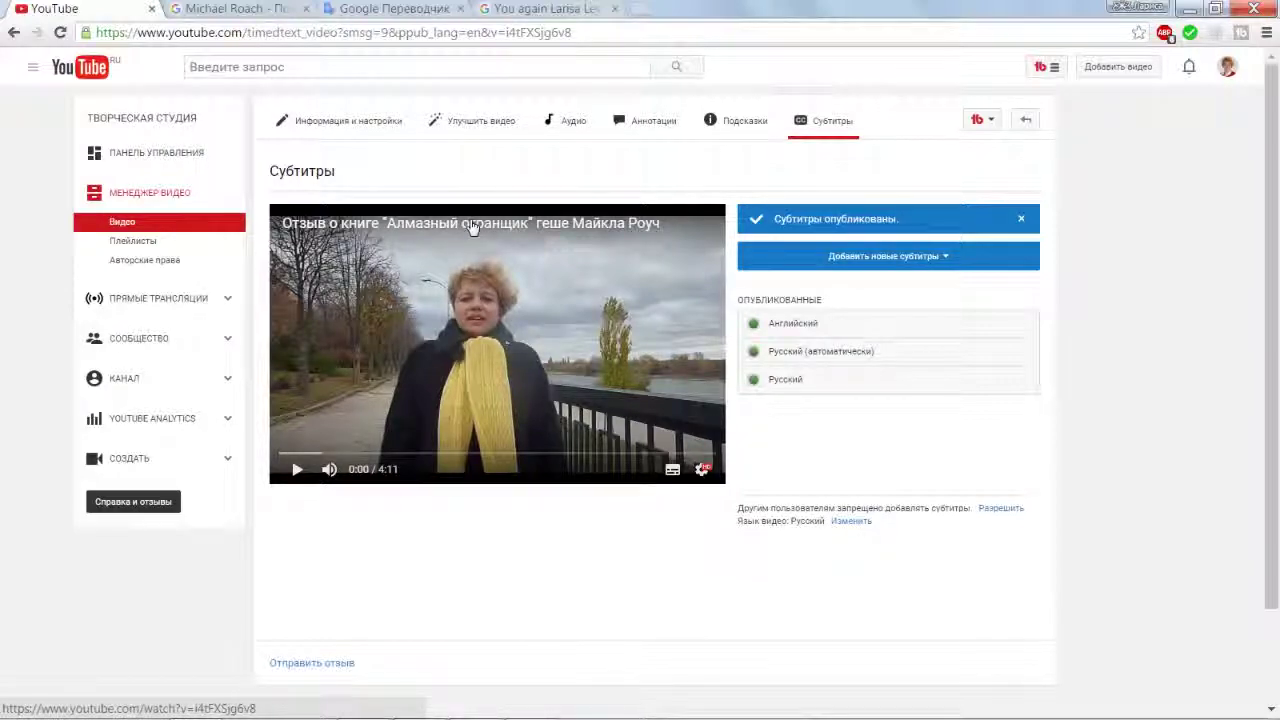
- Open the published video's watch page and play it to about 0:14 to check the Russian subtitles
click(474, 228)
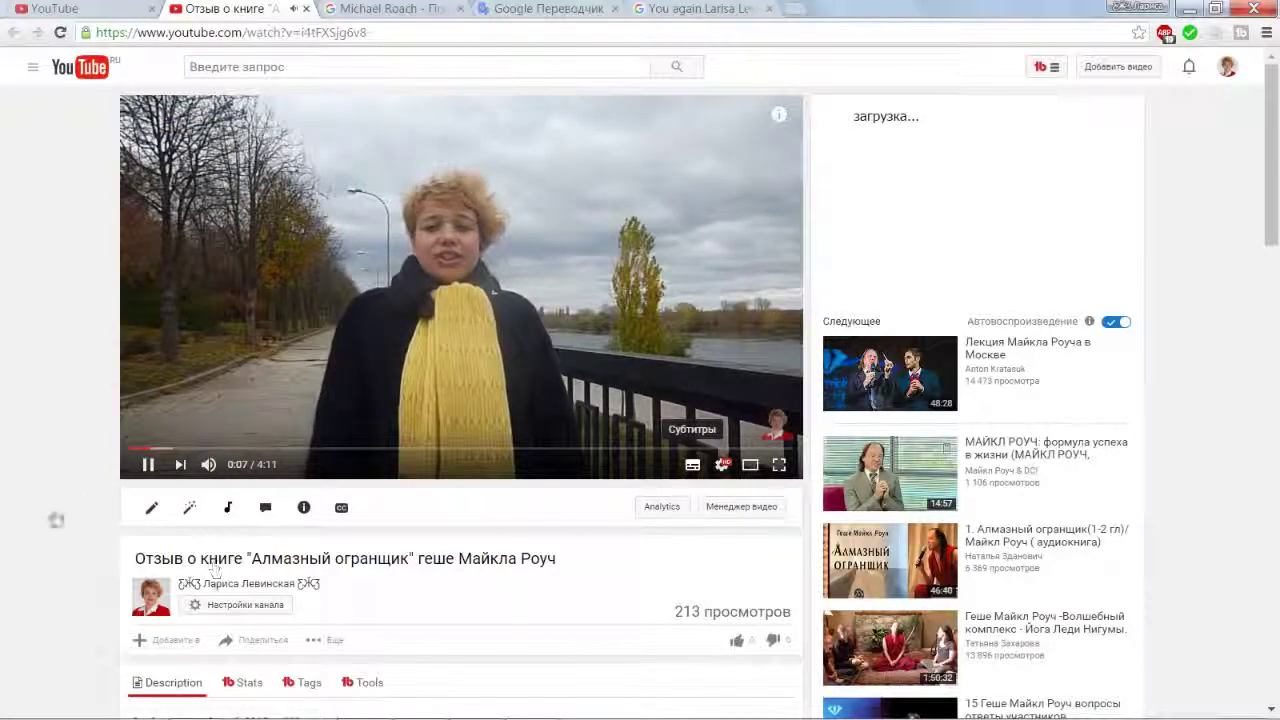
click(149, 468)
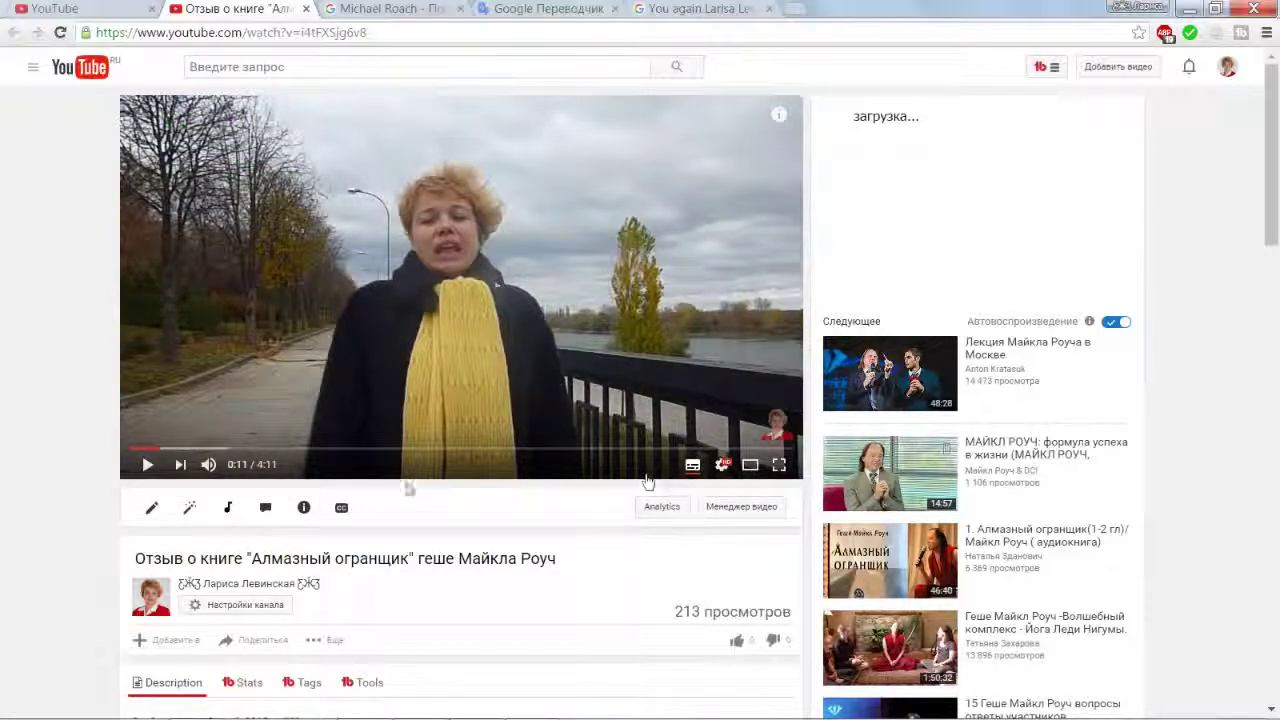
click(146, 470)
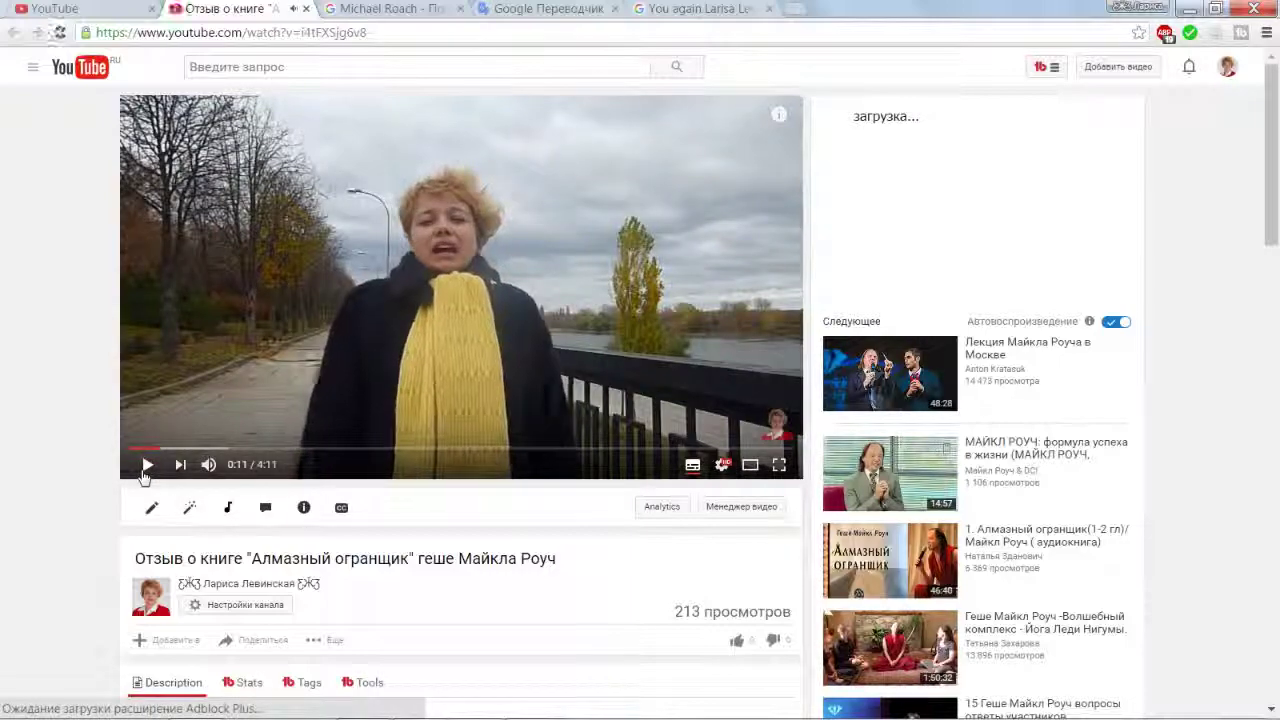
key(space)
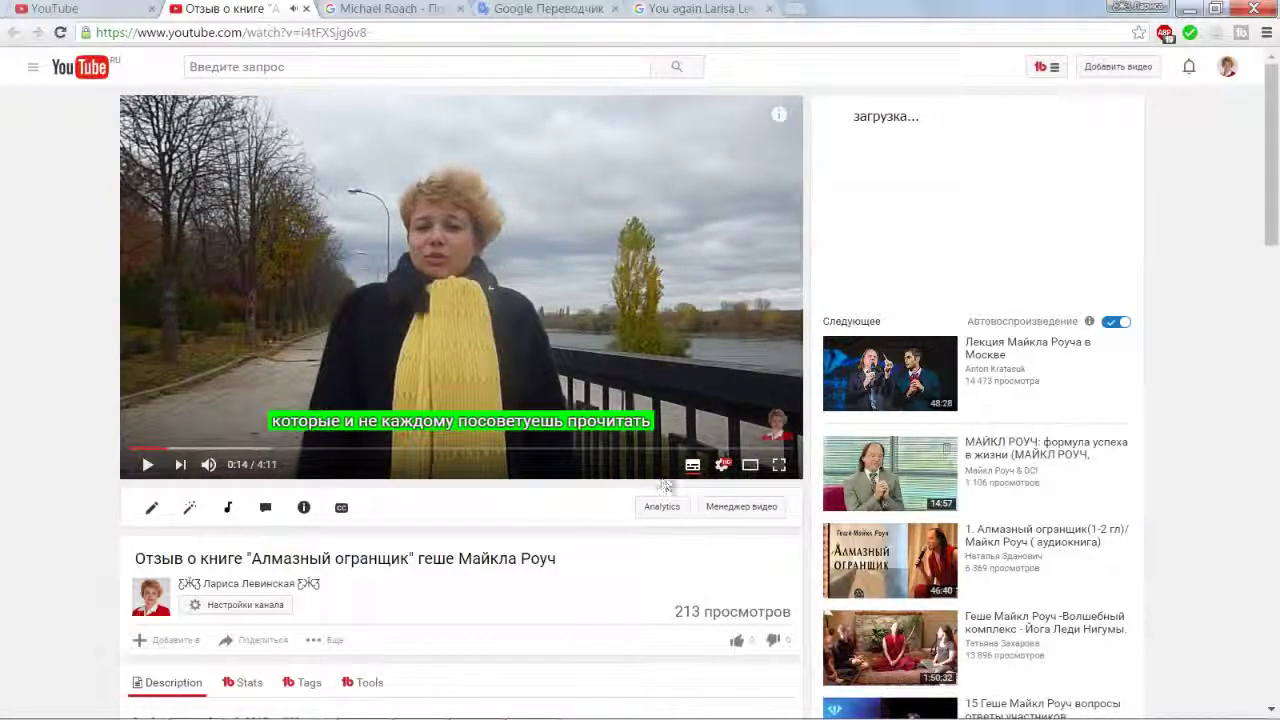
- Turn the subtitles off and display the Русский (создано автоматически) track on the paused video
click(692, 467)
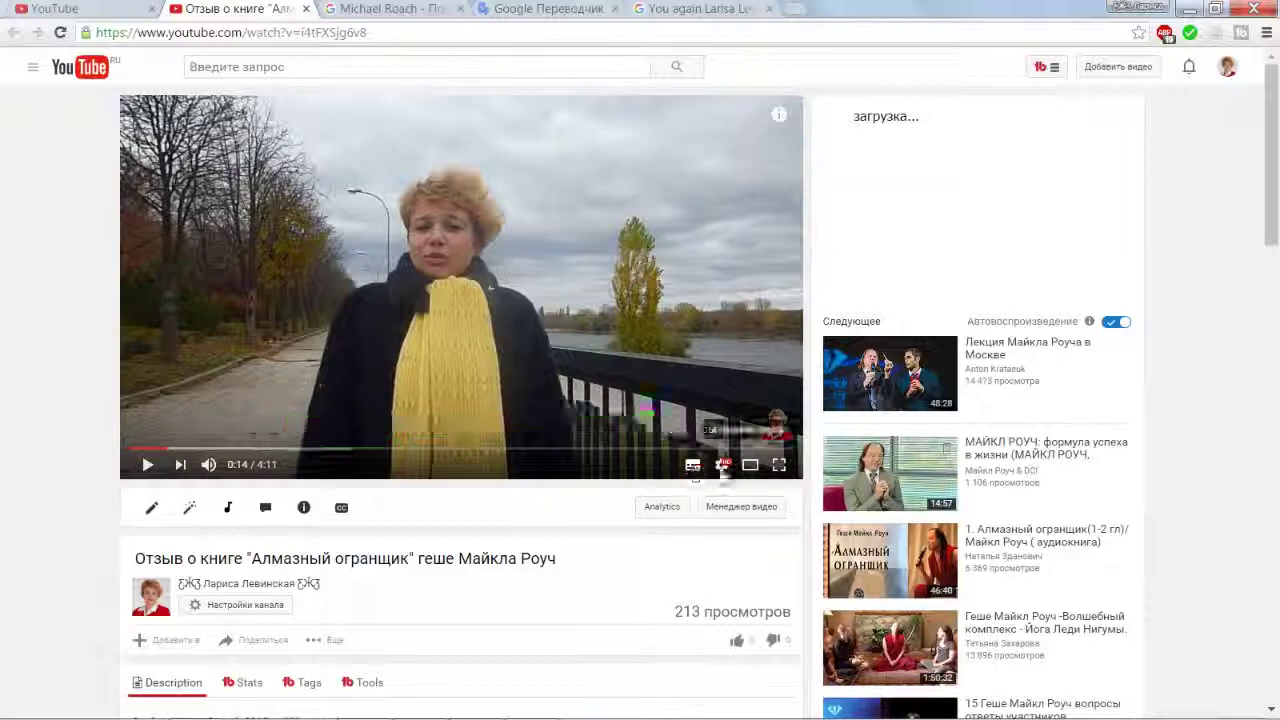
click(721, 467)
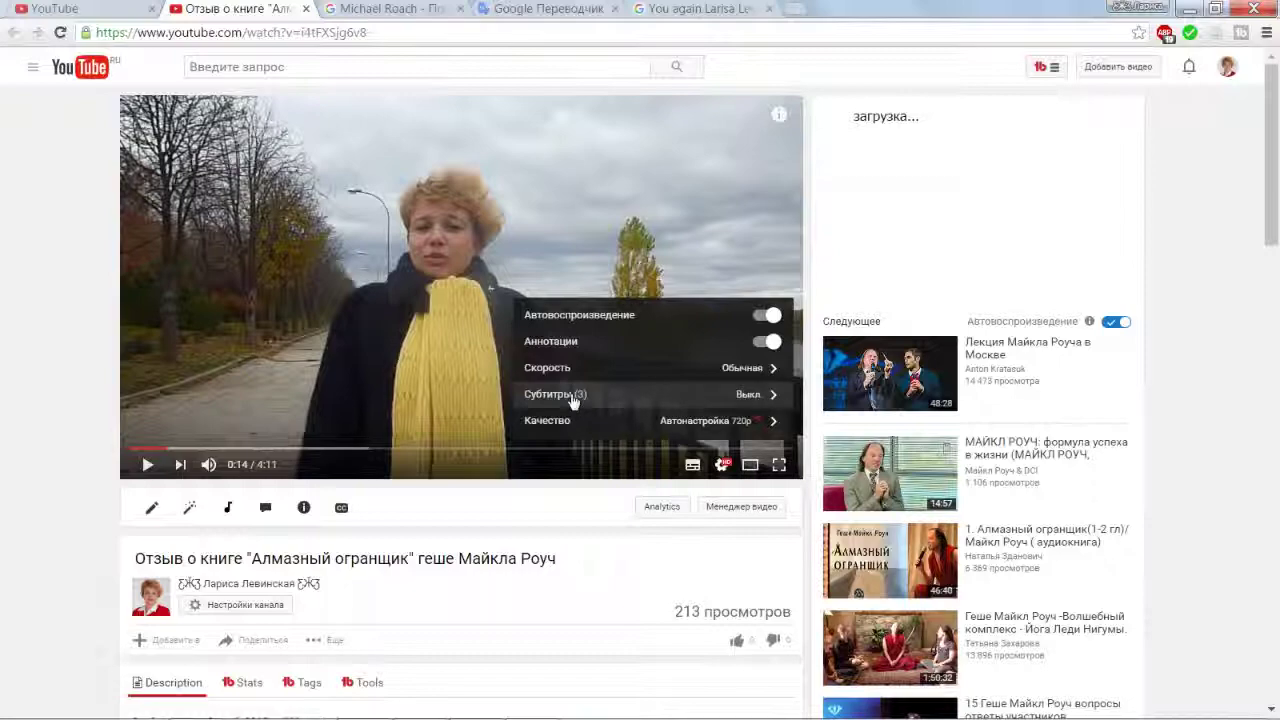
click(765, 396)
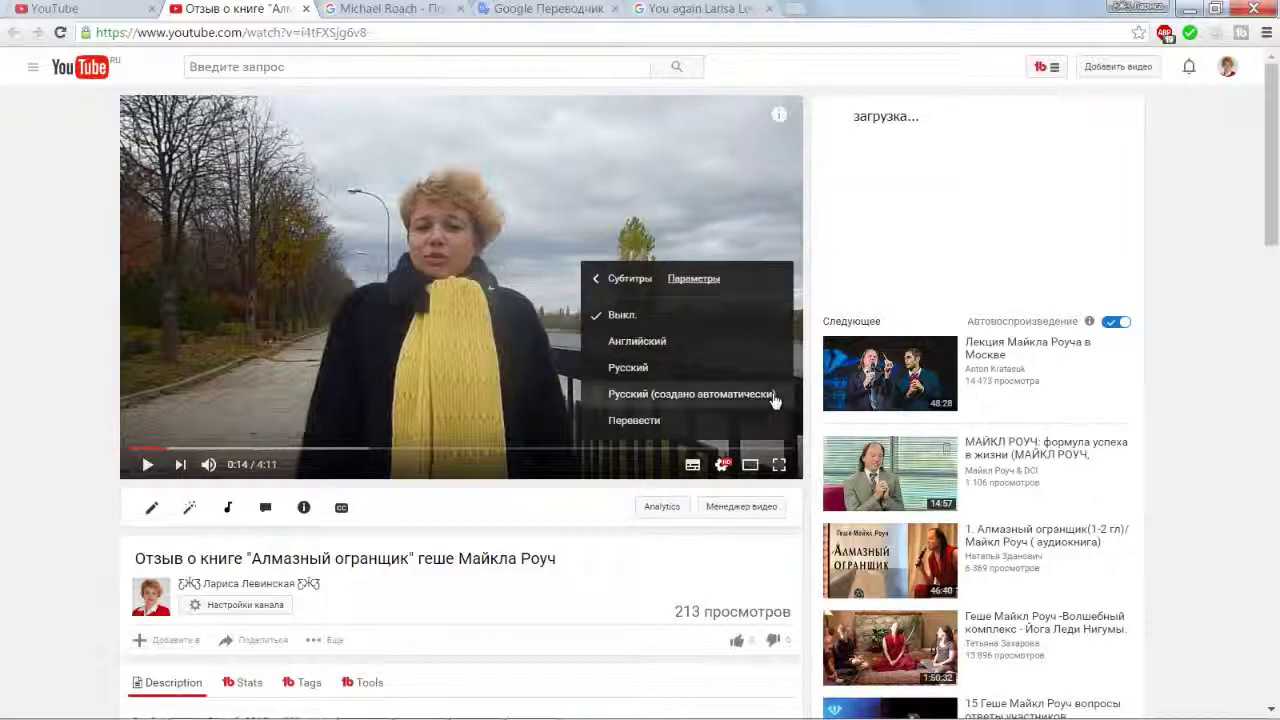
click(628, 394)
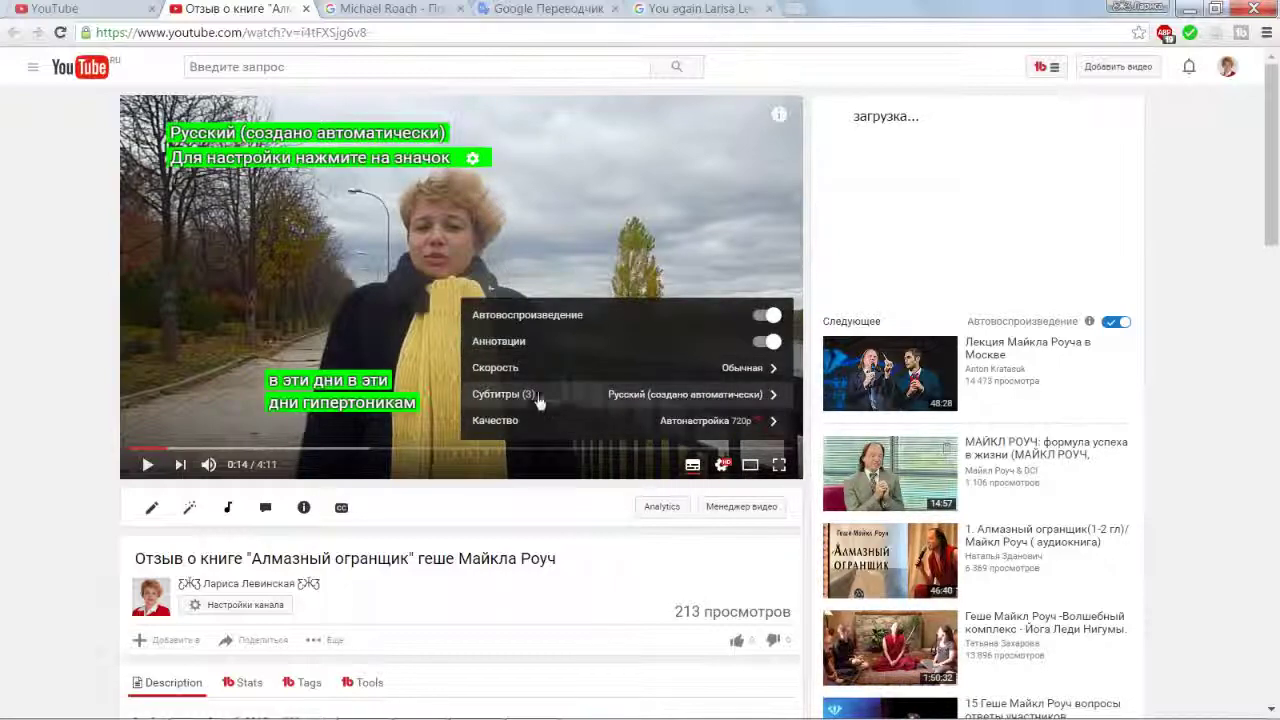
- Switch the subtitles to Английский, play a short passage to check them, and close the watch page
click(505, 396)
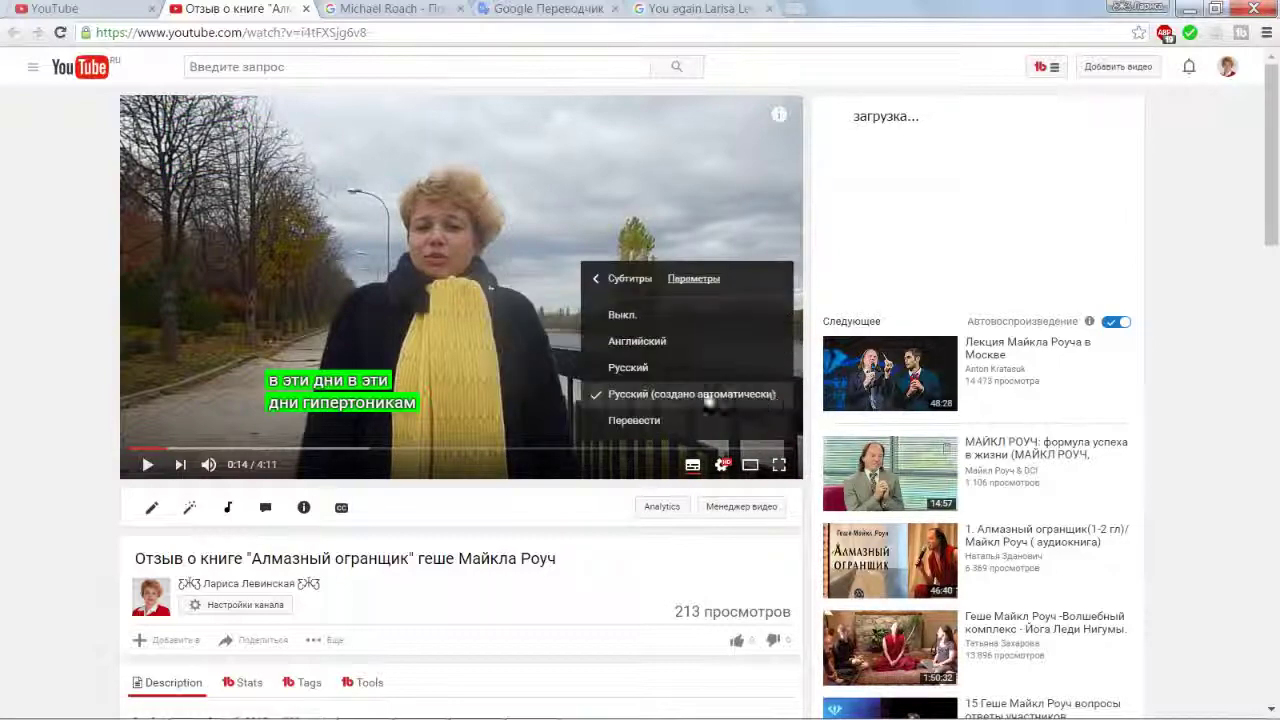
click(601, 342)
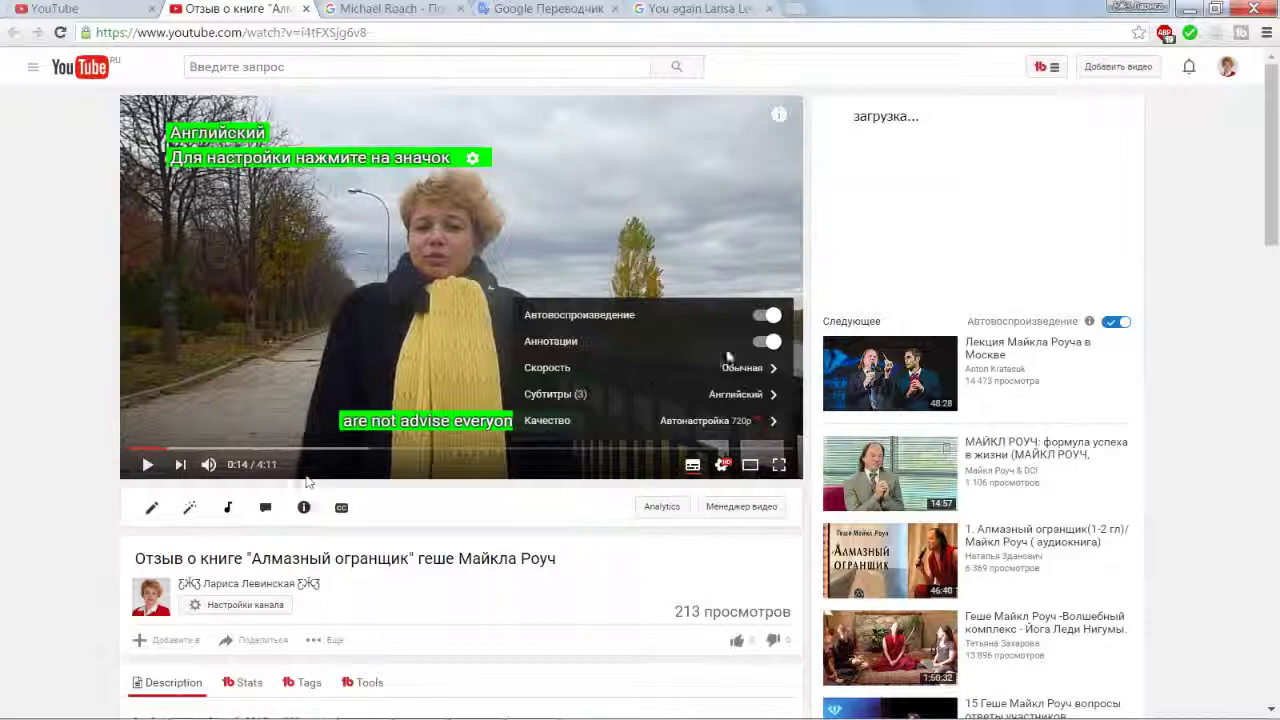
click(310, 558)
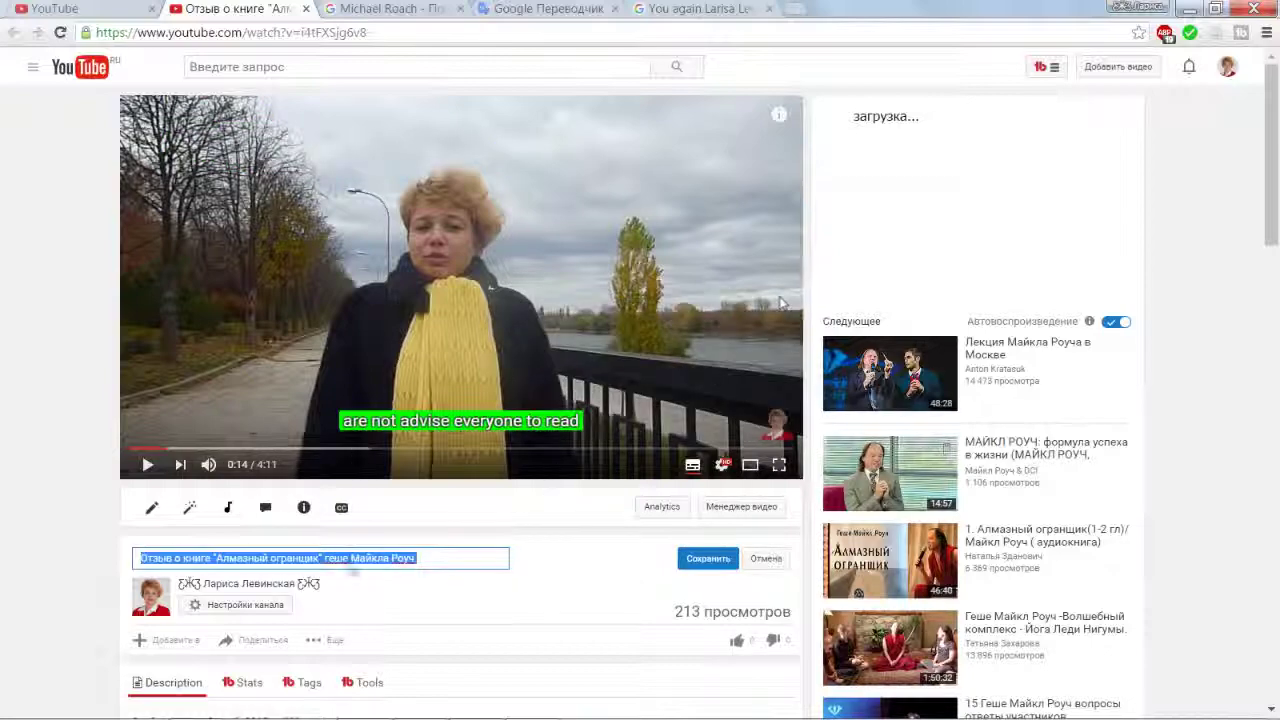
click(148, 464)
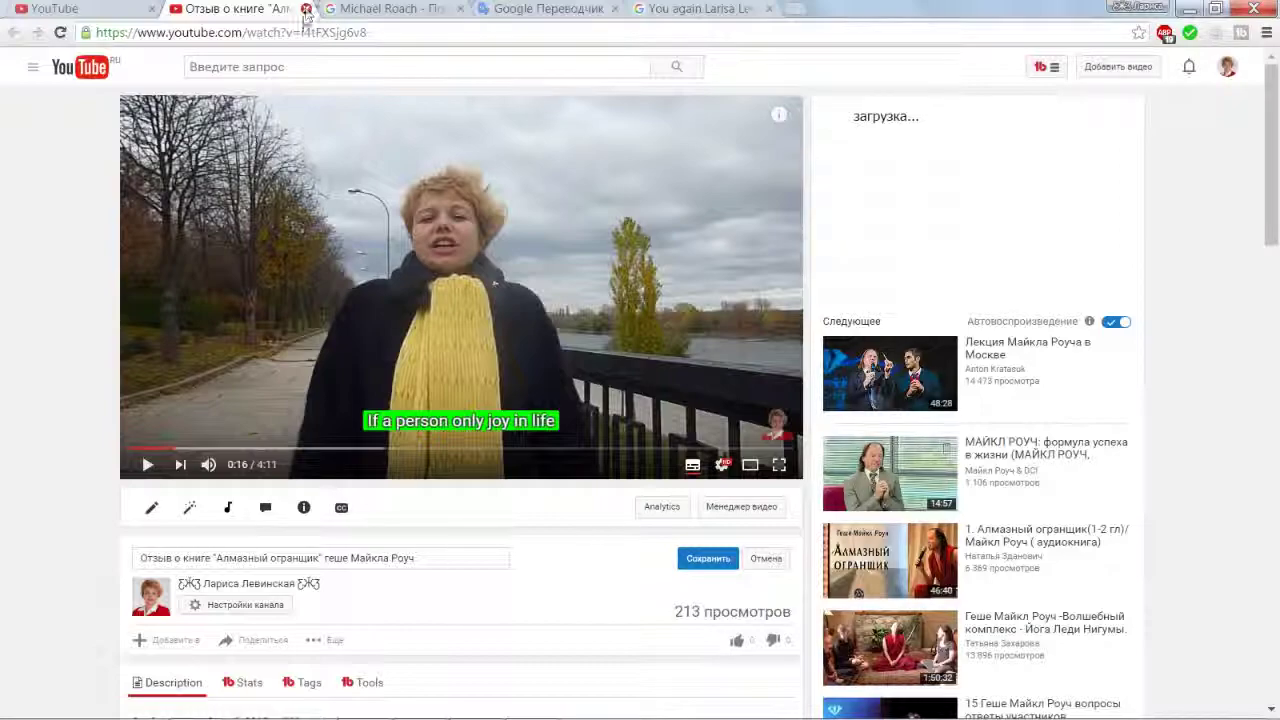
click(307, 10)
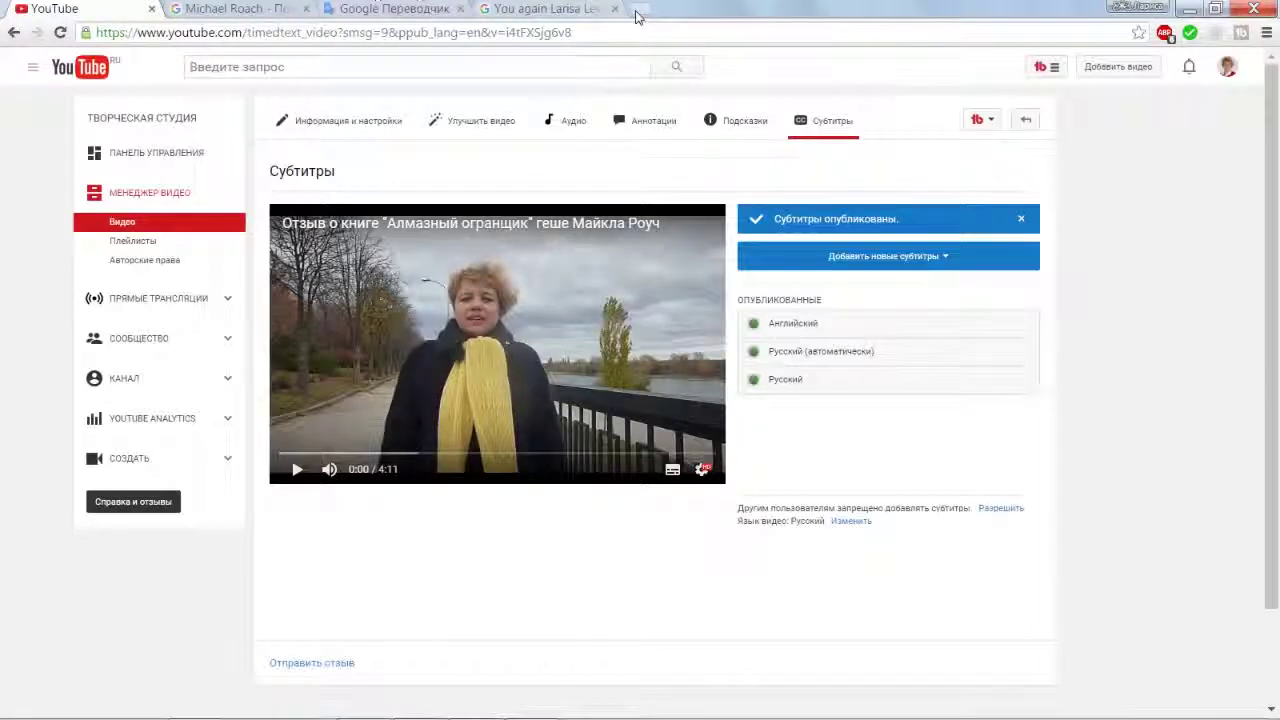
- Open the Facebook profile in a new browser tab and go to the Видео album among its photo albums
click(636, 10)
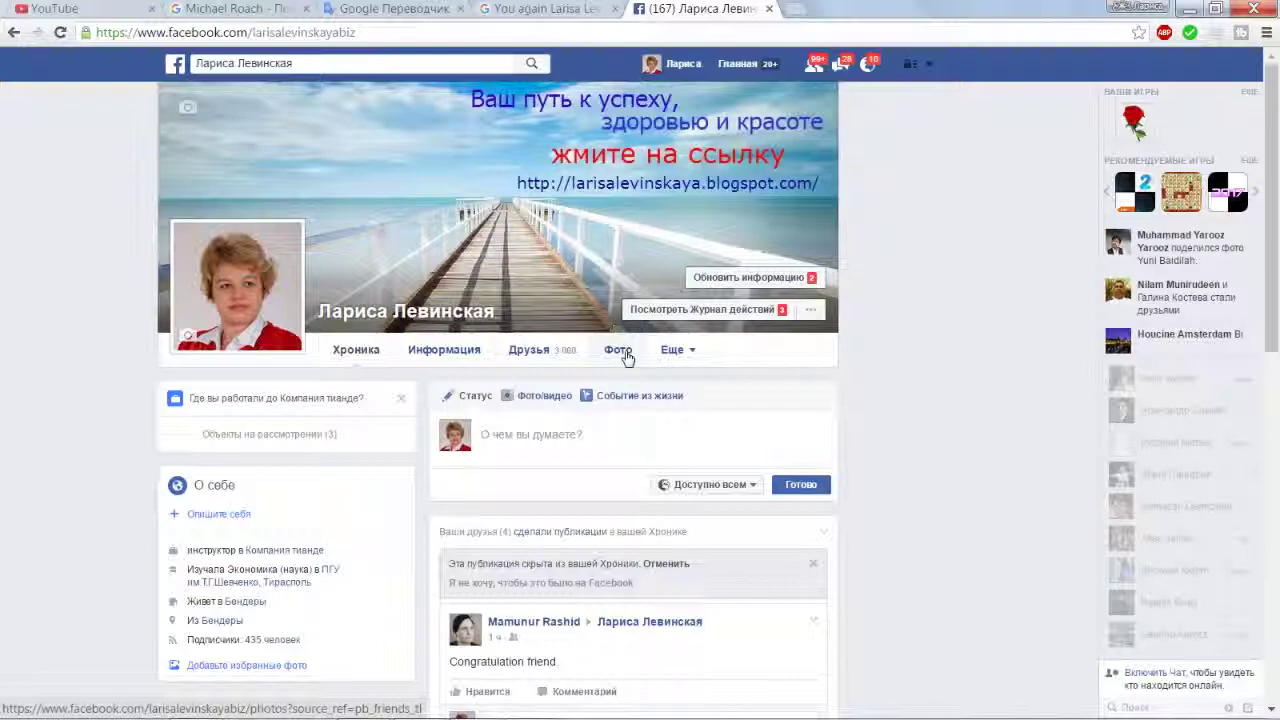
click(618, 351)
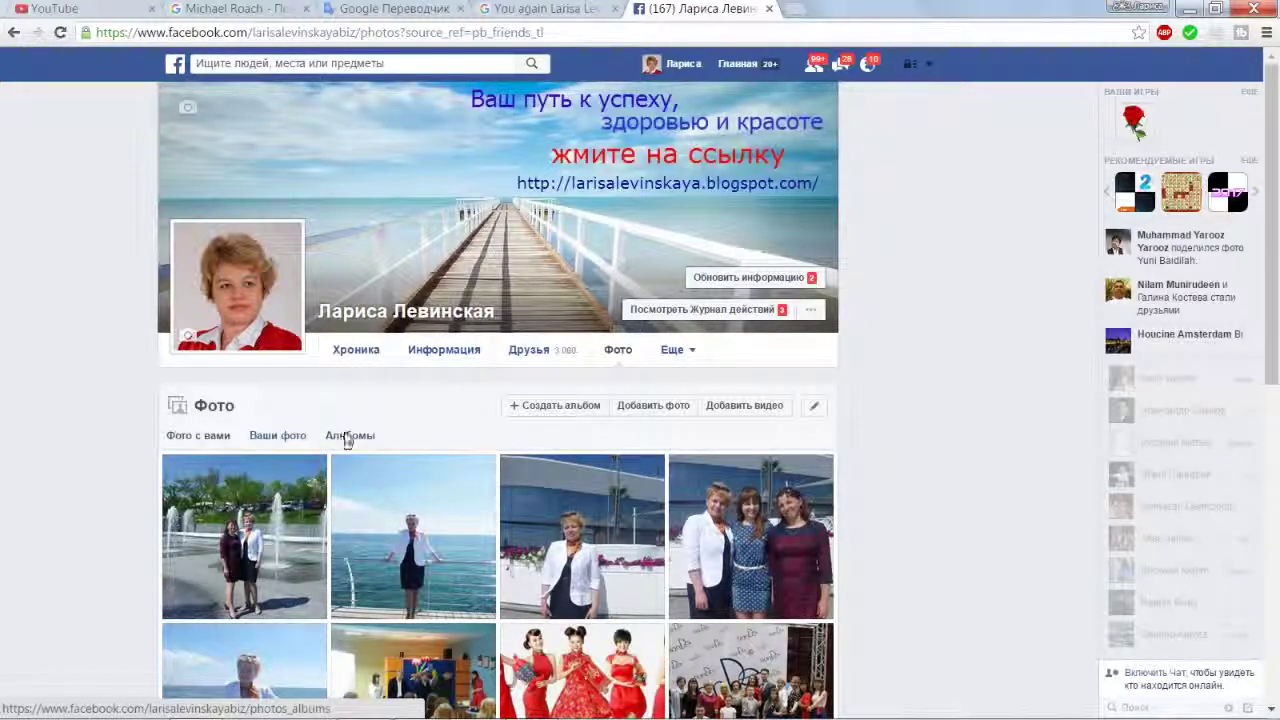
click(344, 436)
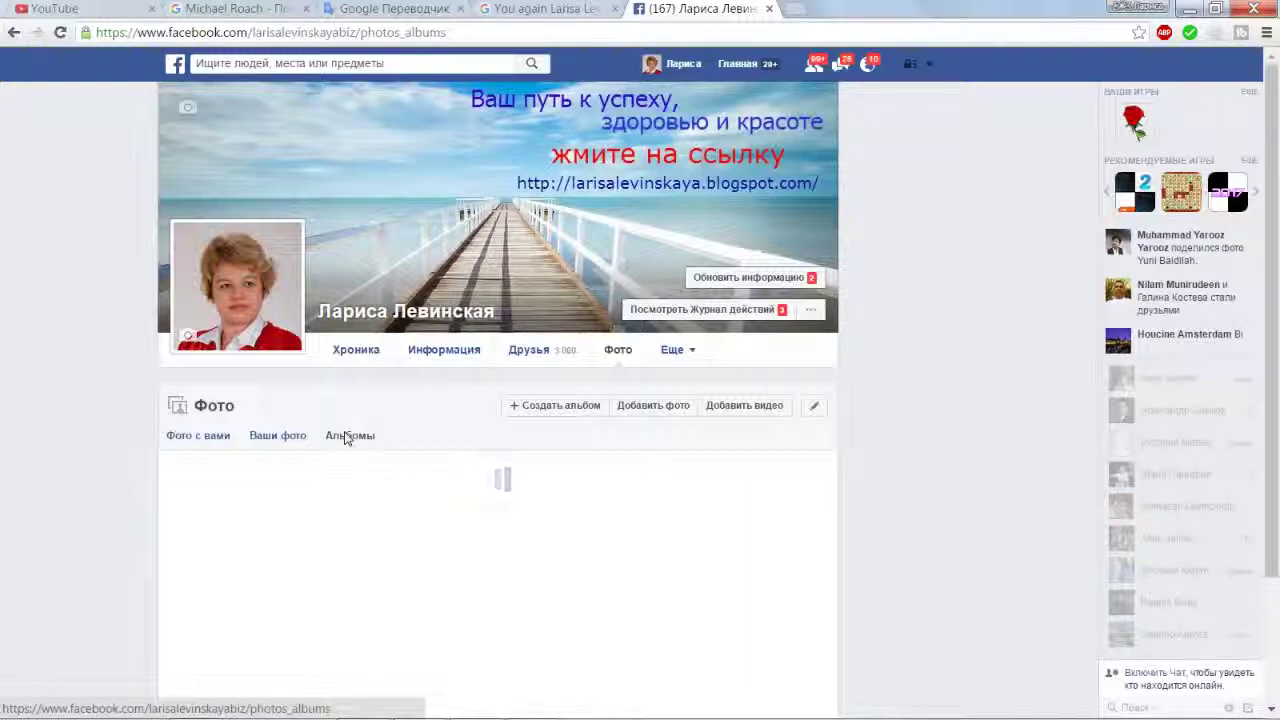
click(450, 537)
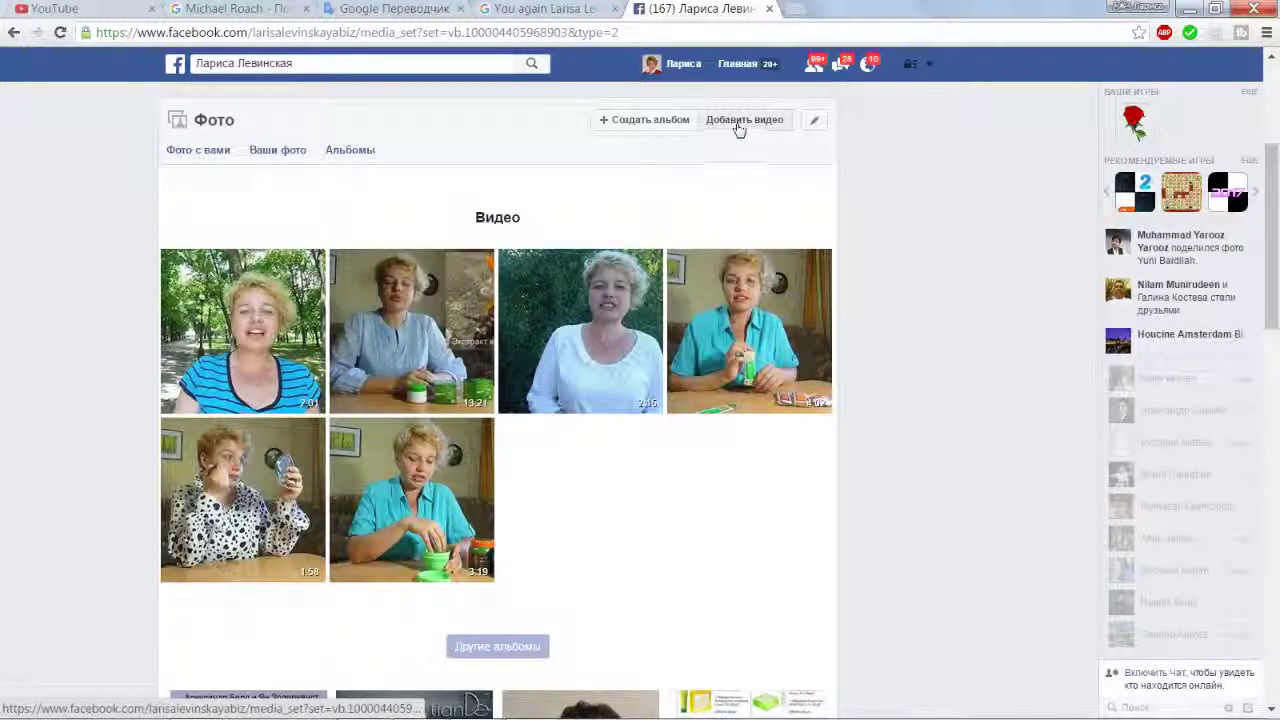
- Start a Facebook video upload with Алмазный огранщик.mp4 from the для ютуба folder and begin entering its title
click(742, 121)
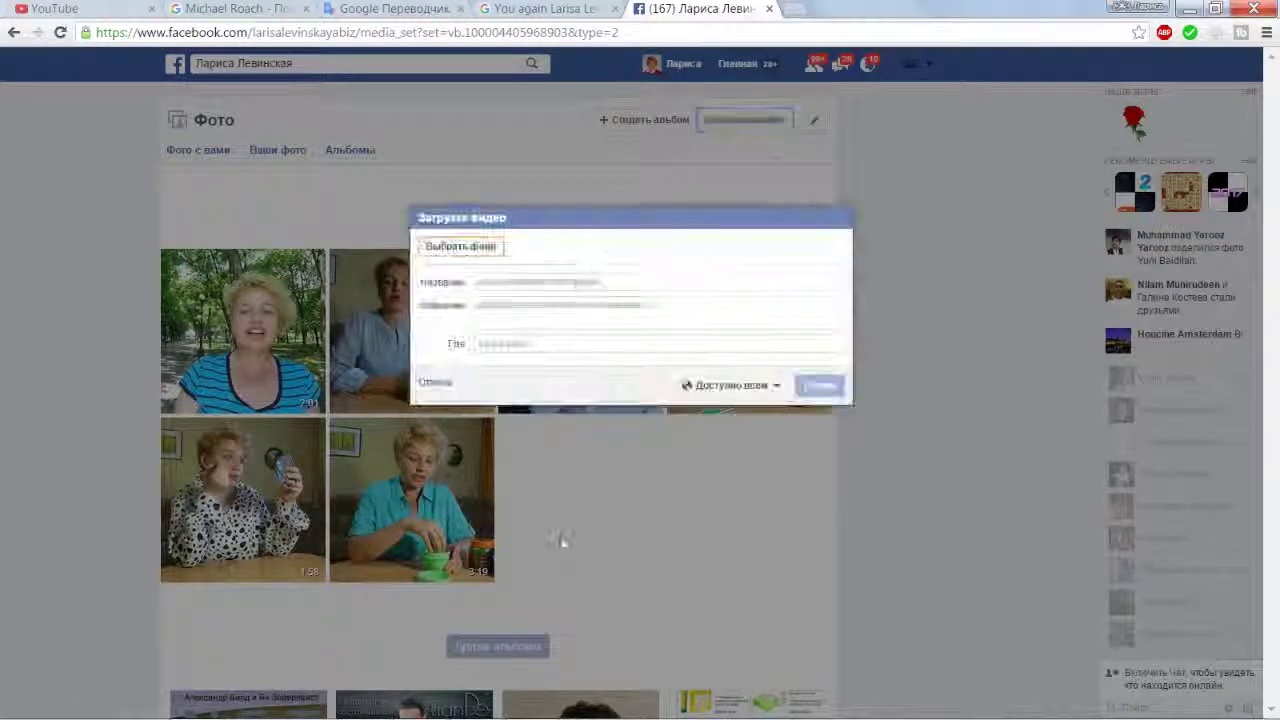
click(487, 250)
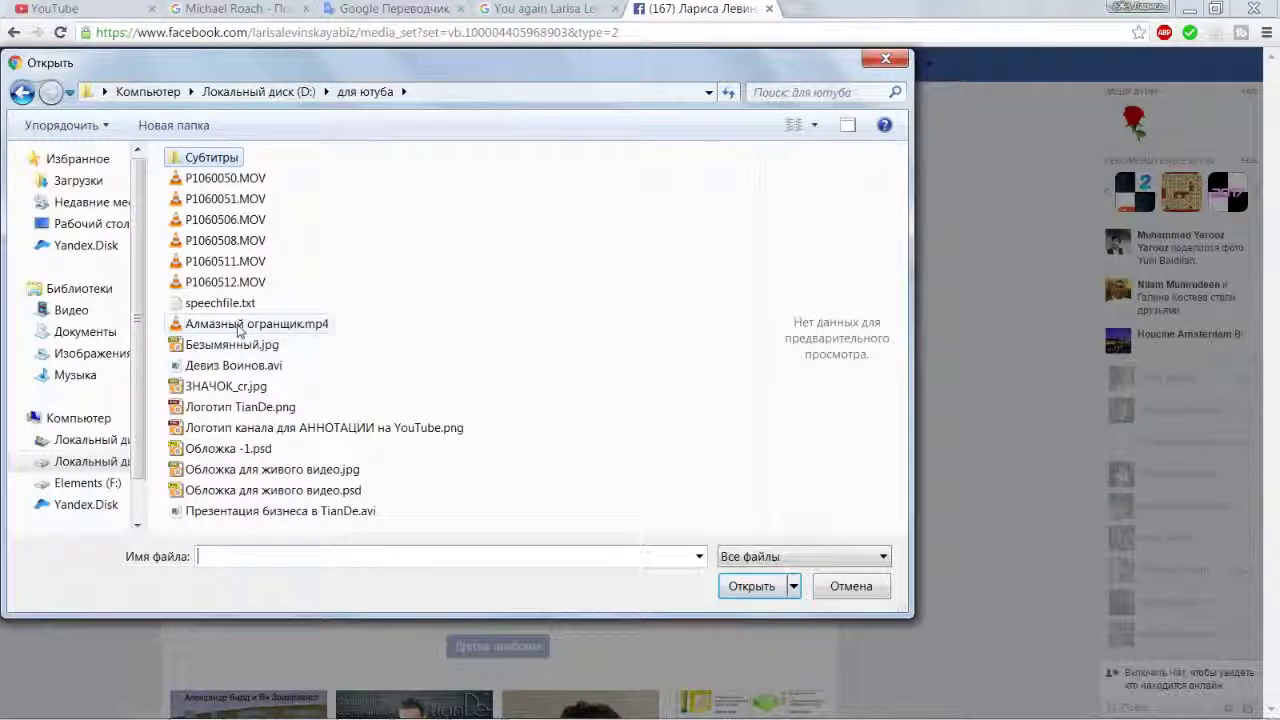
double_click(239, 330)
click(508, 285)
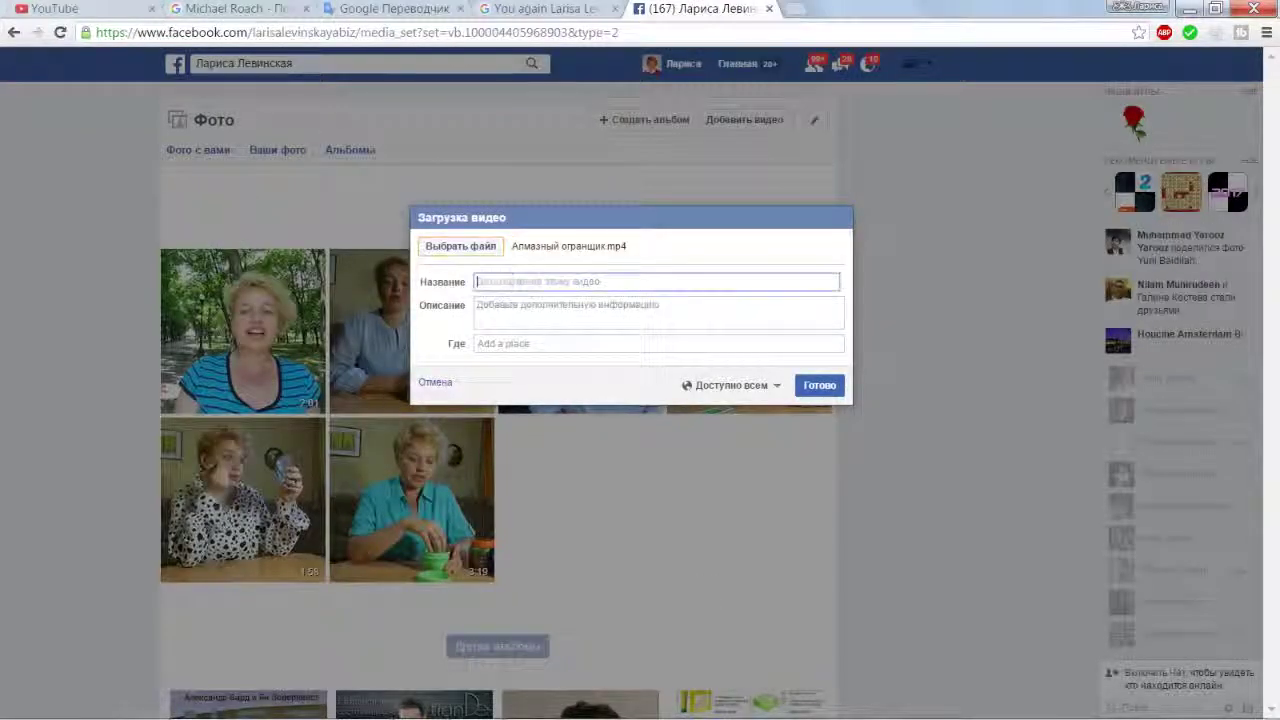
- Switch back to YouTube and open the video's Информация и настройки page with its title and description
click(112, 8)
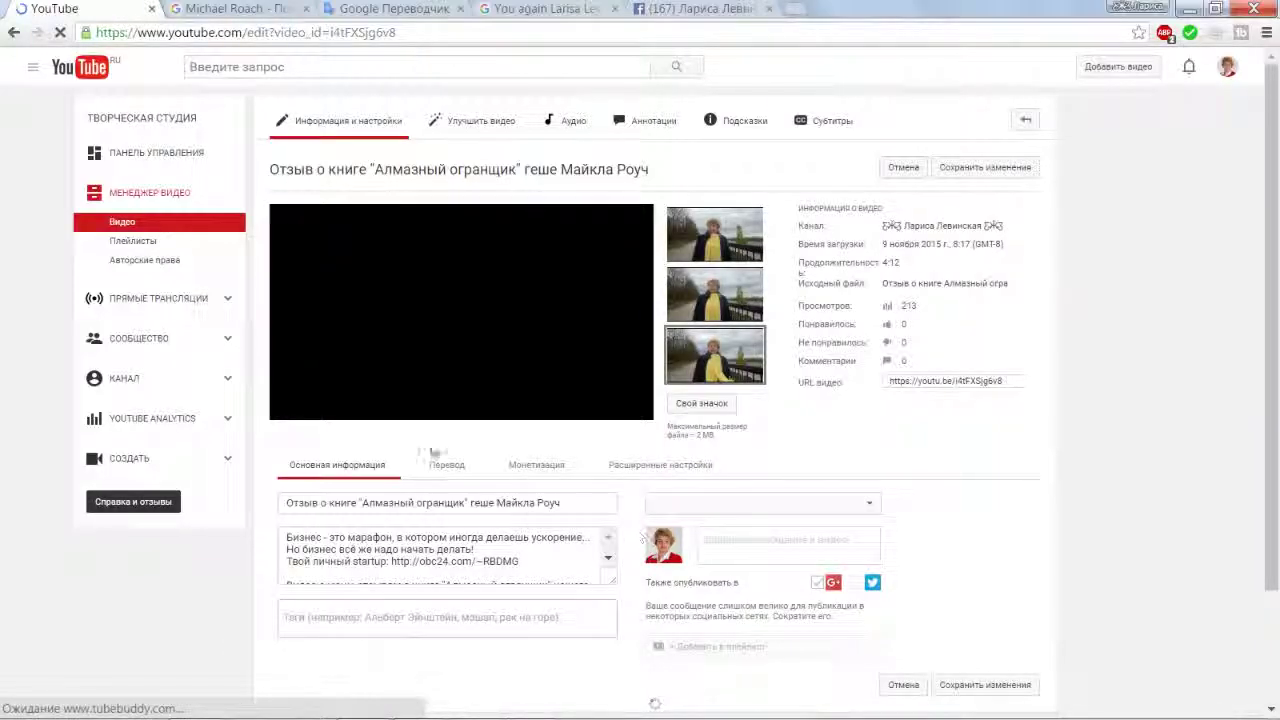